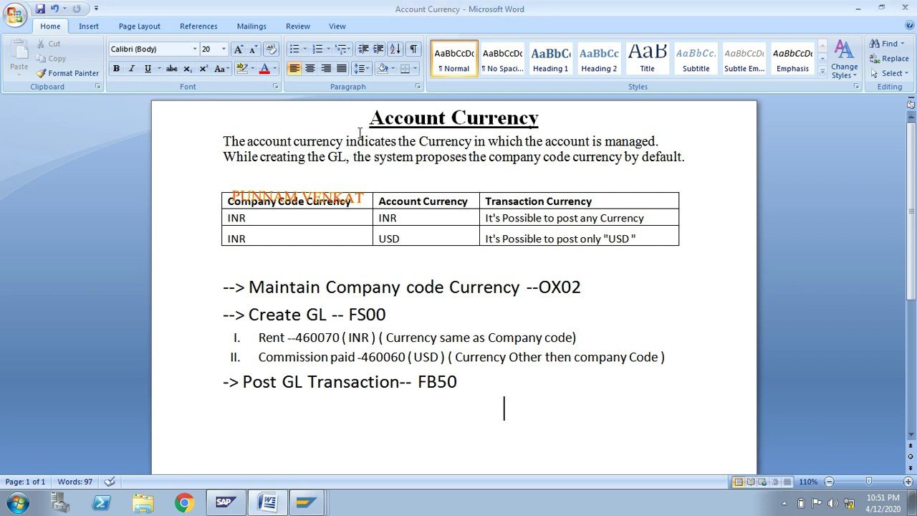
- Switch to SAP, leave the current transaction and open central G/L account maintenance with transaction FS00
drag(366, 119, 503, 122)
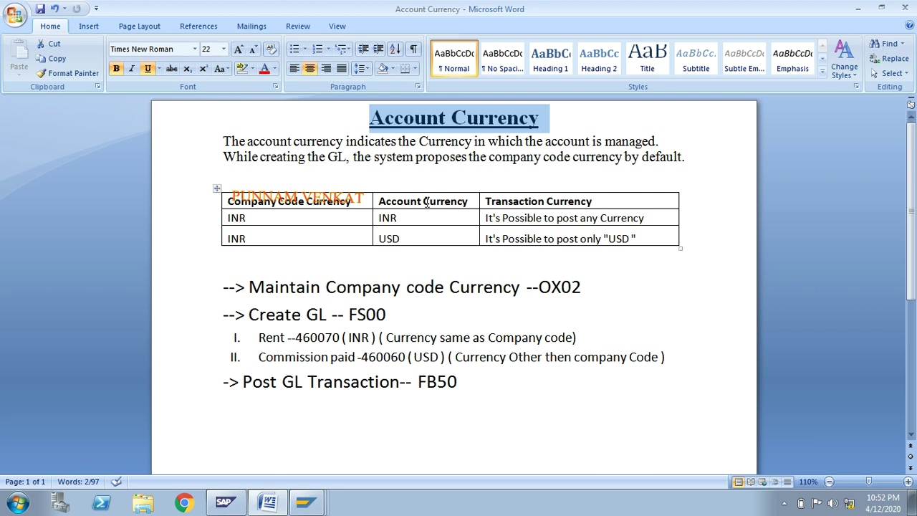
click(307, 505)
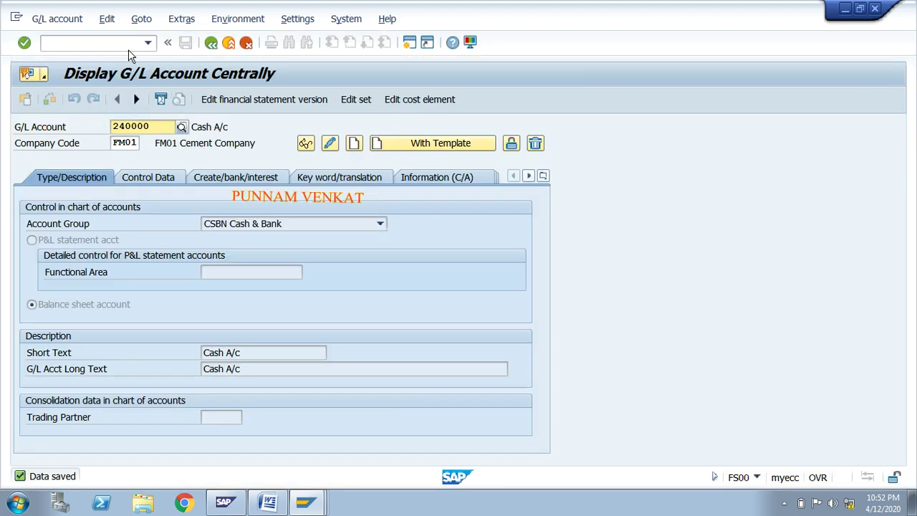
click(122, 45)
text(/n)
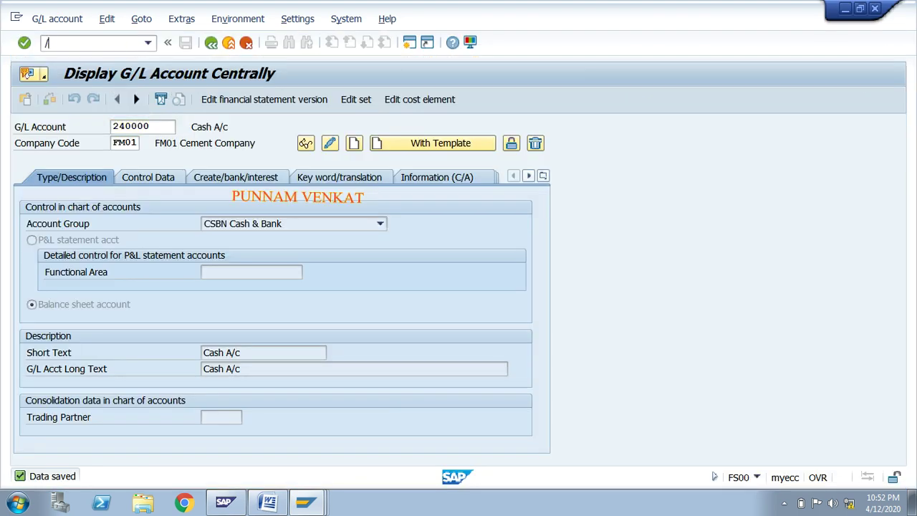
key(Return)
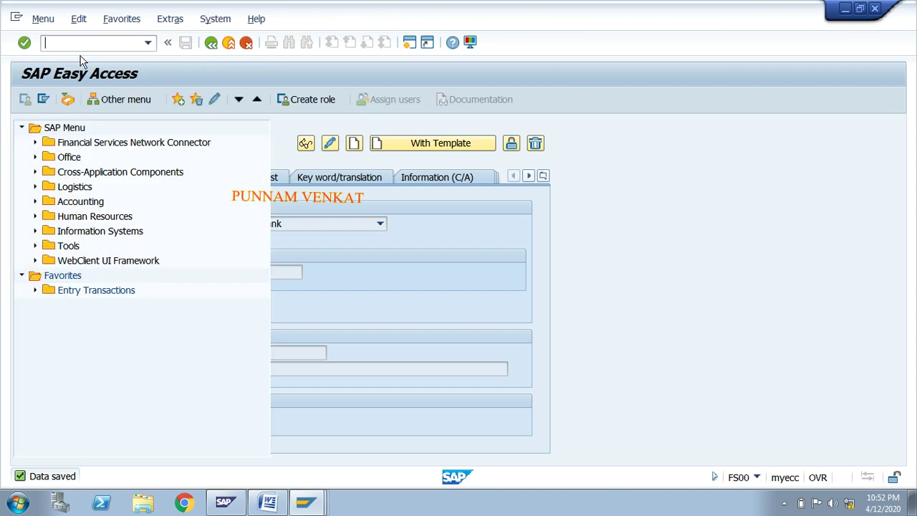
text(FS00)
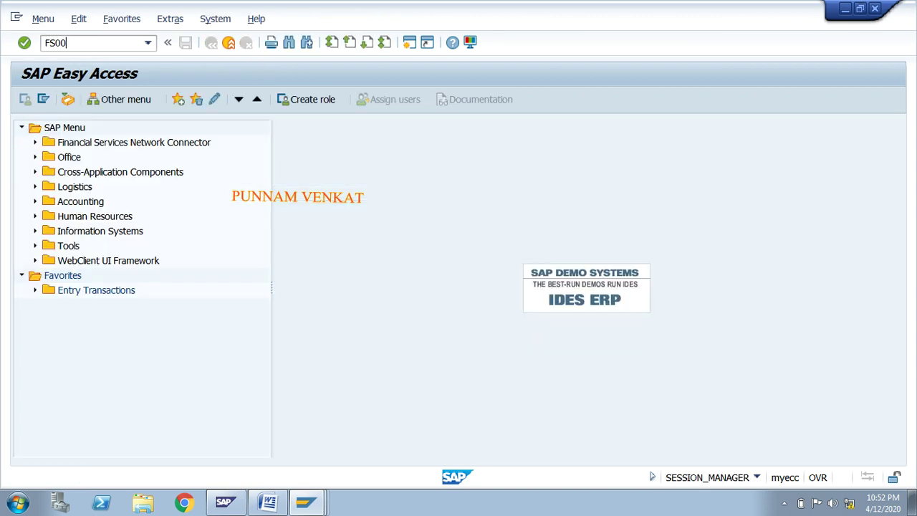
key(Return)
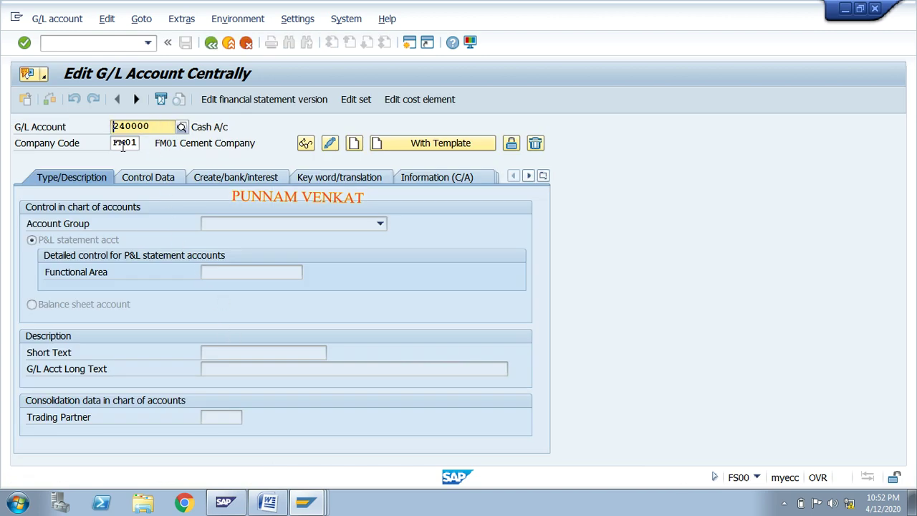
- Display the Cash A/c account in company code FM01 and examine its account currency in the control data
click(303, 145)
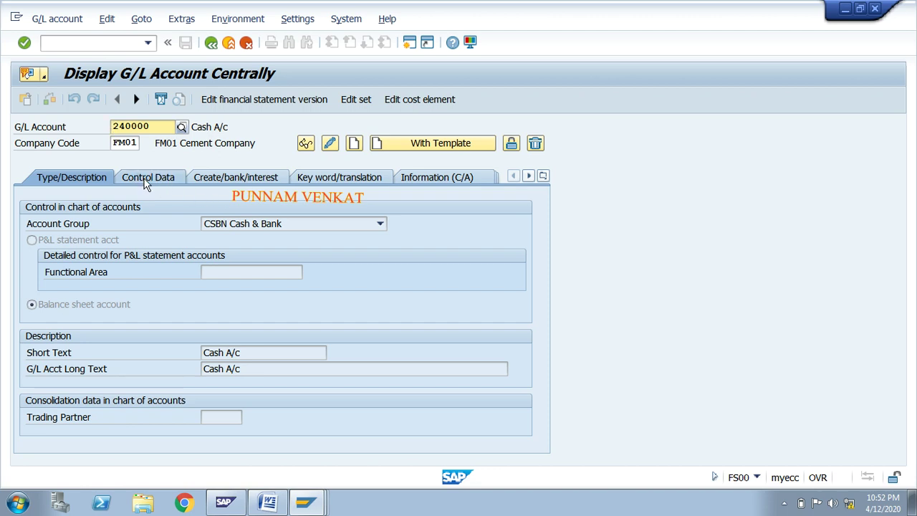
click(145, 181)
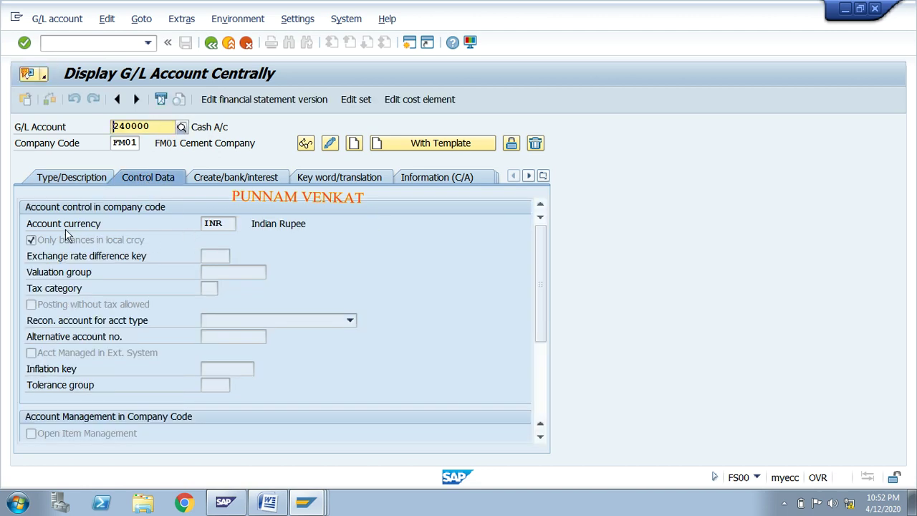
click(217, 226)
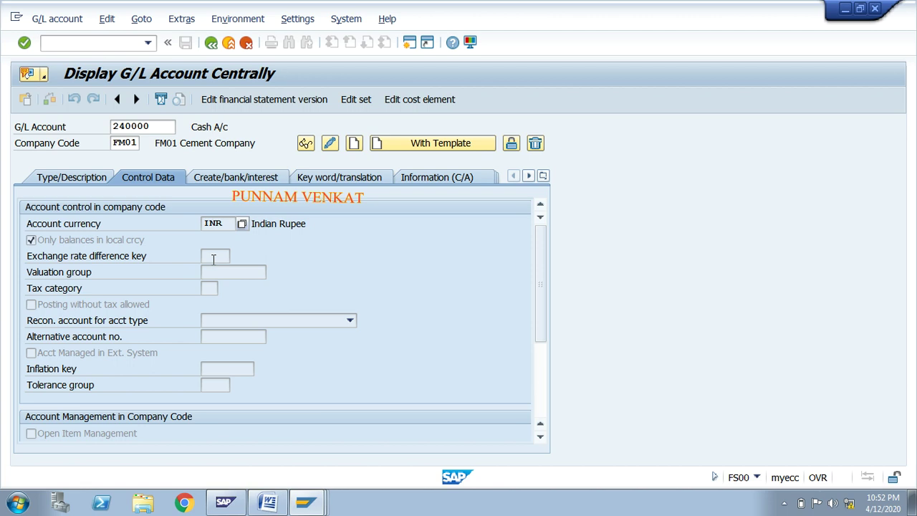
double_click(228, 225)
click(159, 127)
drag(148, 126, 106, 125)
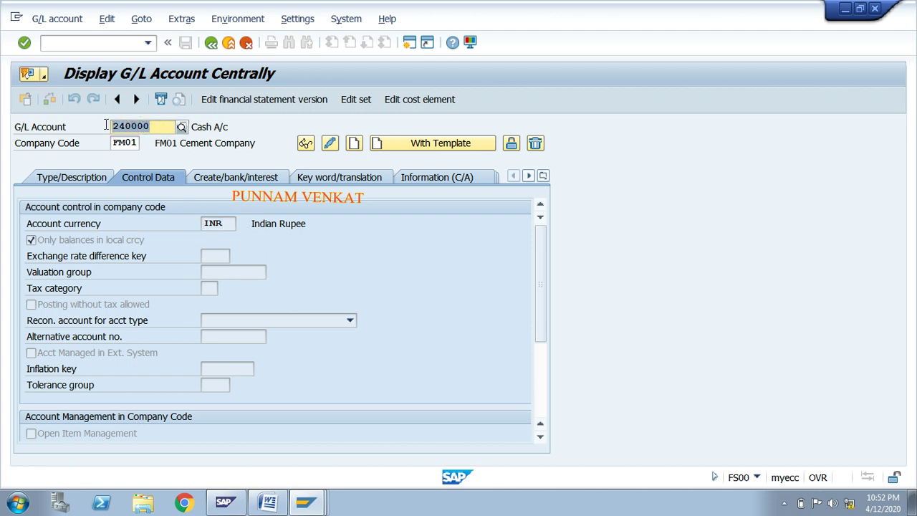
- Switch to the Word document and read the account currency definition and the sentence on the currency proposed when creating a GL
click(258, 500)
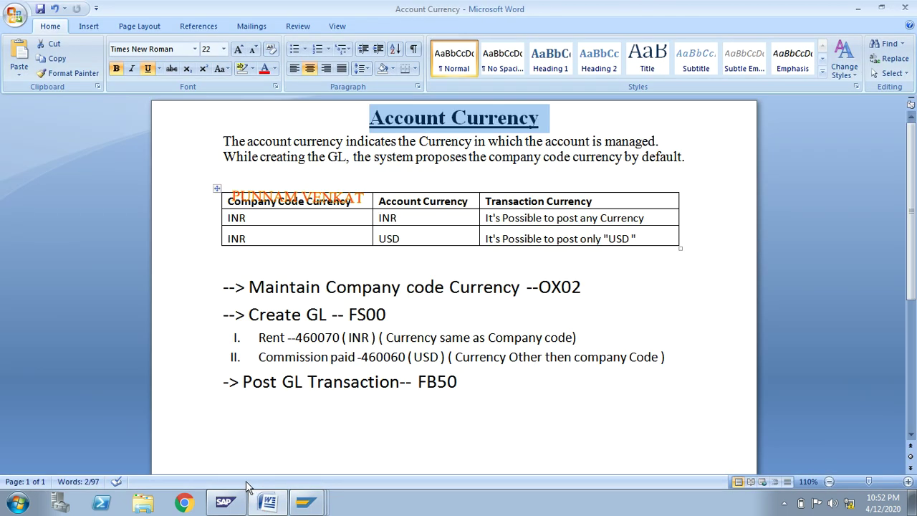
click(382, 120)
drag(370, 119, 541, 129)
drag(222, 141, 674, 159)
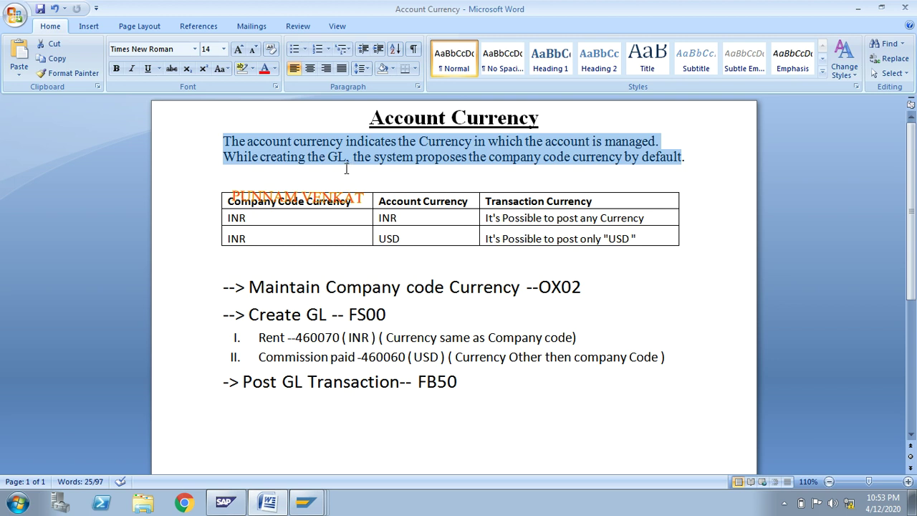
click(223, 157)
drag(223, 157, 339, 163)
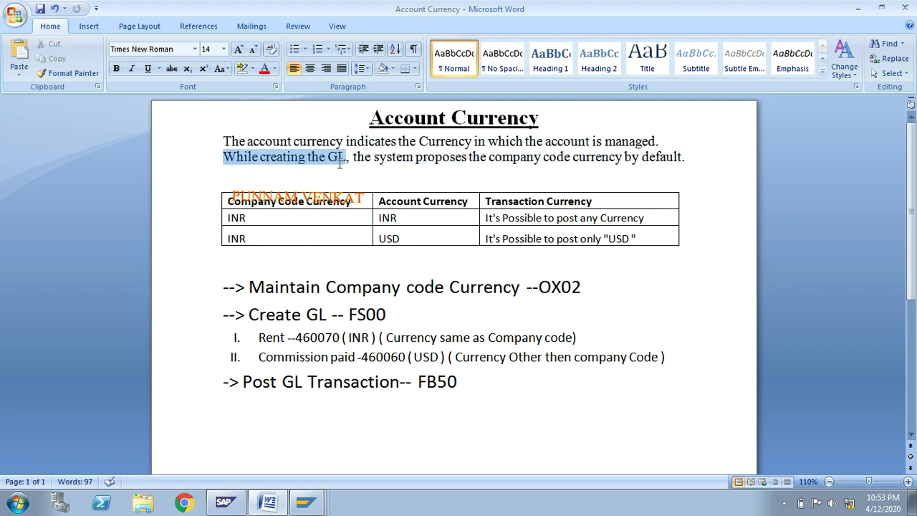
drag(339, 163, 354, 162)
click(348, 167)
drag(353, 156, 680, 157)
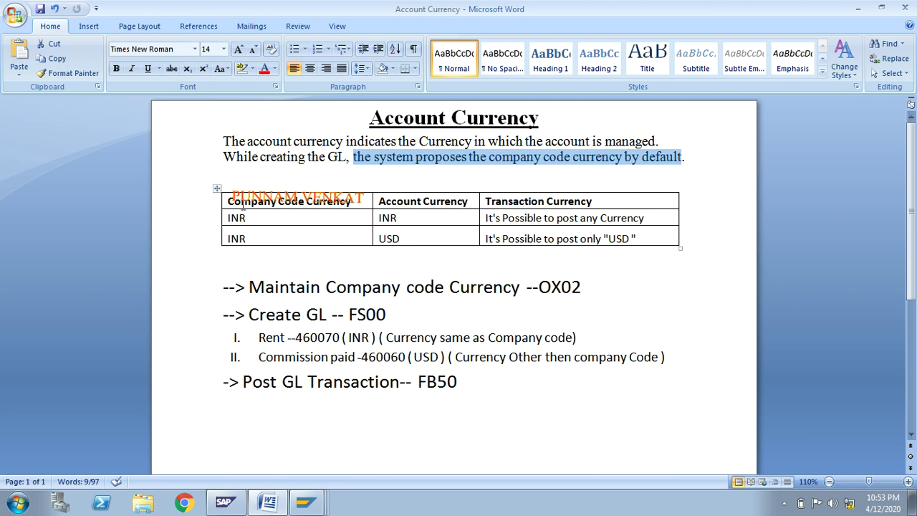
- Review the table headings for company code currency, account currency and transaction currency
drag(228, 201, 459, 201)
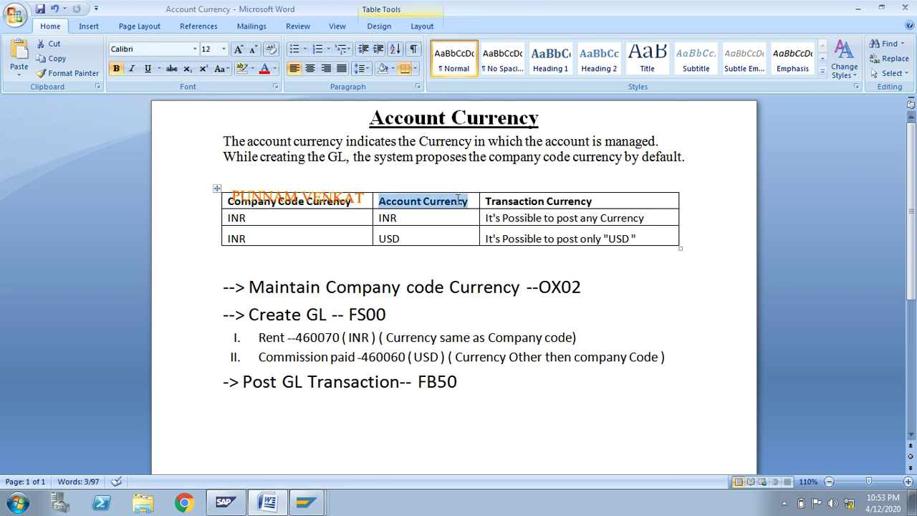
click(600, 204)
drag(601, 205, 496, 207)
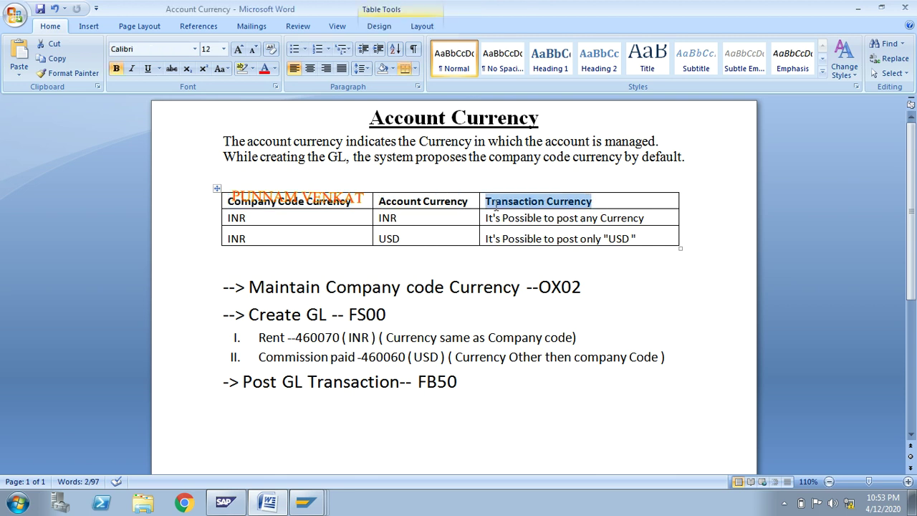
drag(351, 203, 223, 204)
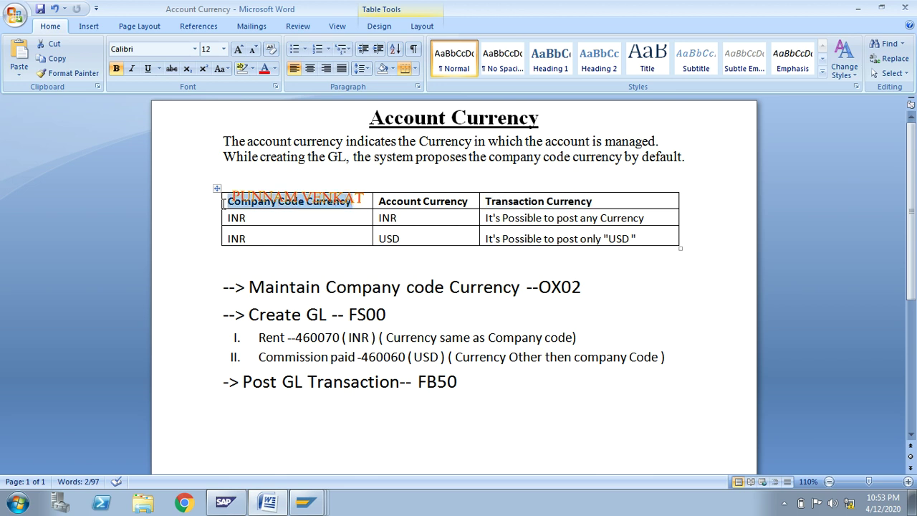
click(375, 205)
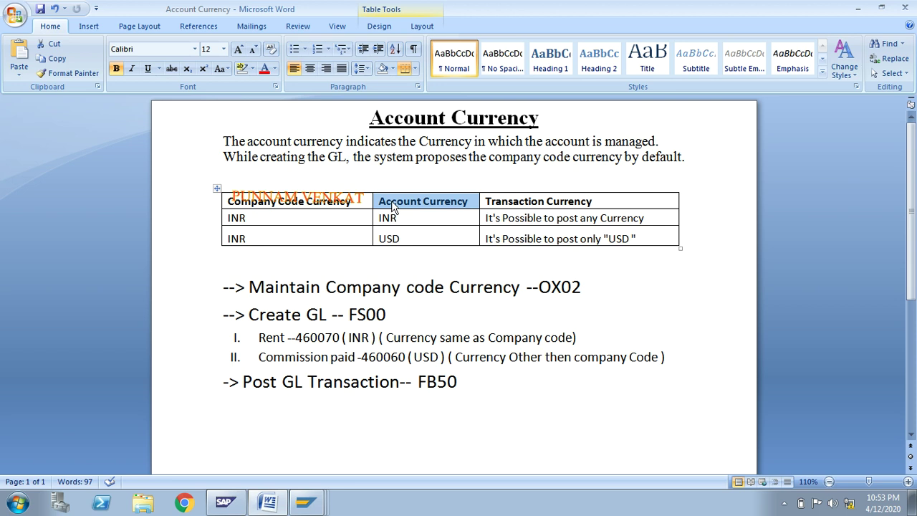
drag(601, 205, 496, 208)
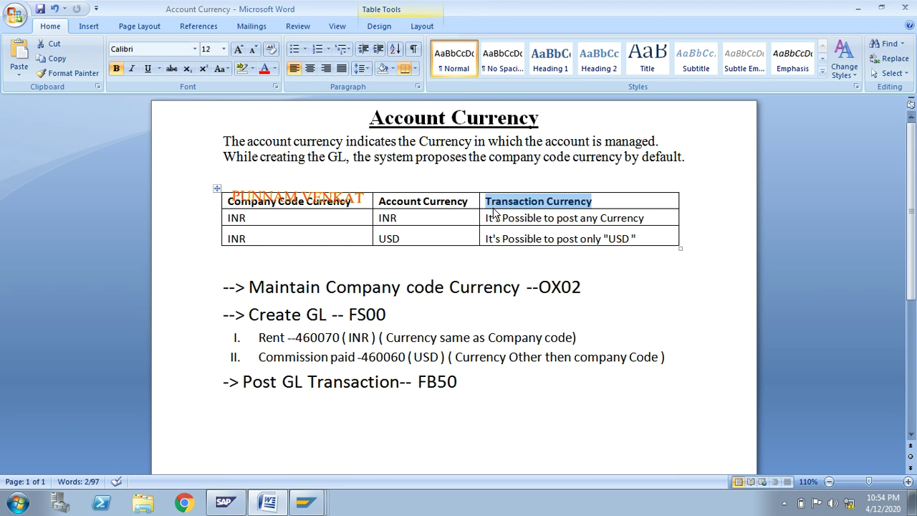
- Examine the table row with INR as both company code and account currency, including its transaction currency rule
drag(227, 201, 369, 203)
drag(251, 218, 235, 220)
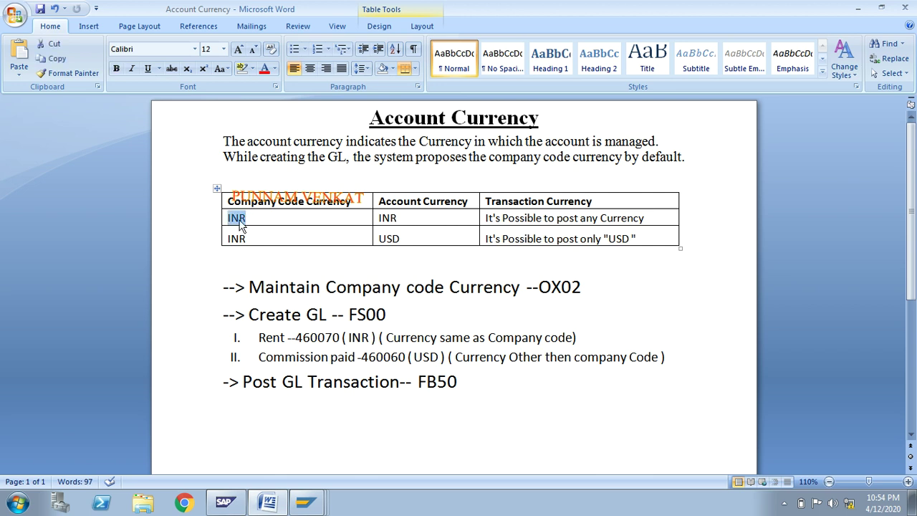
click(406, 217)
drag(231, 206, 337, 211)
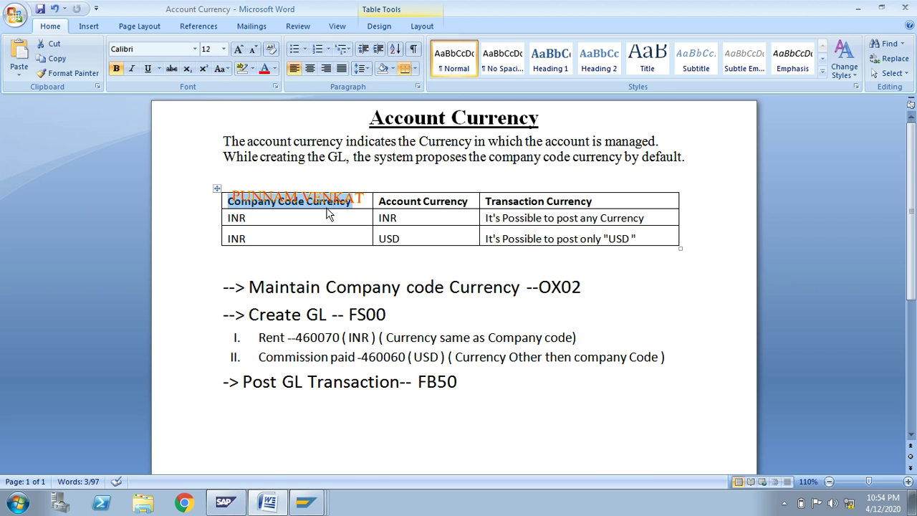
drag(259, 217, 226, 218)
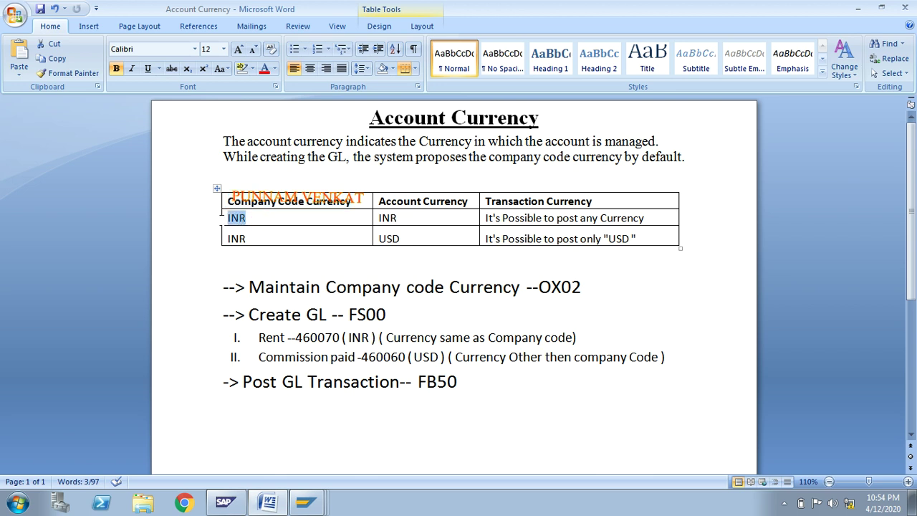
drag(377, 204, 464, 206)
drag(402, 219, 380, 219)
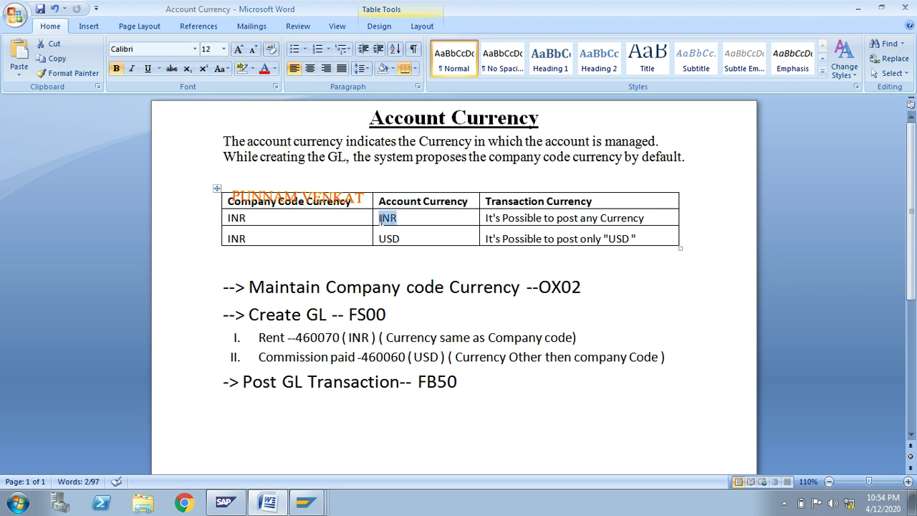
click(246, 218)
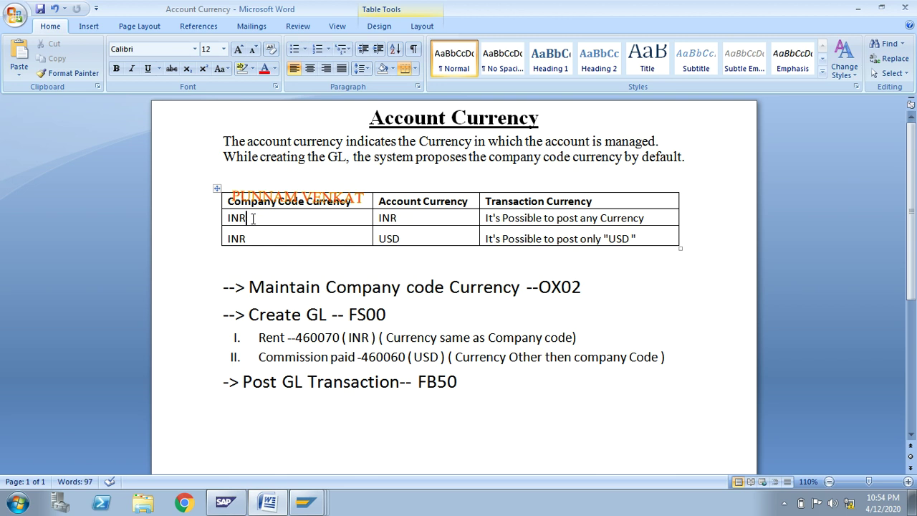
click(421, 218)
drag(487, 218, 637, 223)
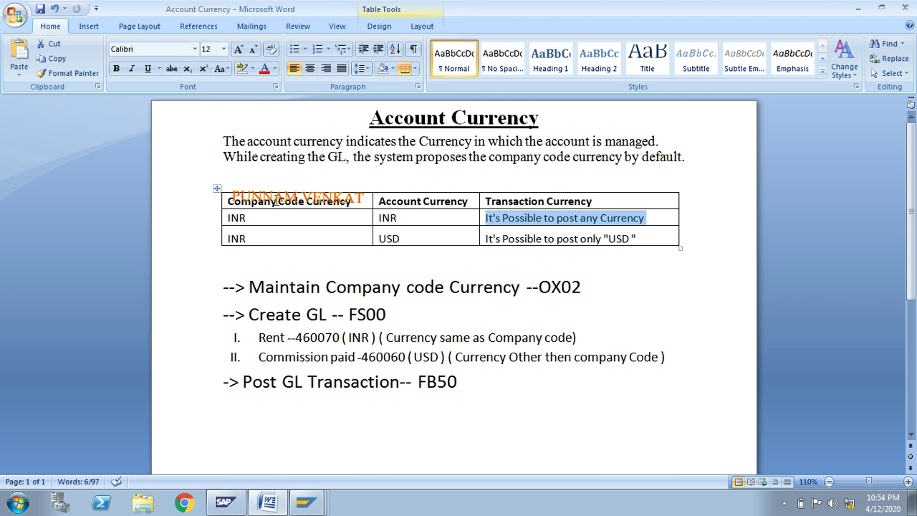
- Examine the table row with INR company code currency and USD account currency, including its transaction currency rule
click(276, 202)
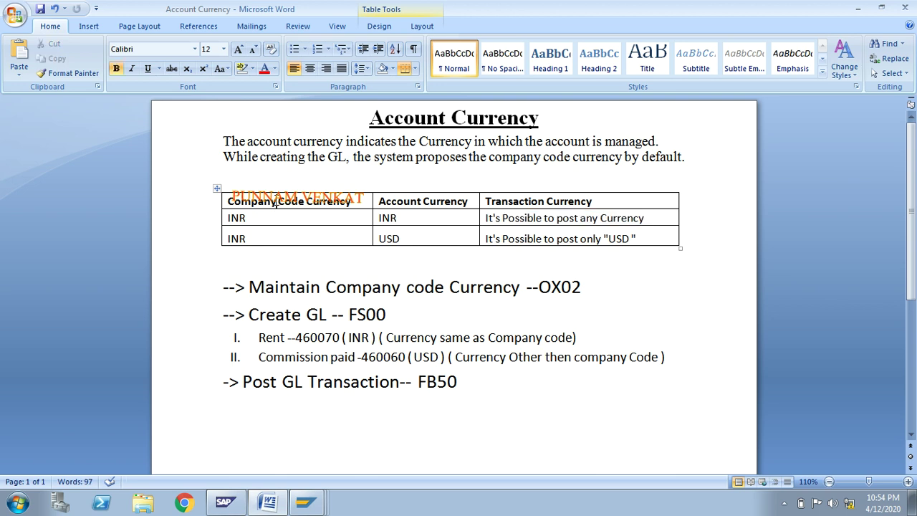
drag(247, 240, 231, 245)
click(412, 204)
drag(401, 241, 374, 241)
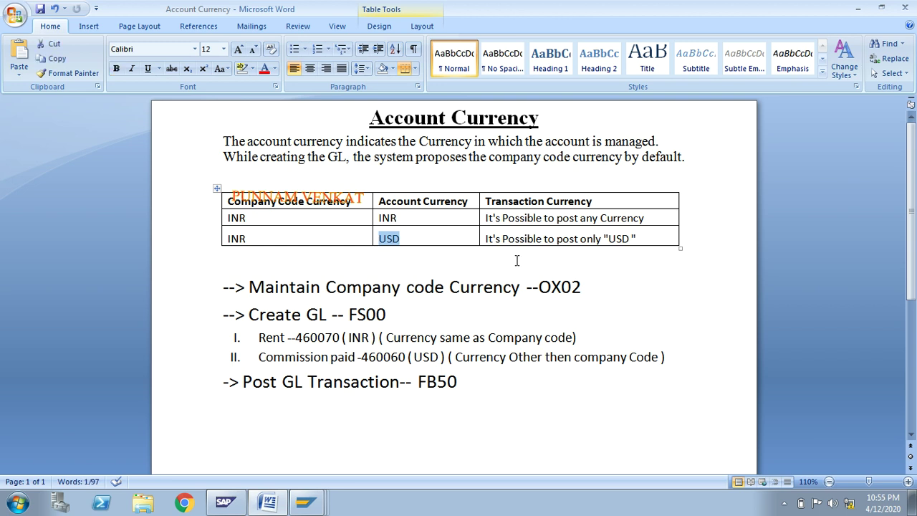
drag(486, 239, 632, 237)
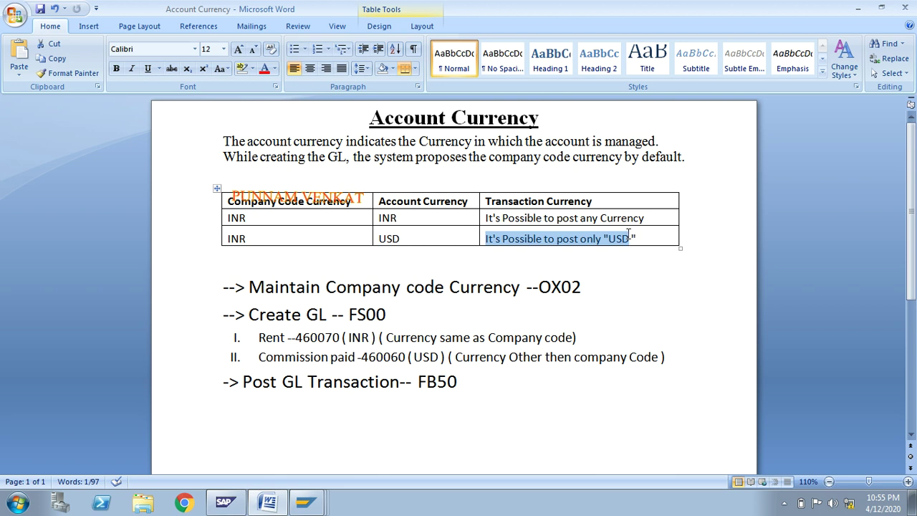
- Read the line on maintaining the company code currency and its transaction code OX02
click(503, 329)
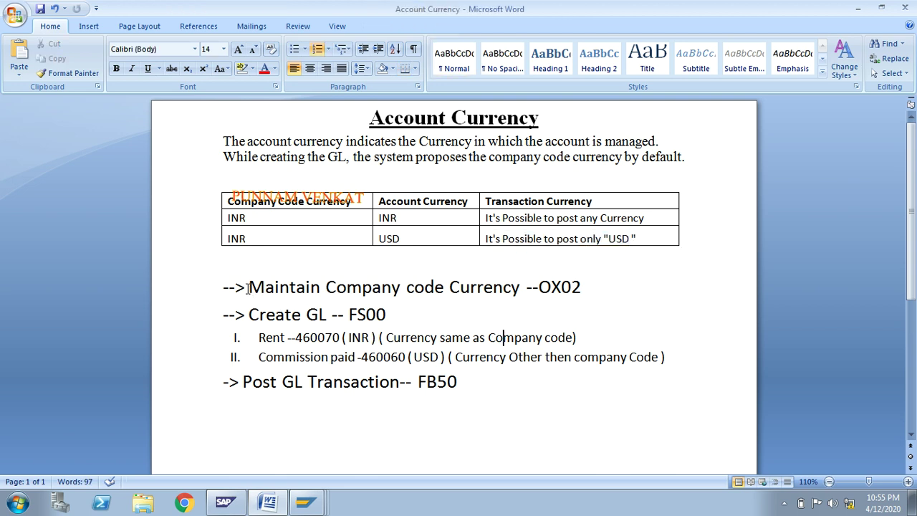
drag(249, 287, 501, 302)
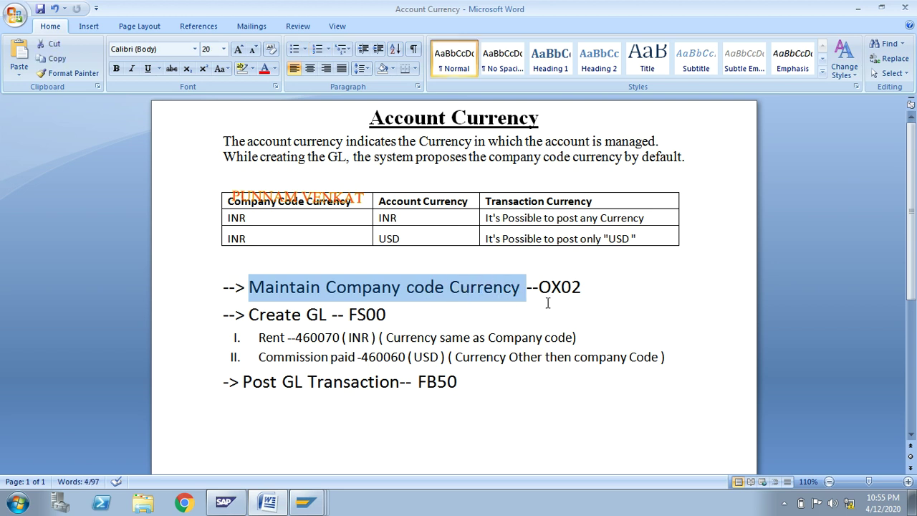
drag(586, 292, 533, 298)
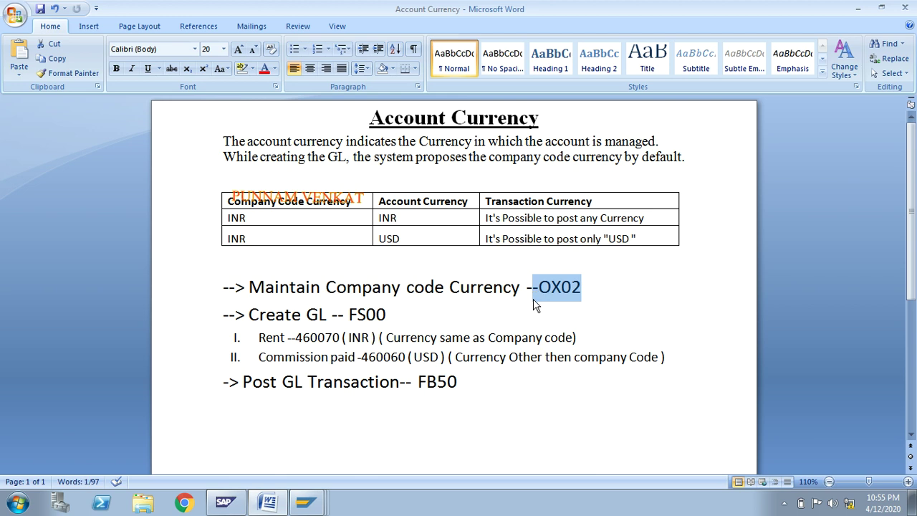
- Switch back to SAP, leave the account display and open the SAP Customizing Implementation Guide through transaction SPRO
click(307, 502)
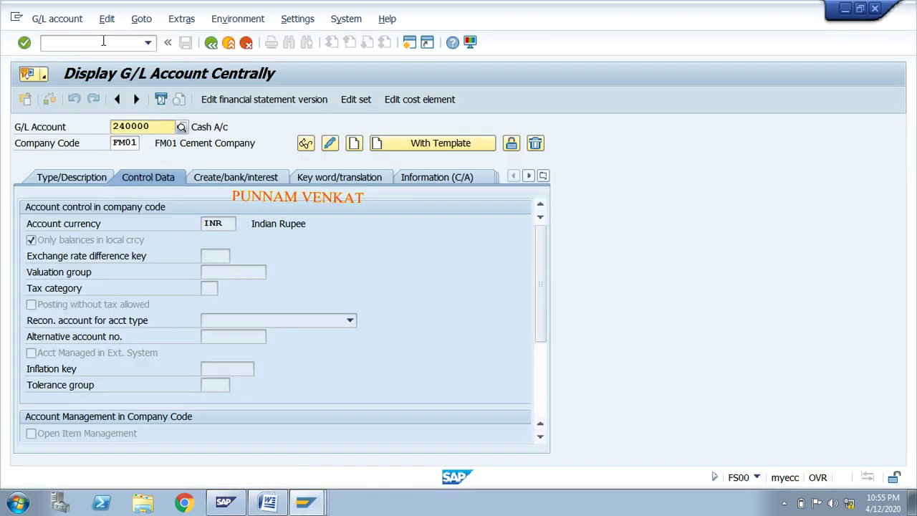
click(103, 41)
text(/n)
key(Return)
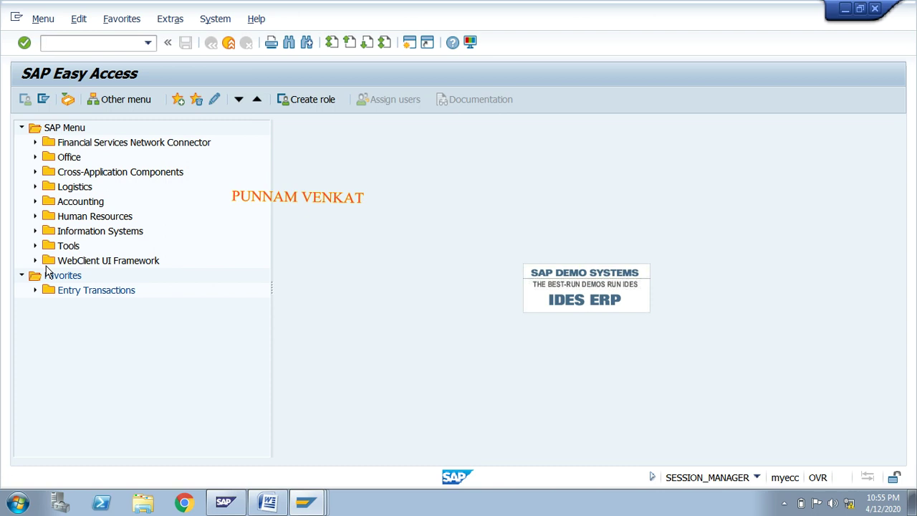
text(SPRO)
key(Return)
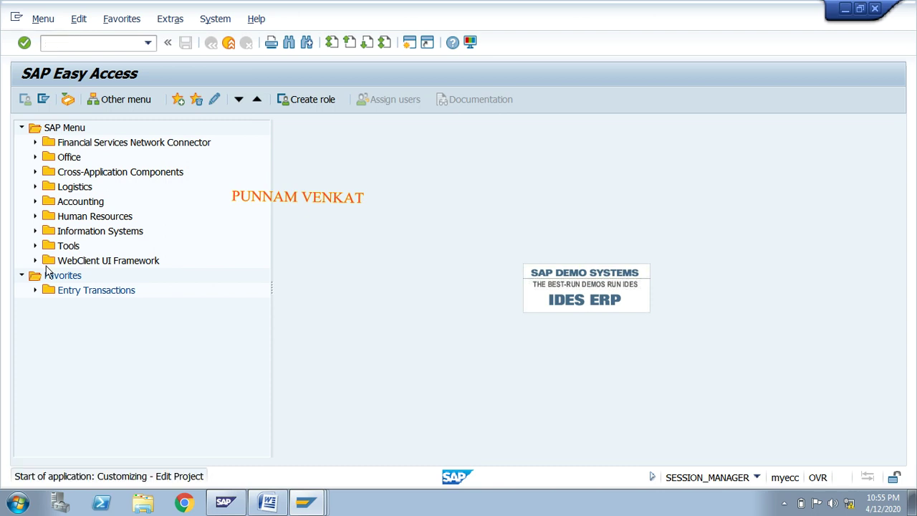
click(53, 101)
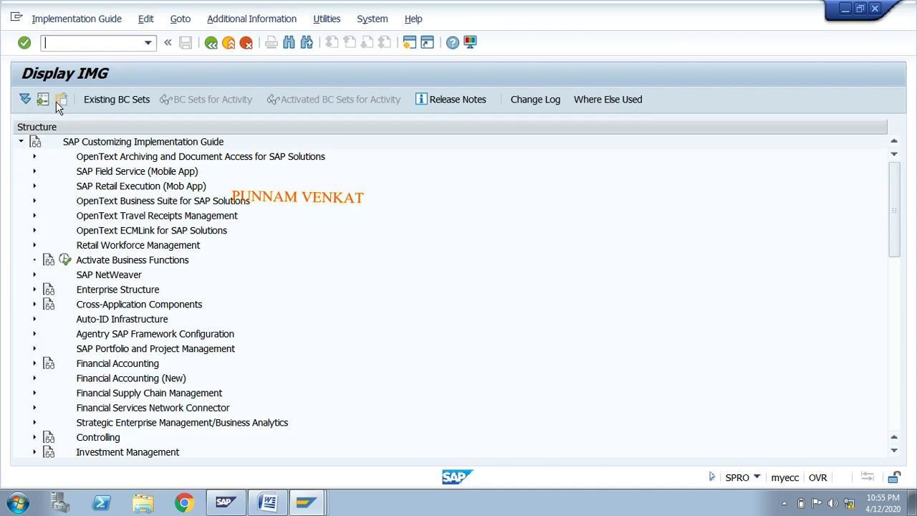
- Expand Enterprise Structure, Definition and Financial Accounting in the IMG and locate the activity Edit, Copy, Delete, Check Company Code
click(134, 203)
key(Down)
key(Down)
key(Down)
key(Down)
key(Down)
key(Down)
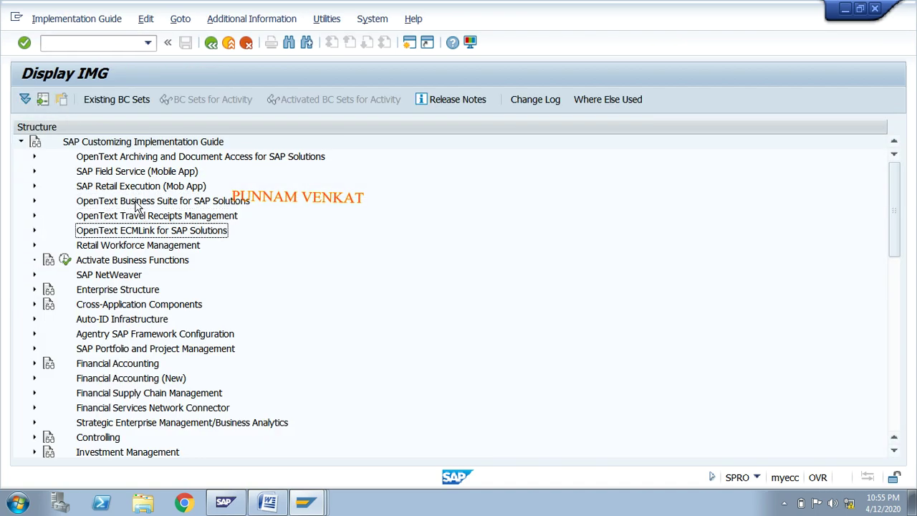
key(Right)
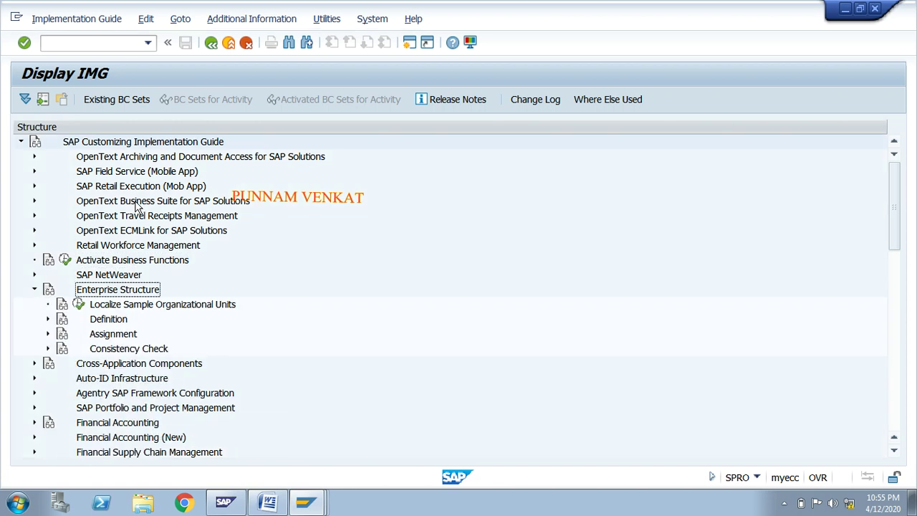
key(Down)
key(Down)
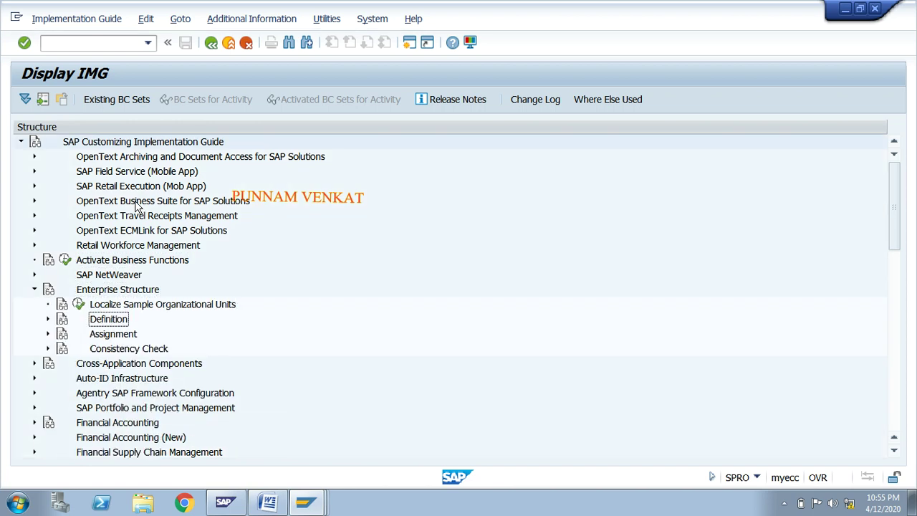
key(Right)
key(Down)
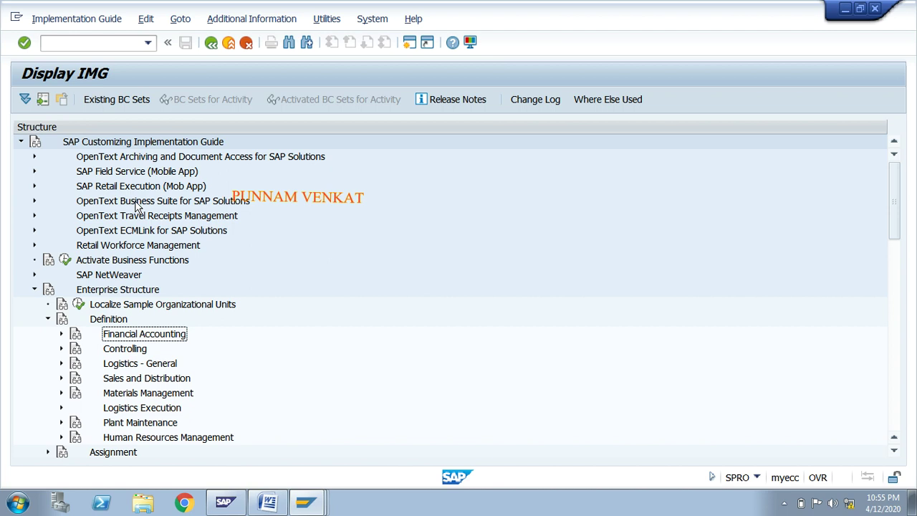
key(Right)
key(Down)
key(Down)
key(Down)
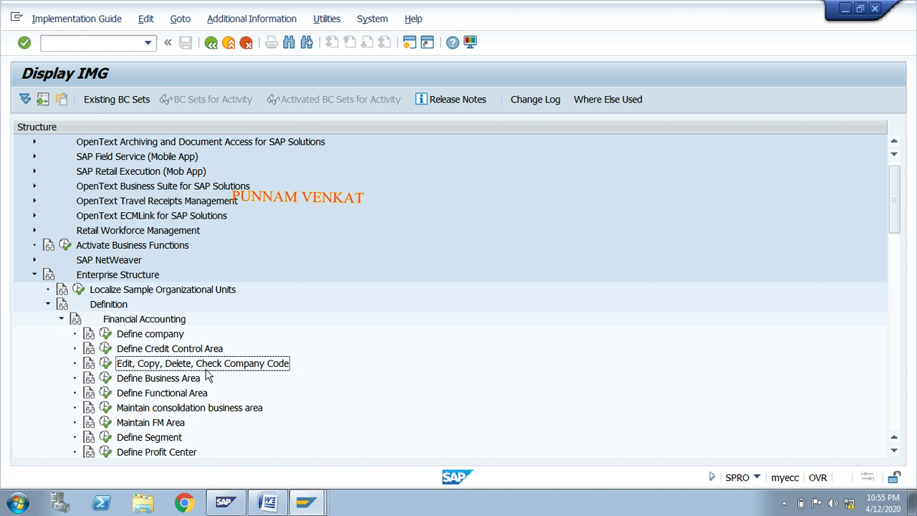
- Display the IMG Activity keys as additional information and widen the Additional information column
click(266, 19)
mouse_move(318, 36)
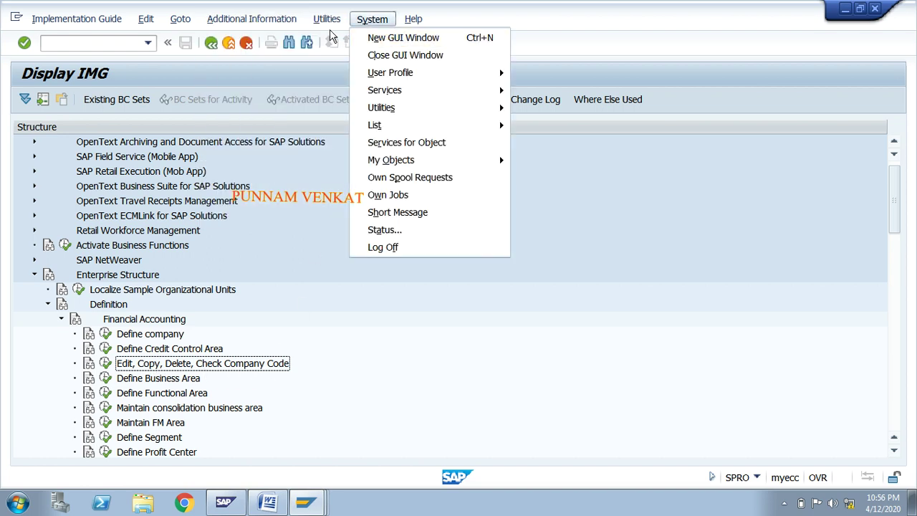
mouse_move(469, 56)
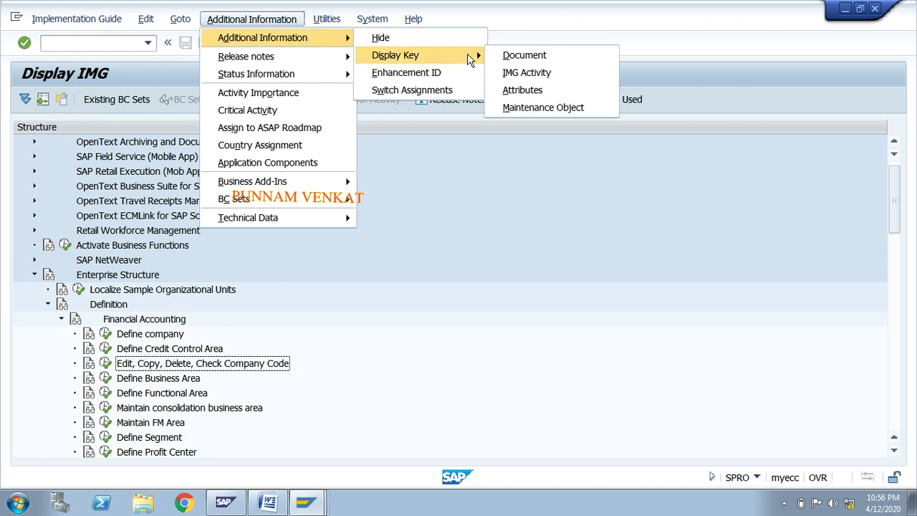
click(505, 72)
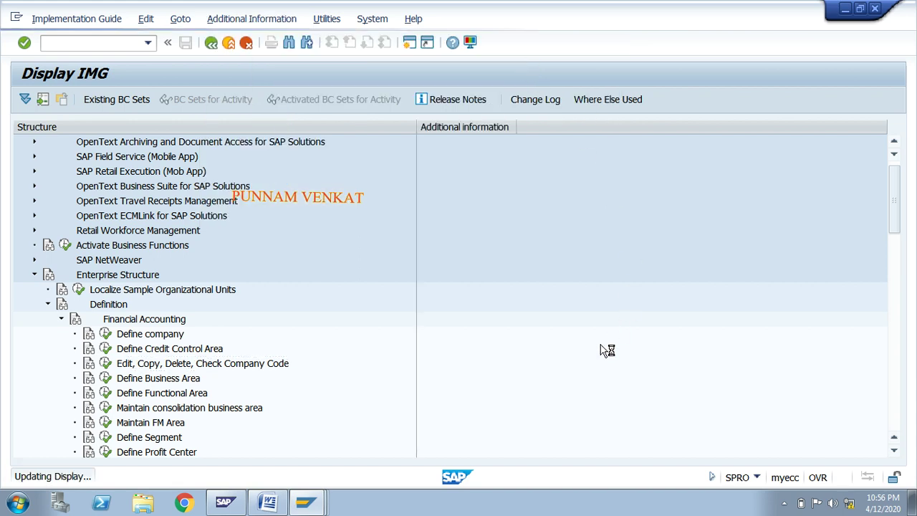
drag(516, 130, 615, 131)
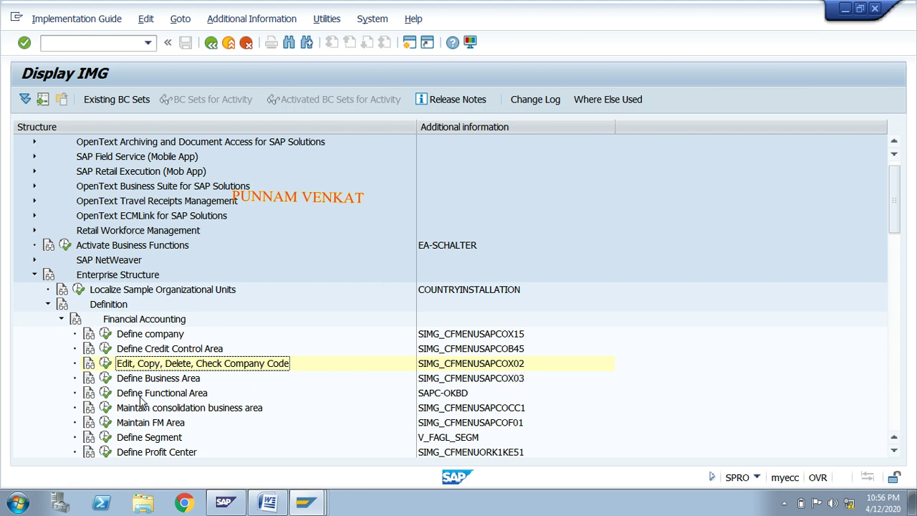
- Run the Edit Company Code Data activity, position the list to company code FM01 and open its details
click(105, 365)
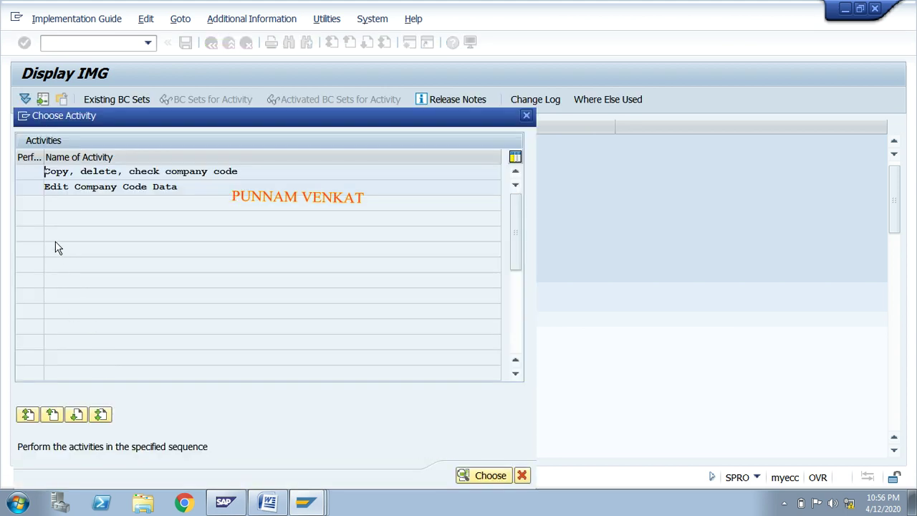
double_click(111, 187)
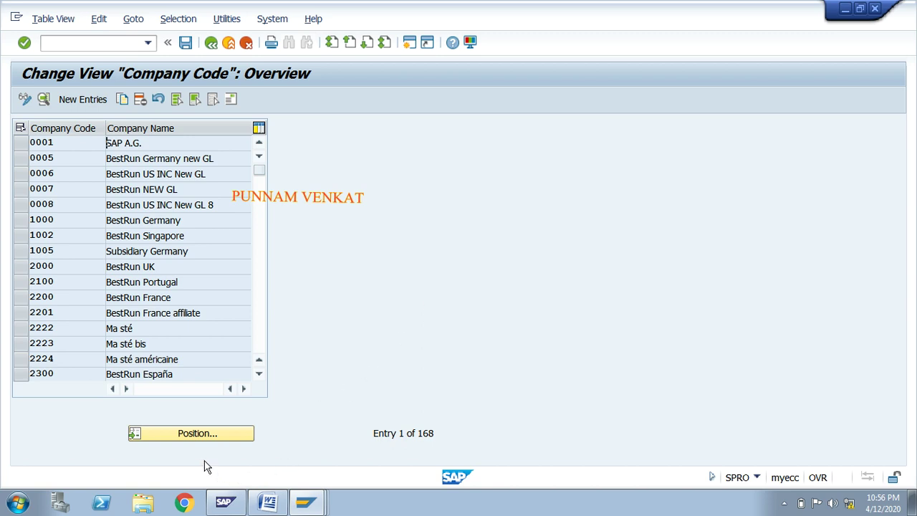
click(191, 437)
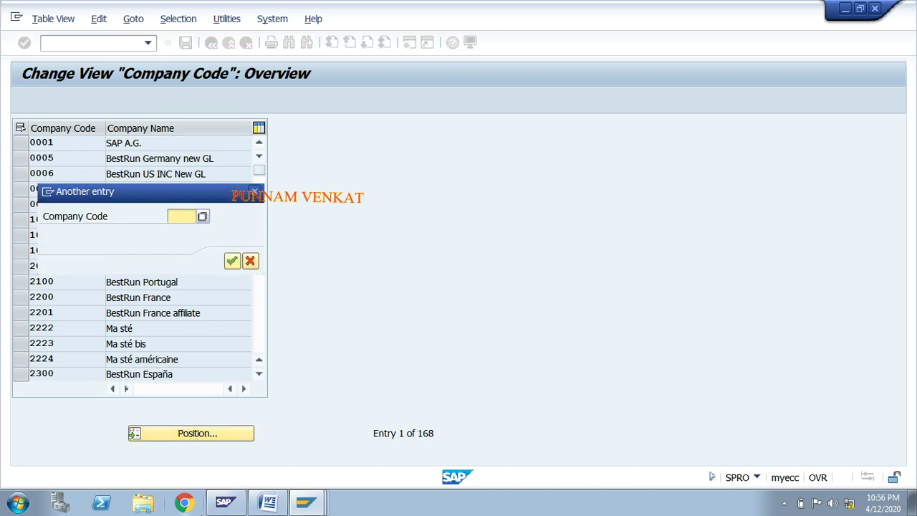
text(FM)
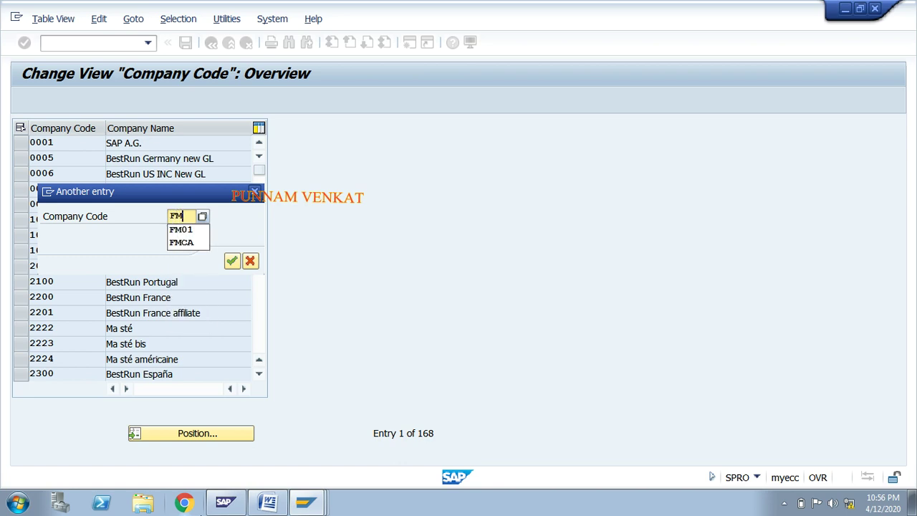
text(01)
key(Return)
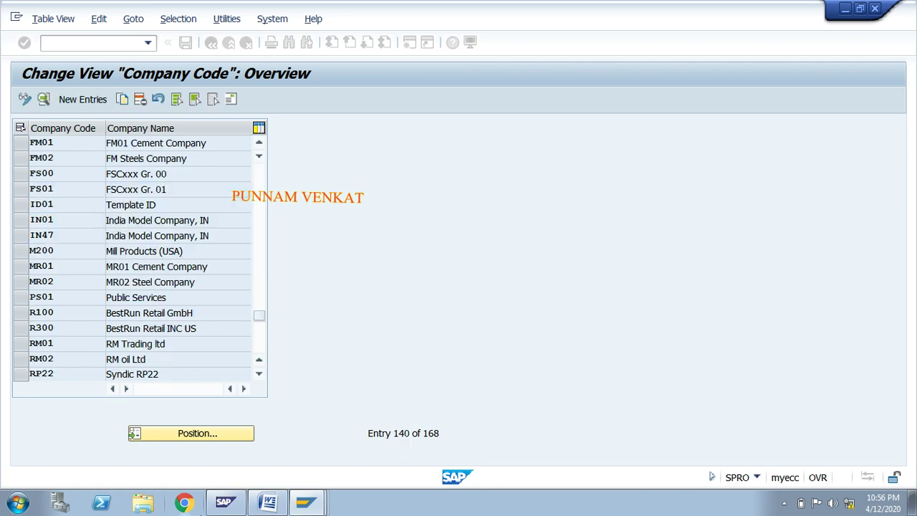
click(20, 143)
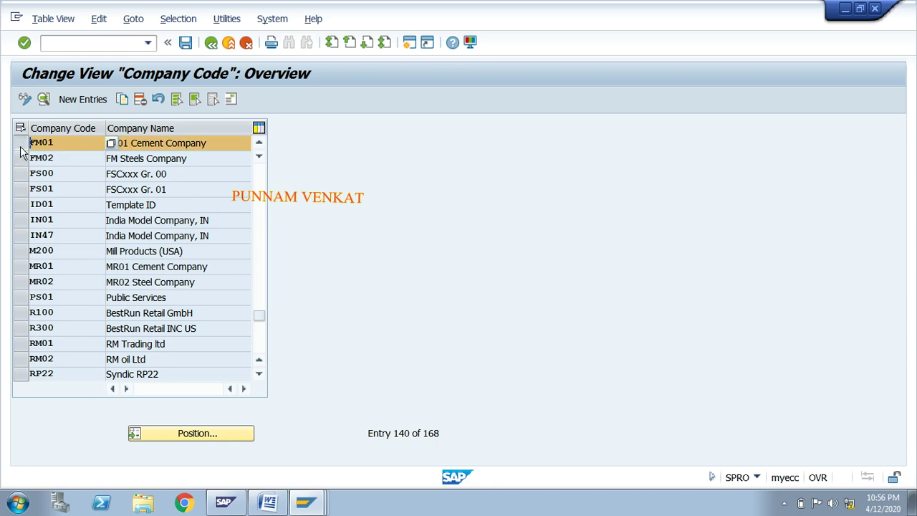
click(43, 100)
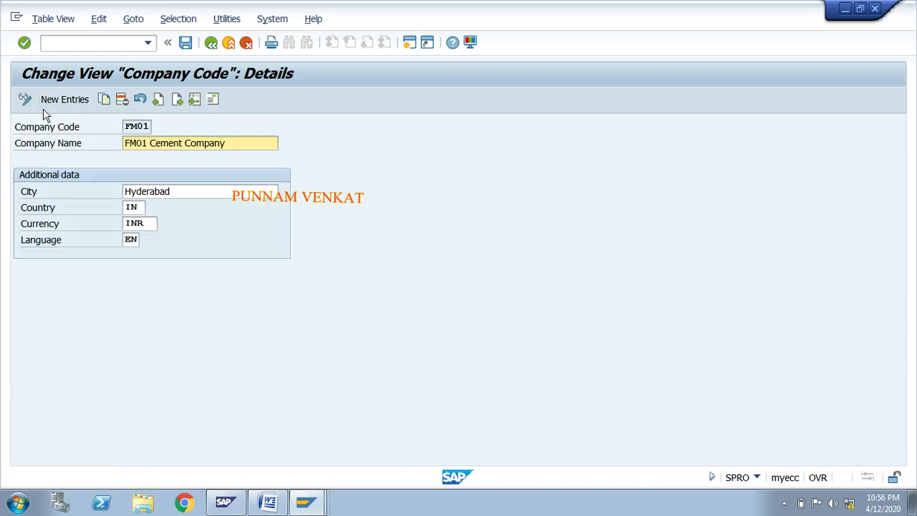
- Check the currency maintained in the additional data of company code FM01
drag(149, 224, 127, 224)
click(127, 224)
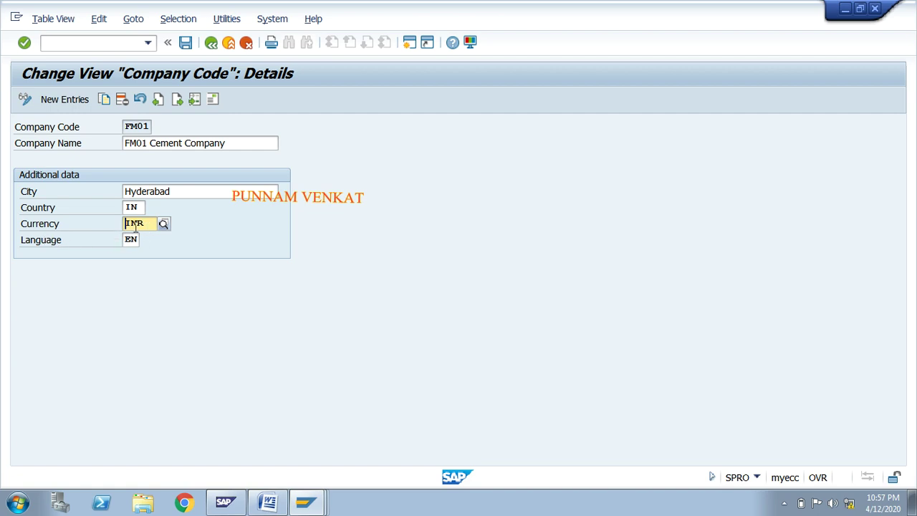
drag(149, 224, 127, 223)
- Switch to the Word notes and highlight in yellow the first row's company code currency INR and the line "Maintain Company code Currency --OX02"
key(alt+Tab)
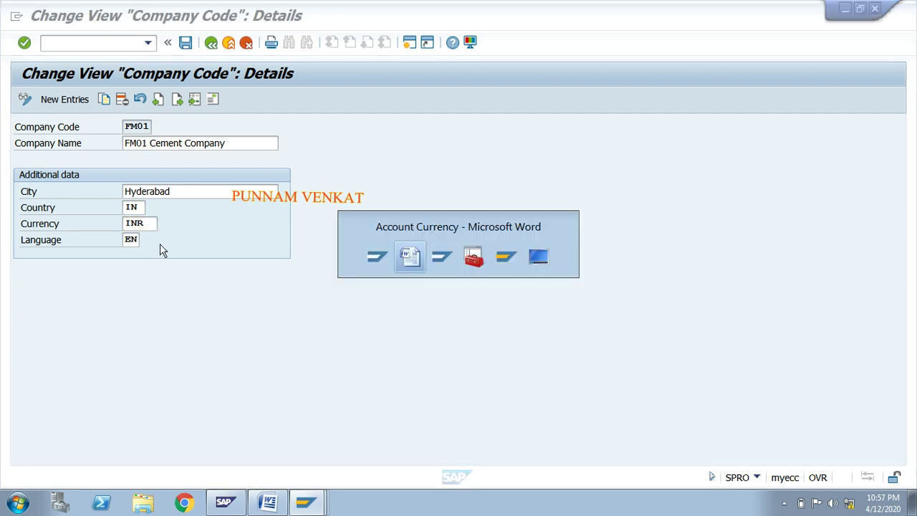
double_click(256, 220)
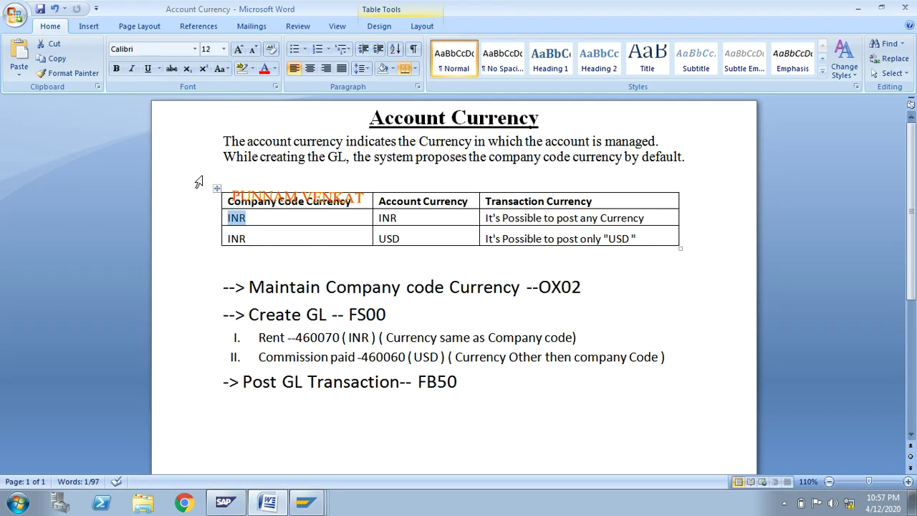
click(252, 69)
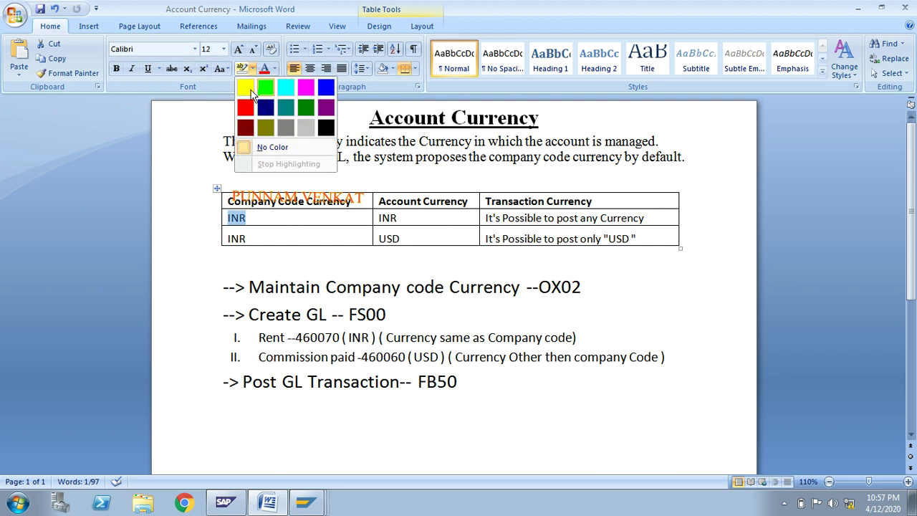
click(246, 86)
drag(247, 281, 581, 283)
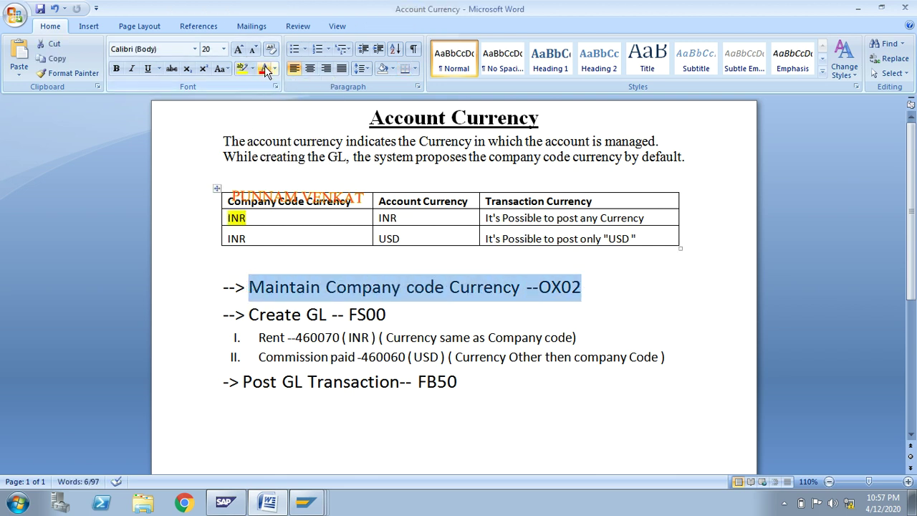
click(242, 68)
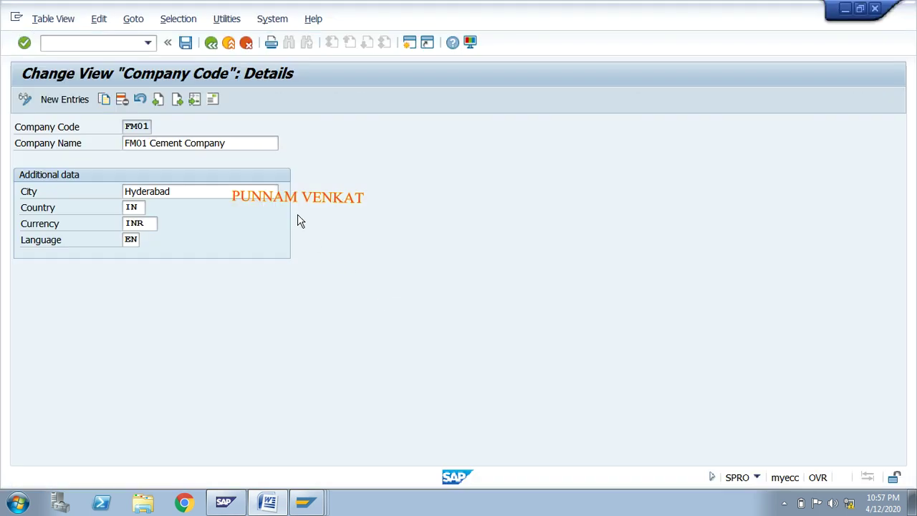
- Switch back to SAP and leave the company code view, the activity selection and the Implementation Guide
click(212, 44)
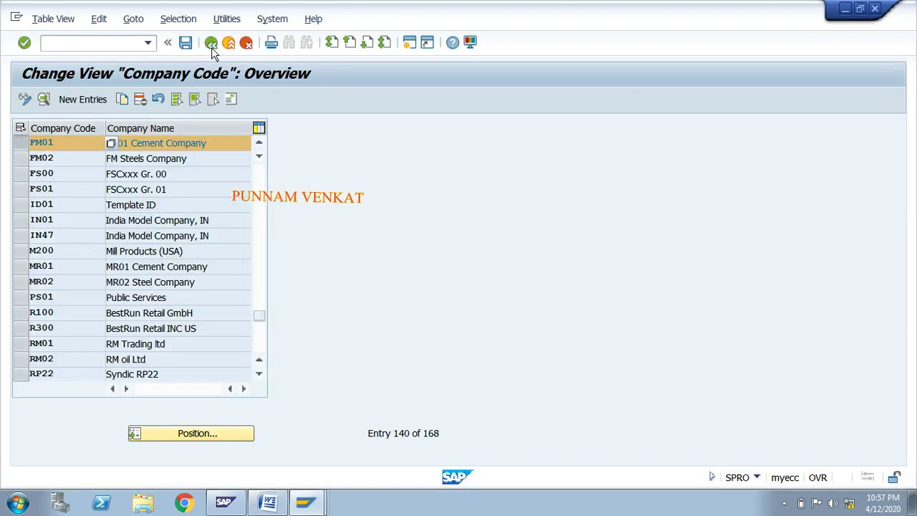
click(211, 44)
click(526, 118)
click(212, 44)
click(212, 44)
click(212, 44)
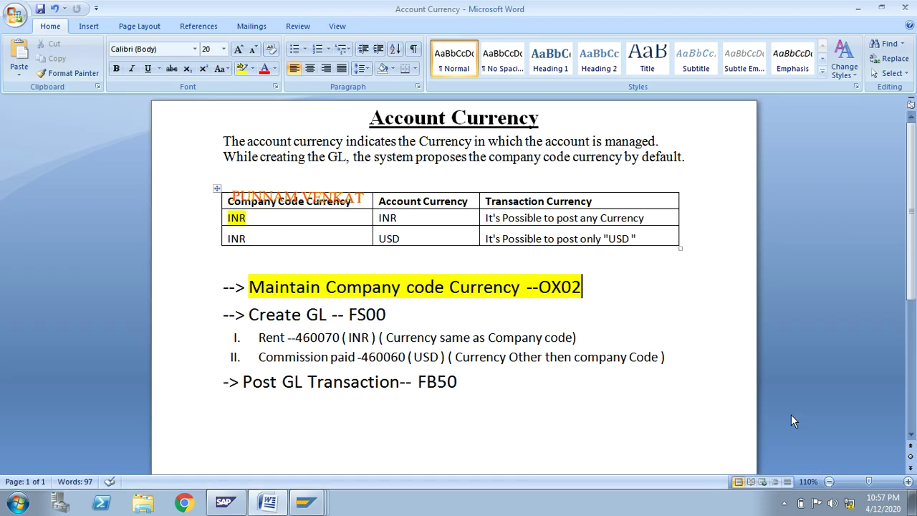
- Switch to the Word notes and insert "office" before Rent in the first item under Create GL -- FS00
drag(385, 314, 249, 316)
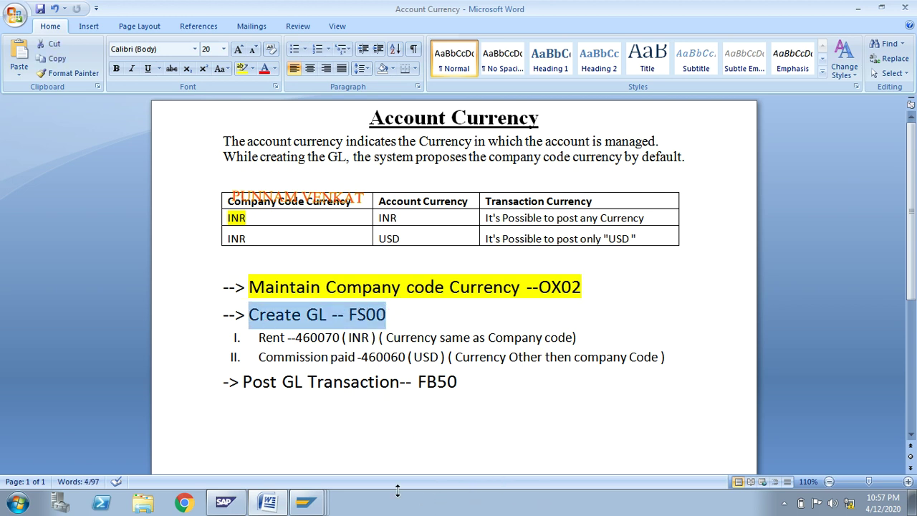
click(285, 339)
key(Left)
key(Left)
key(Left)
key(Left)
text(OFF)
key(BackSpace)
key(BackSpace)
key(BackSpace)
text(office)
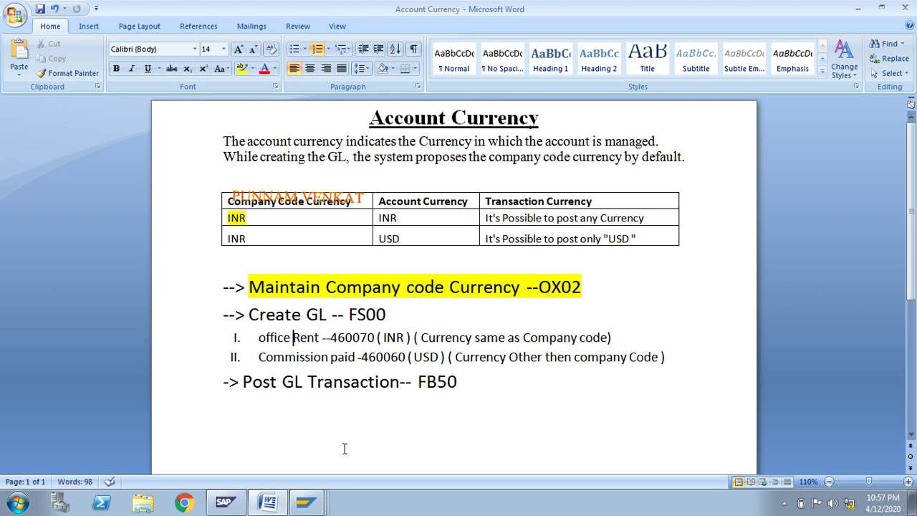
- Change the account name in the second item under Create GL to "office Mis paid"
click(260, 357)
text(office)
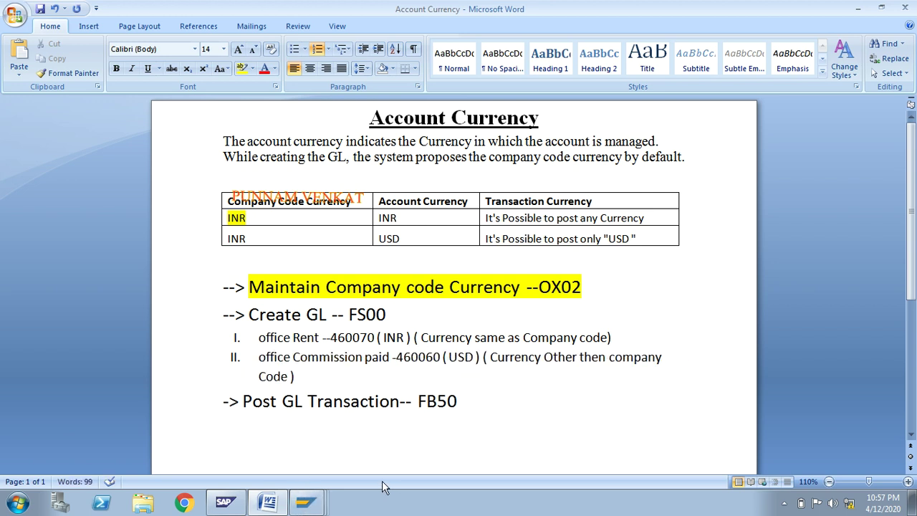
click(362, 356)
key(BackSpace)
key(BackSpace)
key(BackSpace)
key(BackSpace)
key(BackSpace)
key(BackSpace)
key(BackSpace)
key(BackSpace)
key(BackSpace)
key(BackSpace)
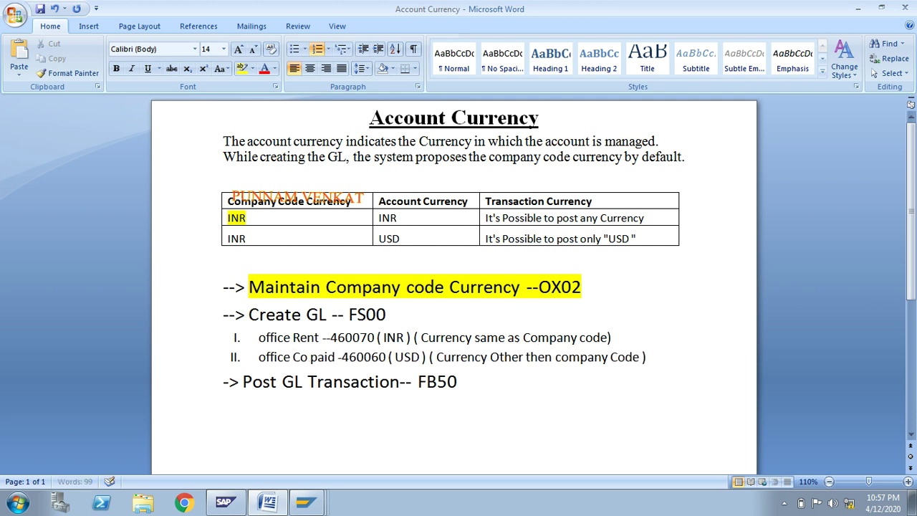
text(m)
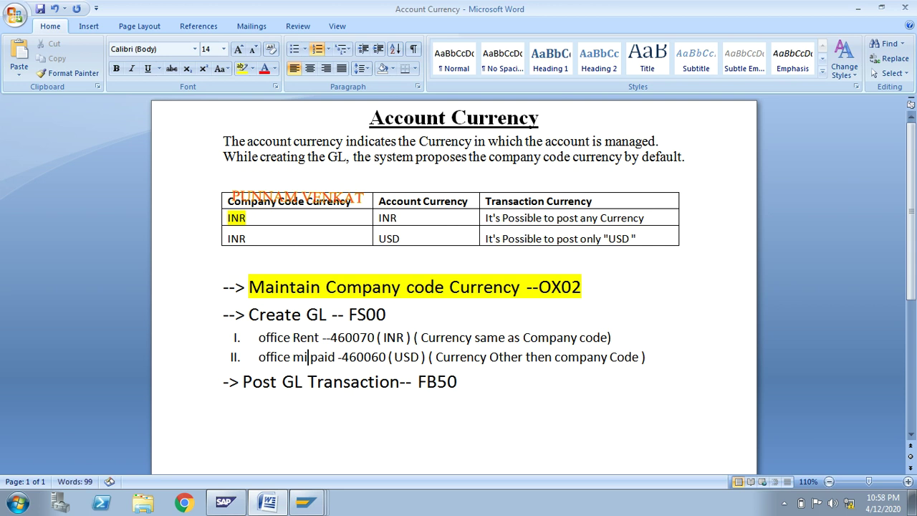
key(BackSpace)
text(Mis)
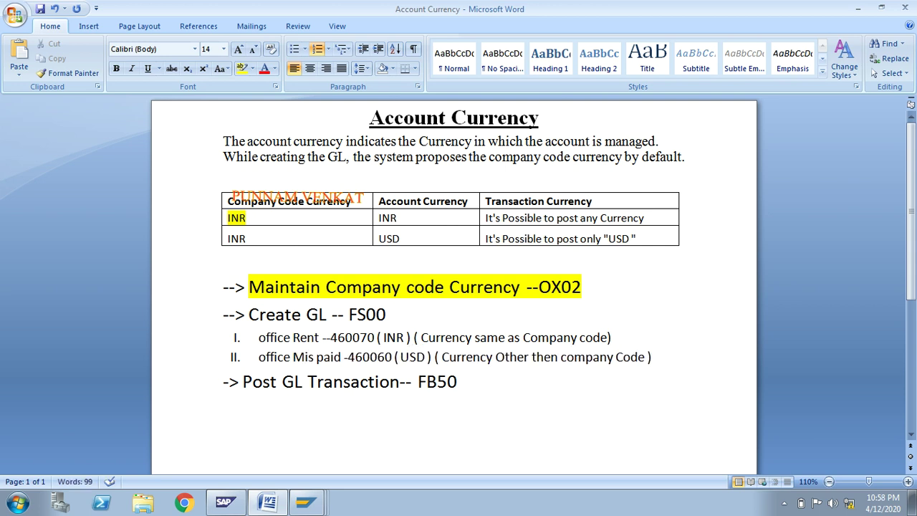
- Review the two G/L accounts planned for creation, office Rent and office Mis paid, and the currency noted for office Rent
drag(261, 336, 320, 338)
drag(260, 357, 322, 356)
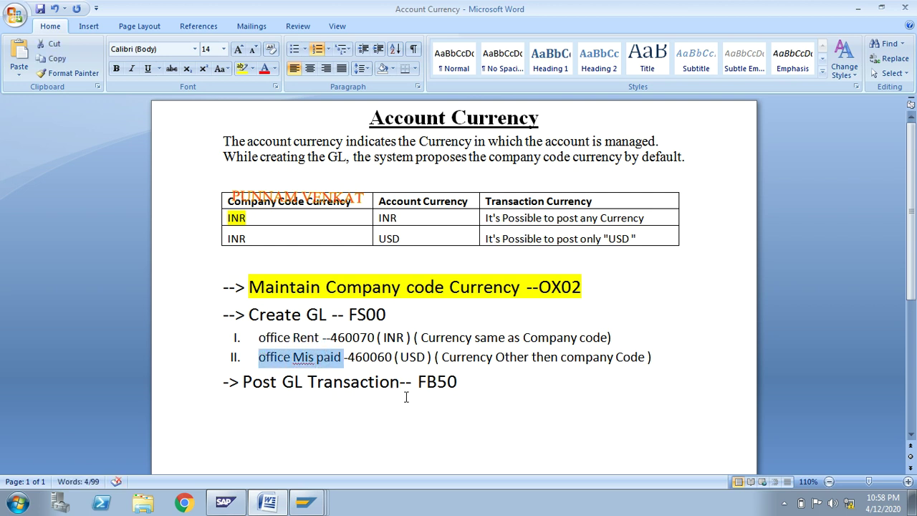
click(390, 442)
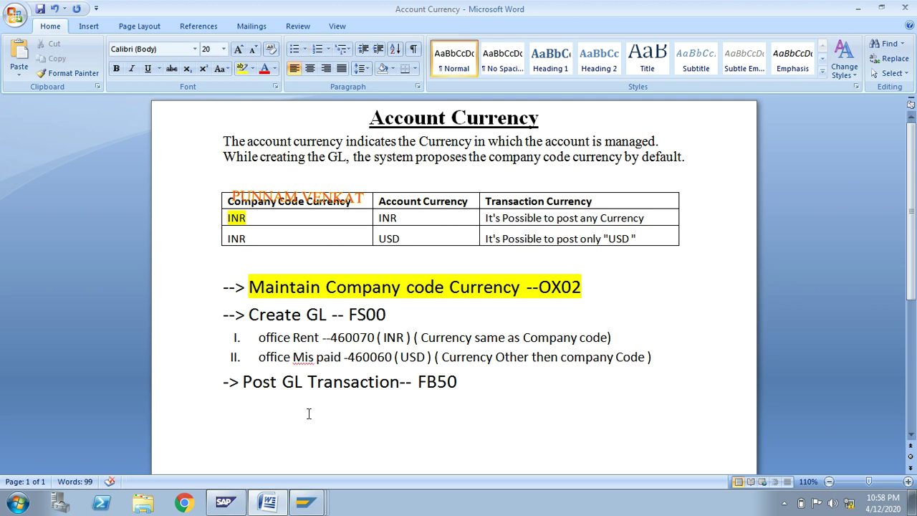
drag(257, 338, 321, 337)
drag(259, 358, 337, 359)
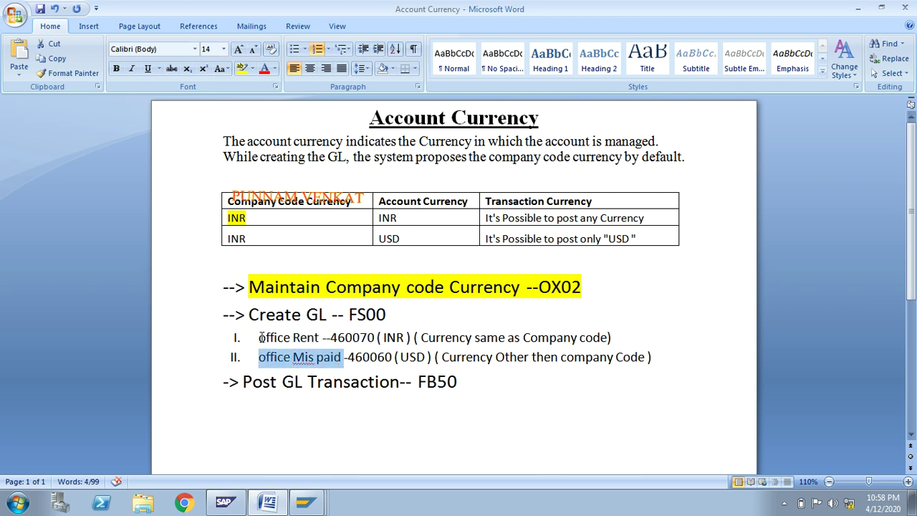
drag(260, 337, 304, 338)
drag(406, 337, 383, 337)
- Highlight INR in the first row's Account Currency cell in yellow
click(403, 215)
drag(397, 218, 380, 218)
click(243, 68)
- Compare the office Rent item with the office Mis paid item in the Create GL list
click(253, 341)
drag(253, 341, 316, 339)
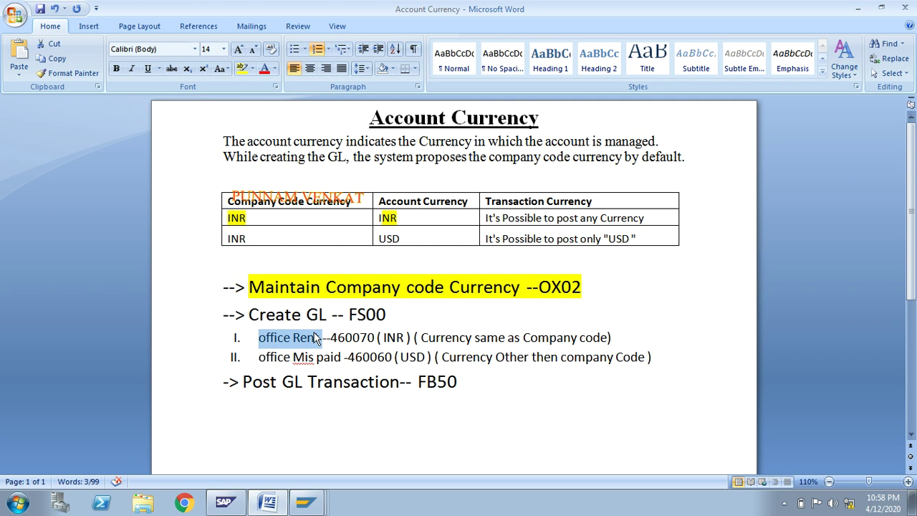
drag(258, 357, 331, 356)
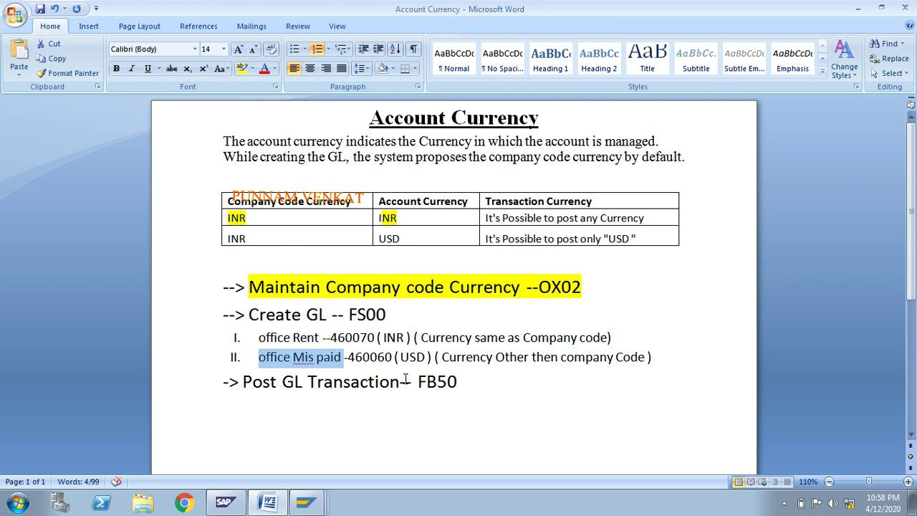
- Change the G/L number of office Mis paid in the Create GL list to 460080
click(425, 356)
drag(428, 356, 394, 360)
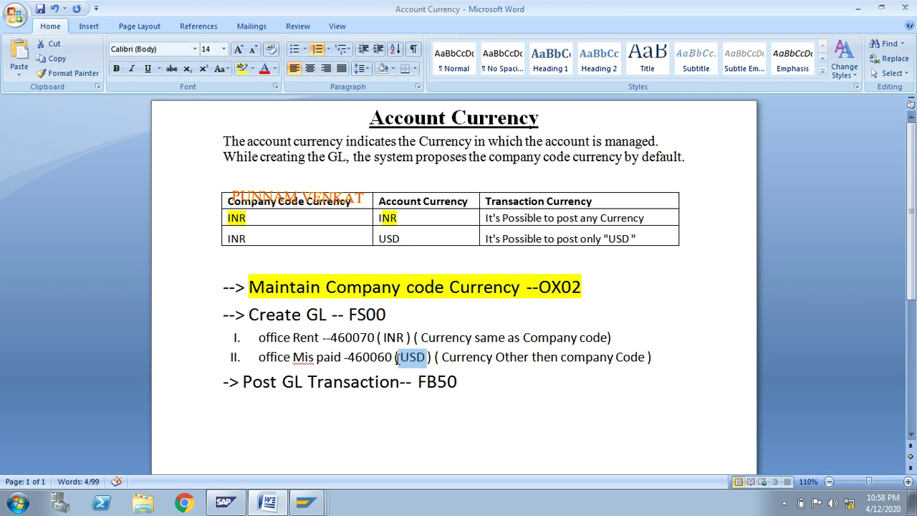
drag(260, 358, 335, 357)
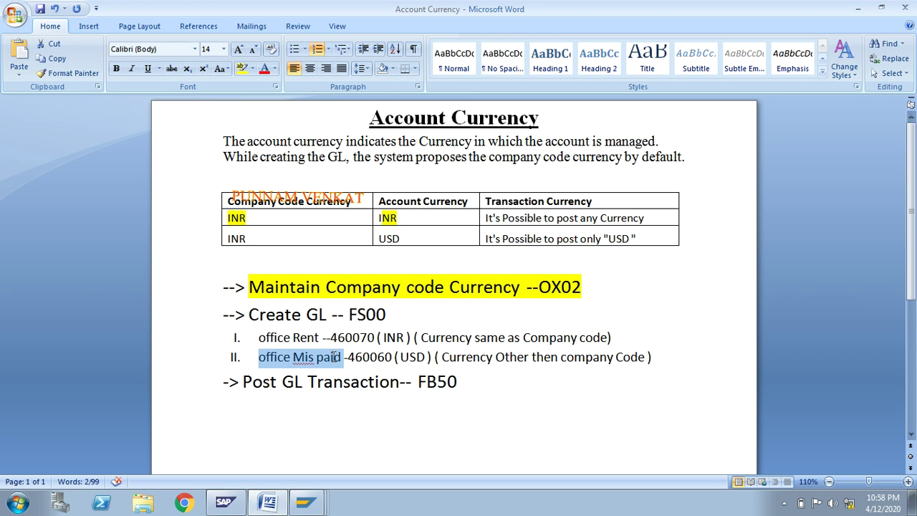
drag(333, 357, 333, 356)
click(378, 357)
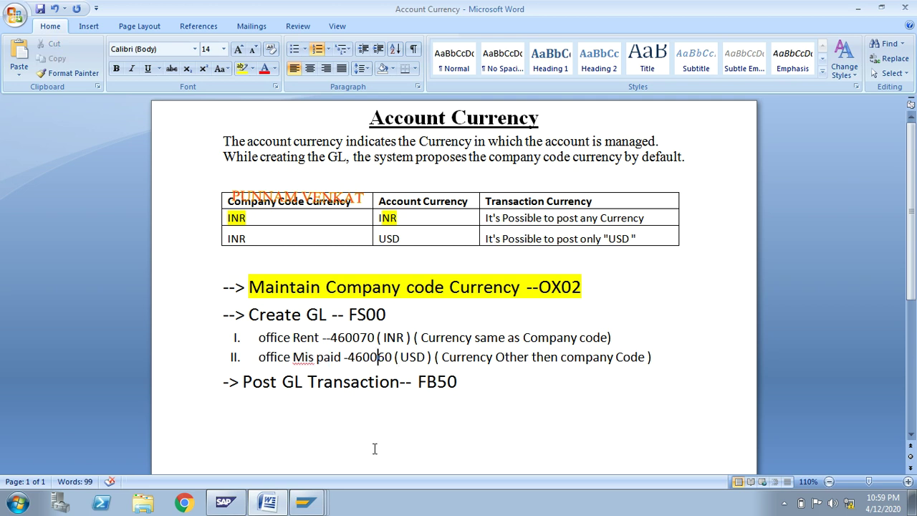
key(Delete)
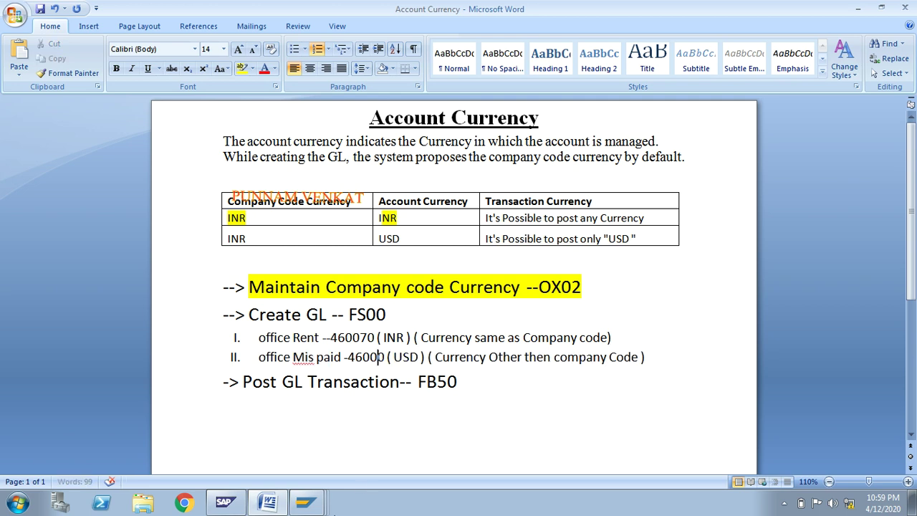
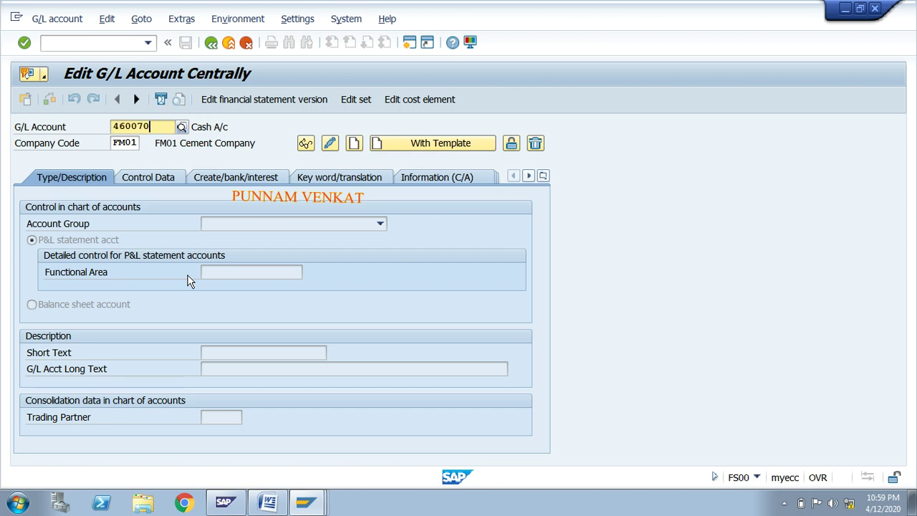
- Try to create G/L account 460070 in company code FM01 in SAP
key(Tab)
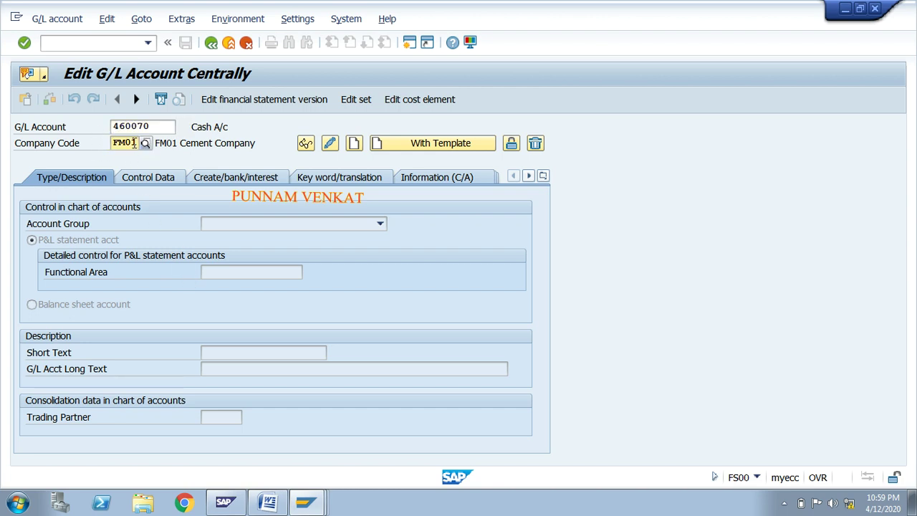
click(352, 147)
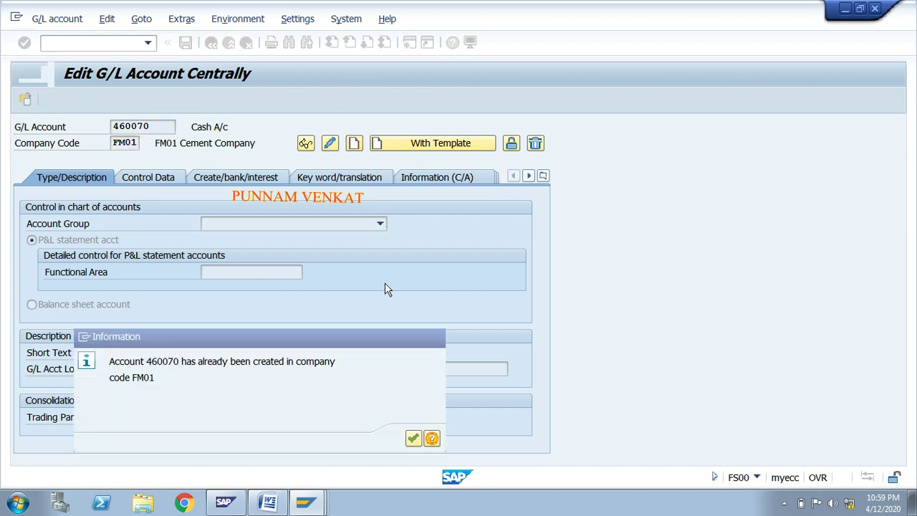
key(Return)
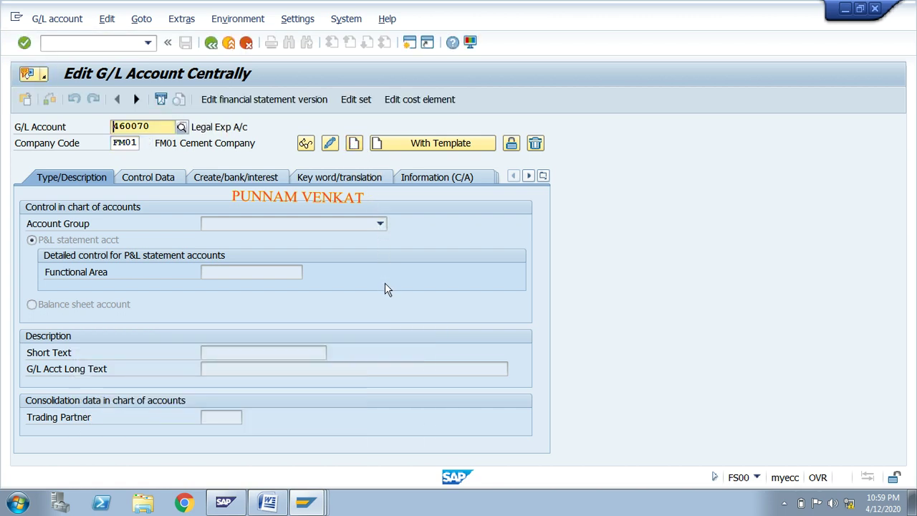
- Try to replace the G/L account number with 460080 and create the account in company code FM01
click(154, 129)
key(BackSpace)
key(BackSpace)
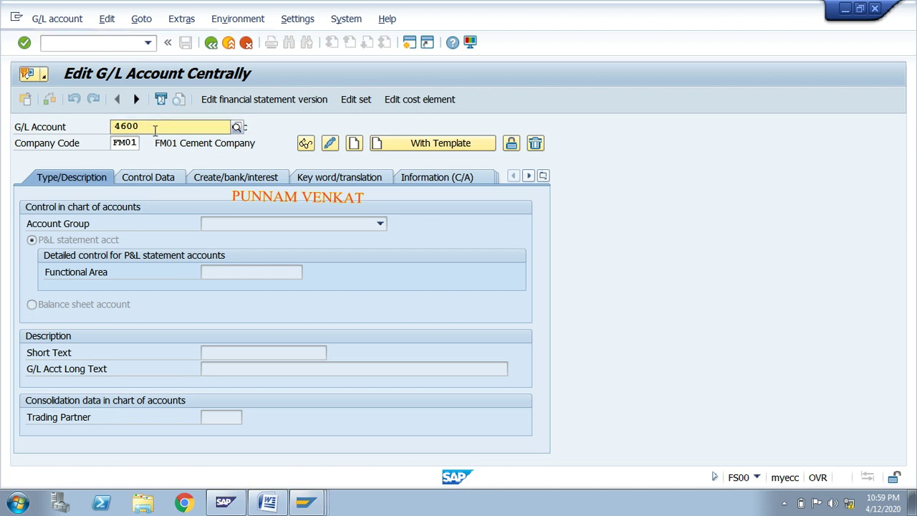
text(80)
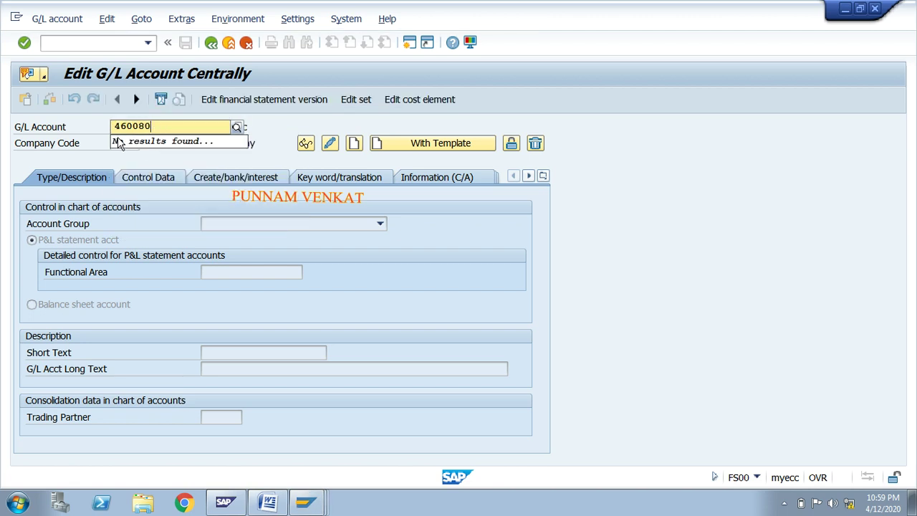
click(116, 143)
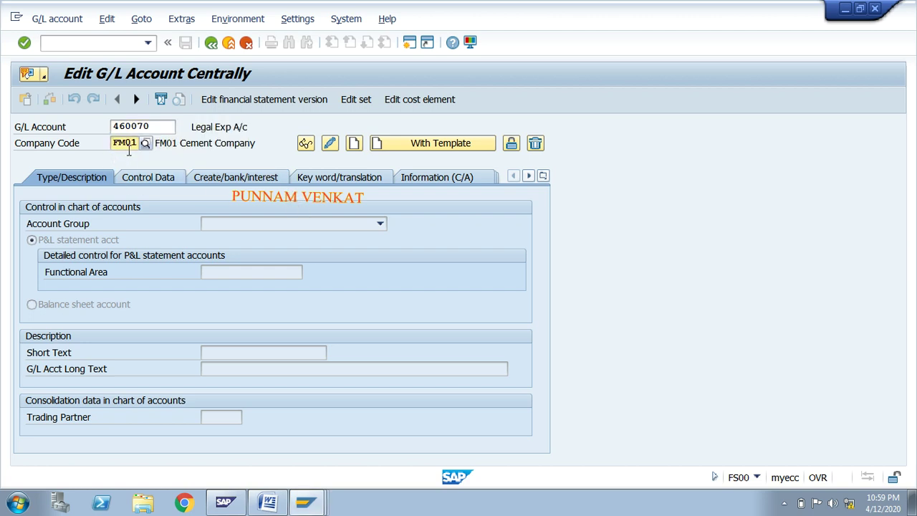
click(353, 146)
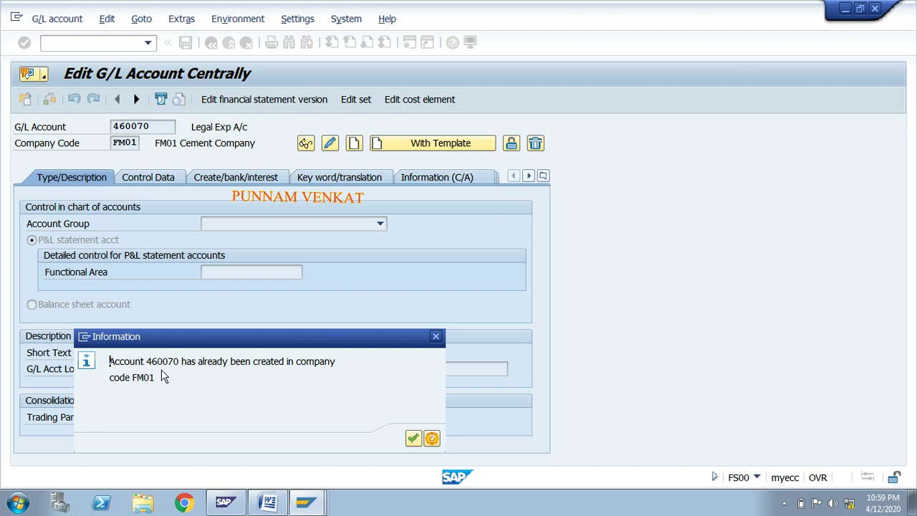
click(413, 438)
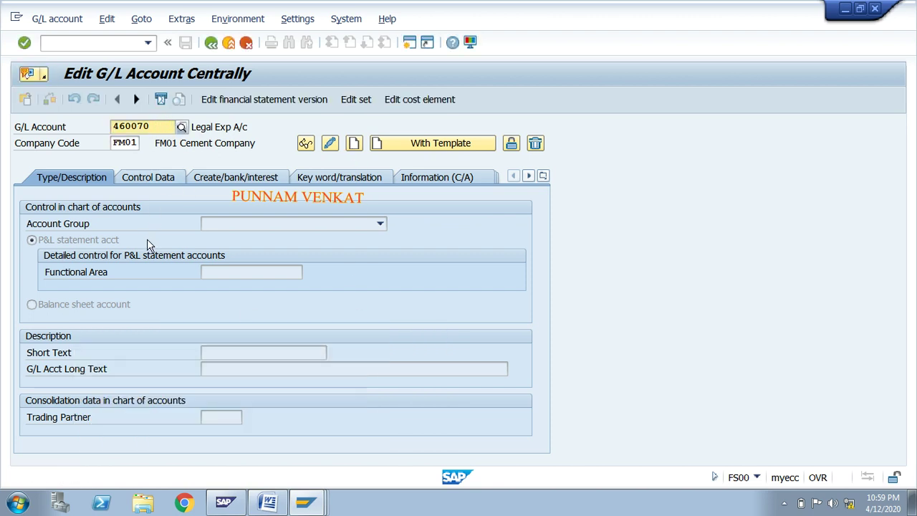
- Enter G/L account number 460100 and start creating it in company code FM01
key(BackSpace)
key(BackSpace)
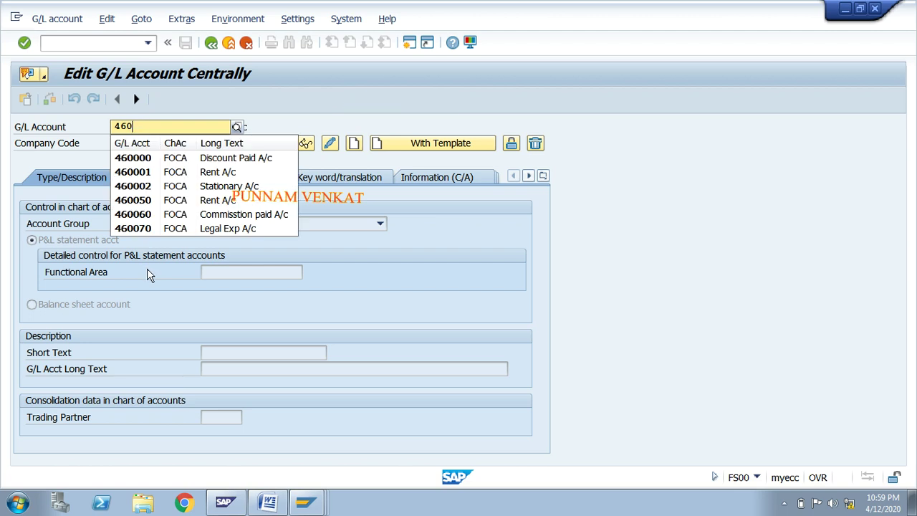
text(100)
key(Return)
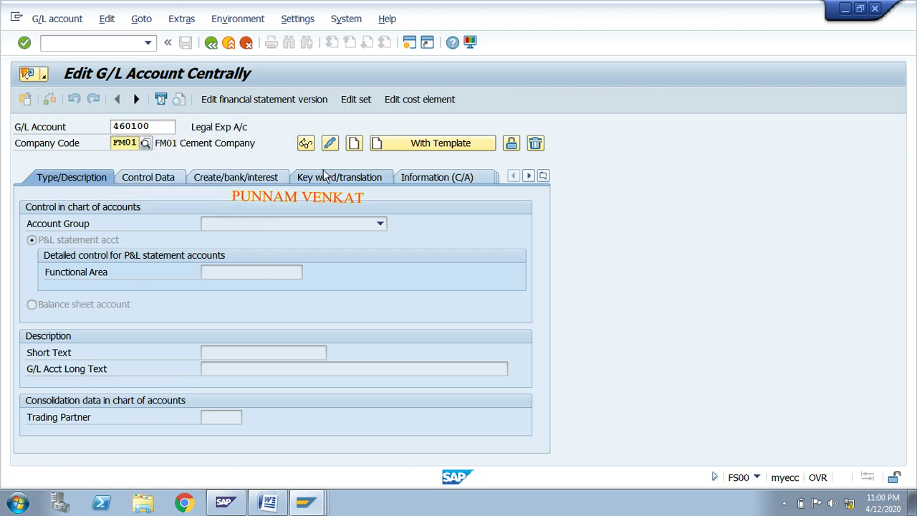
click(353, 144)
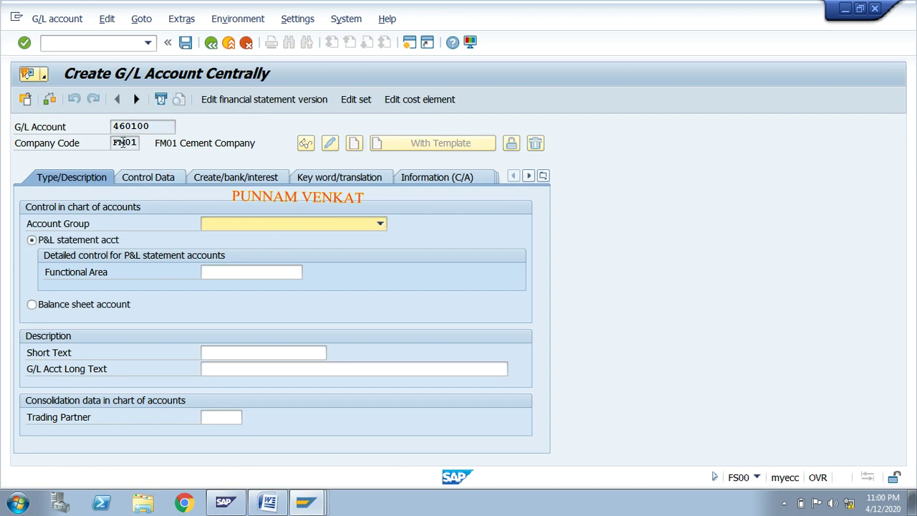
- Assign account group OTEX Other Indirect Expenses and enter "Office rent A/c" as both the short text and the long text
click(380, 223)
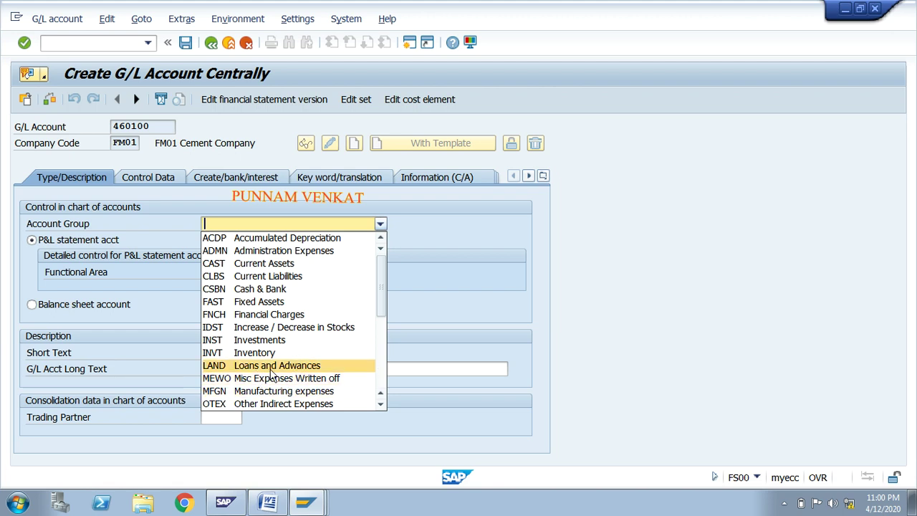
click(258, 405)
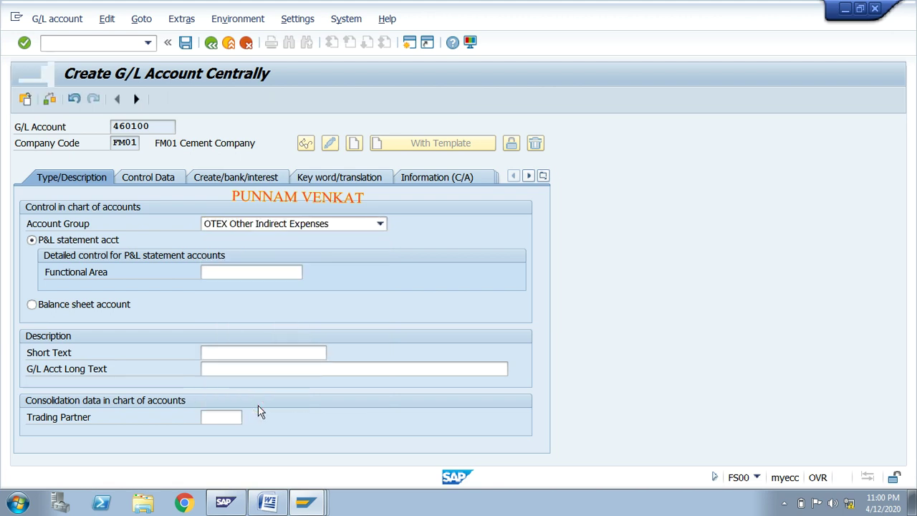
click(232, 354)
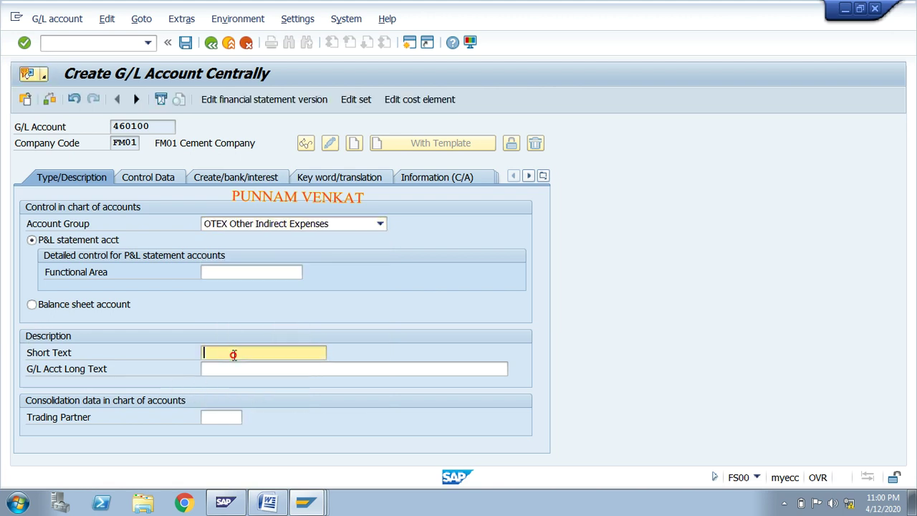
text(OFFice rent A/c)
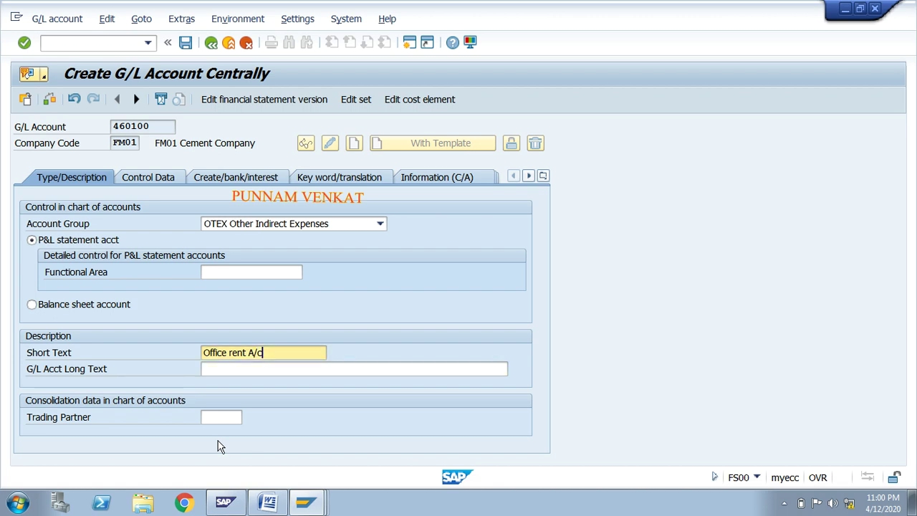
key(shift+Home)
key(ctrl+c)
key(Tab)
key(ctrl+v)
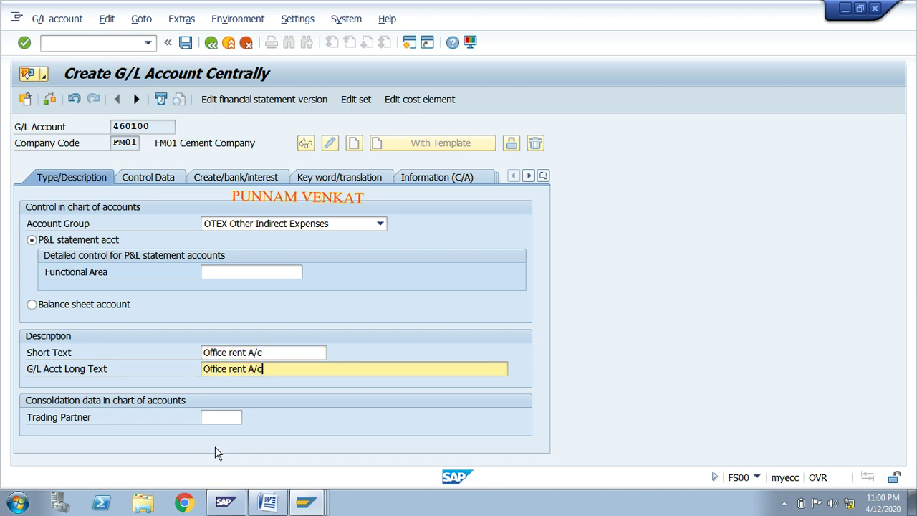
- Open the new account's control data and compare its proposed currency with the default-currency sentence in the Word document
click(137, 181)
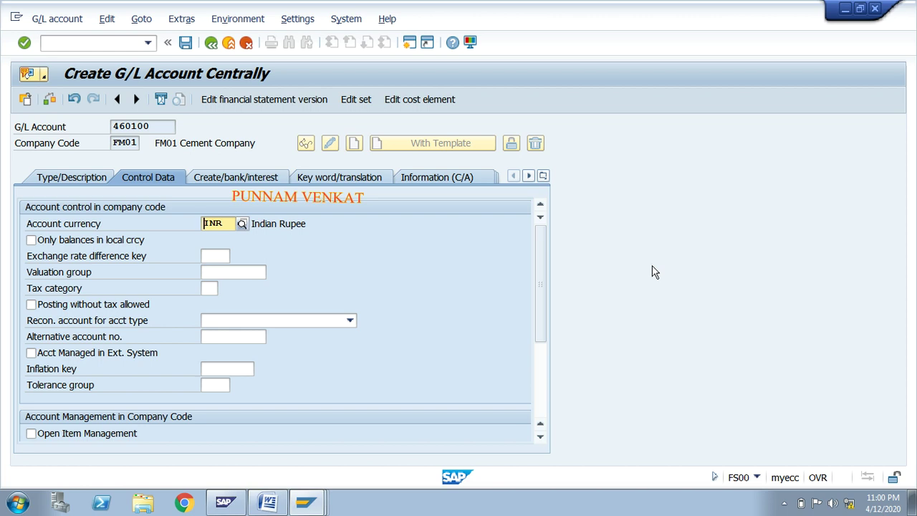
key(alt+Tab)
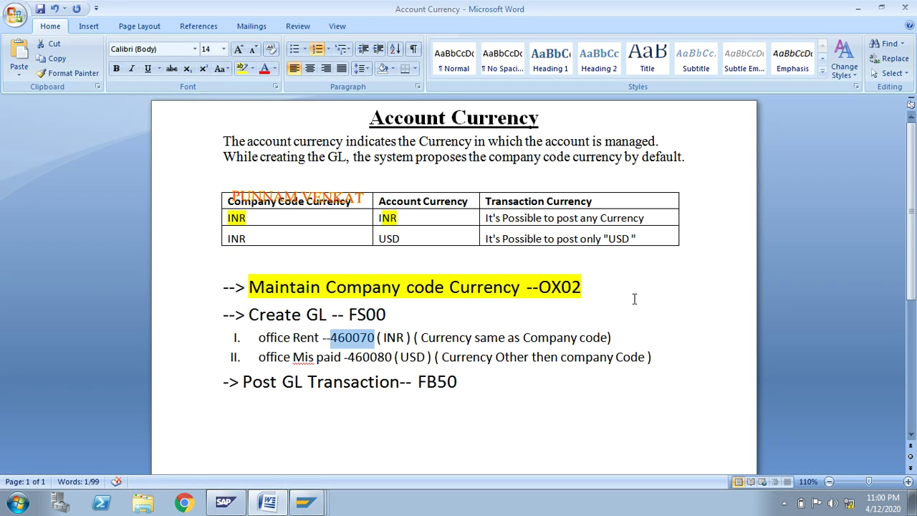
drag(354, 159, 478, 166)
drag(553, 166, 683, 159)
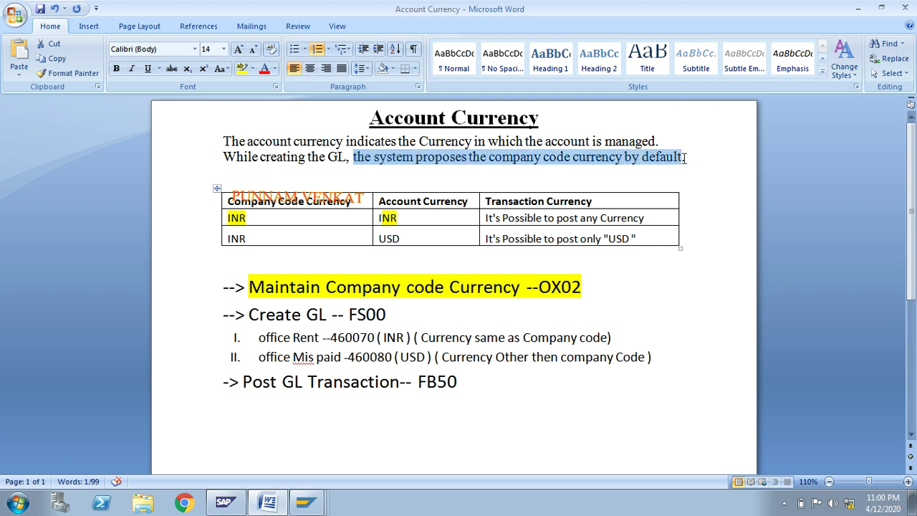
- Add "( INR )" at the end of the "Maintain Company code Currency --OX02" line
click(600, 284)
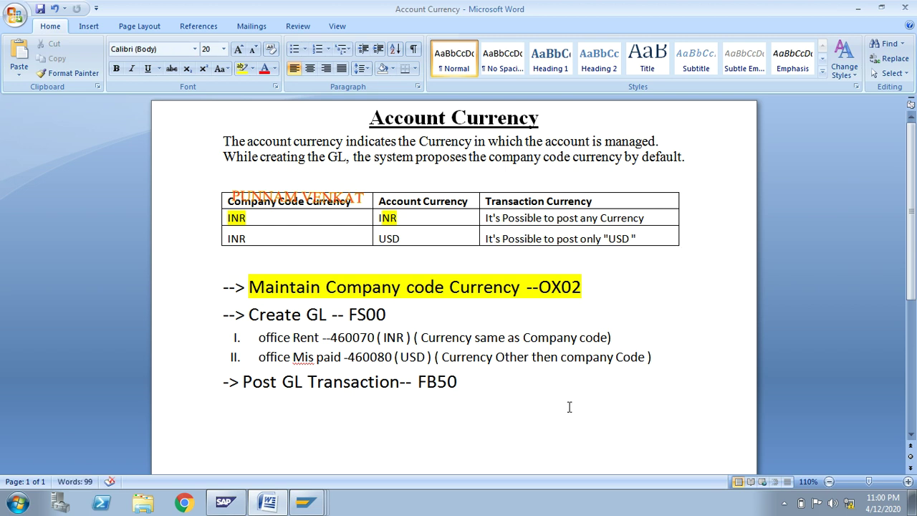
text(( In)
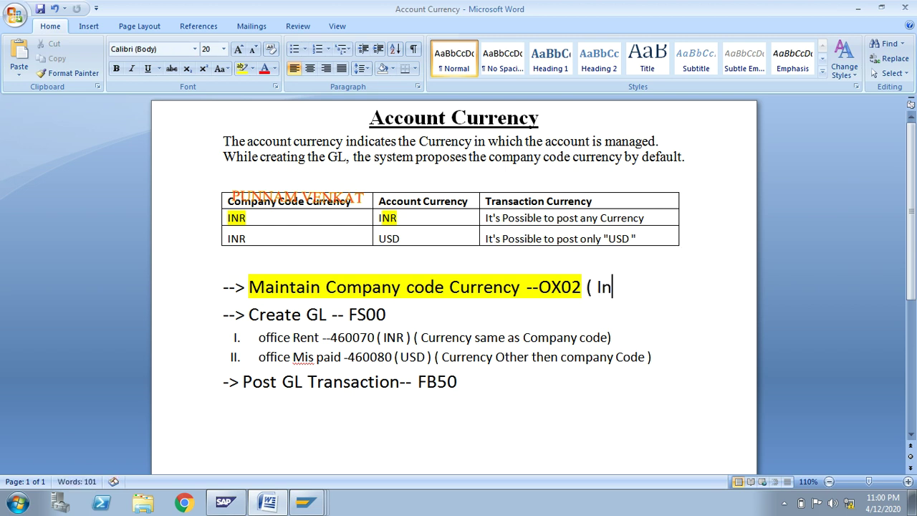
key(BackSpace)
text(NR ))
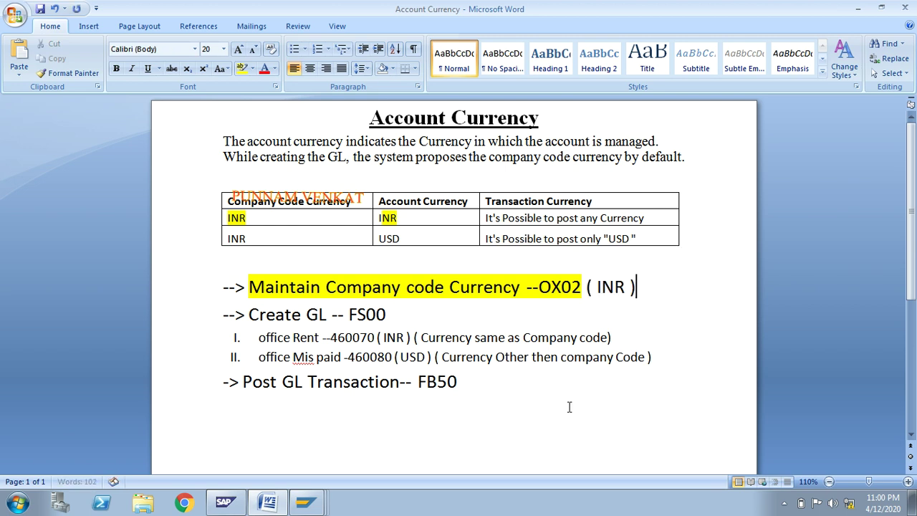
- Compare the account currency in SAP with the company code and account currencies in the first row of the Word table
key(alt+Tab)
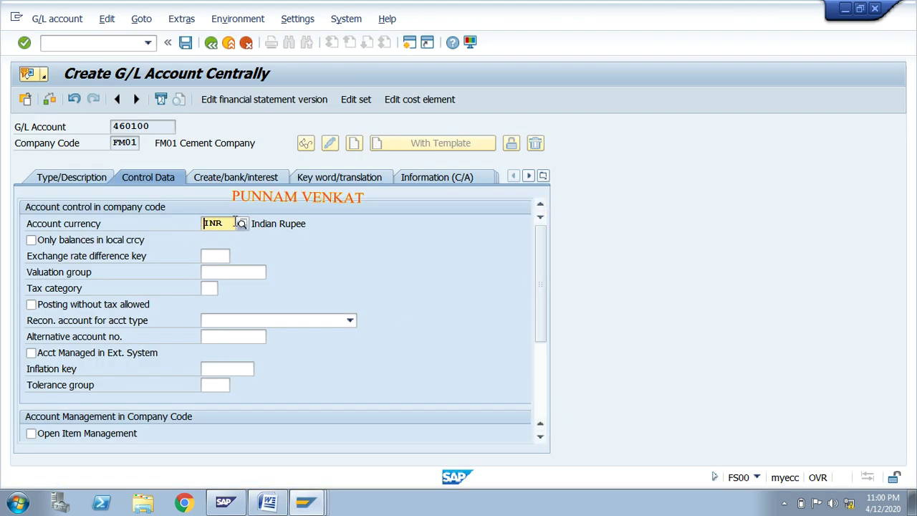
drag(223, 223, 207, 225)
click(202, 226)
drag(224, 223, 205, 223)
click(203, 224)
key(alt+Tab)
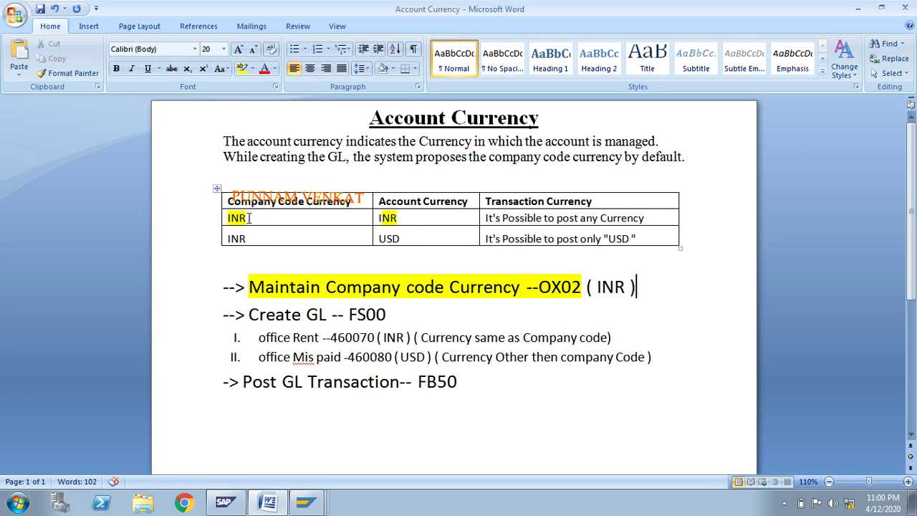
drag(400, 218, 380, 218)
click(259, 217)
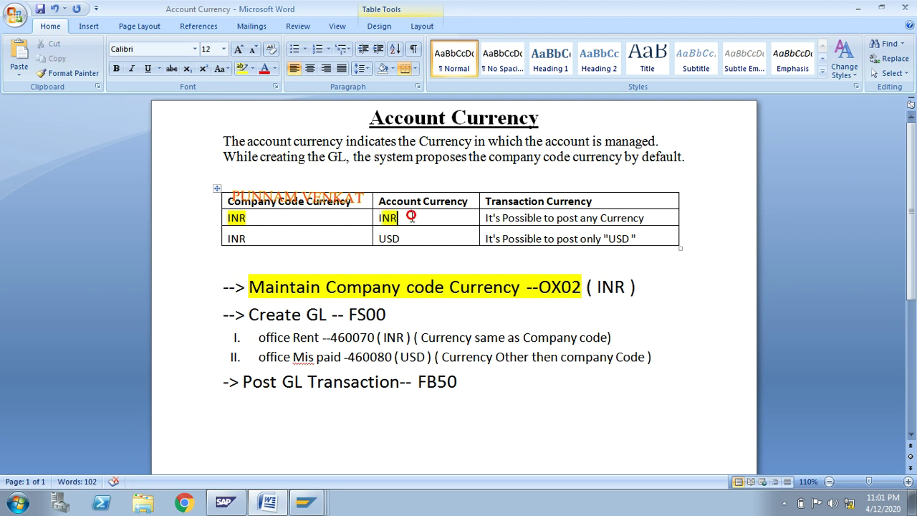
- Return to SAP and set the sort key to 001 in the new account's control data
key(alt+Tab)
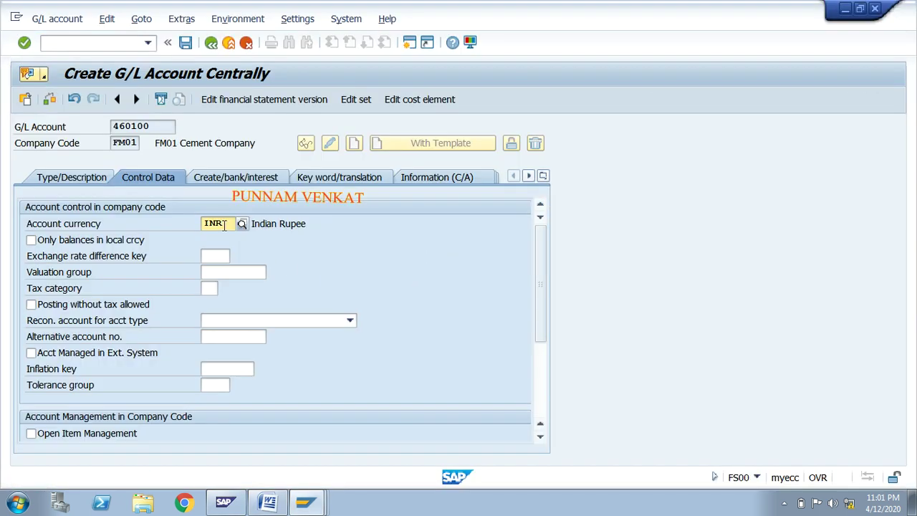
scroll(313, 303, down, 2)
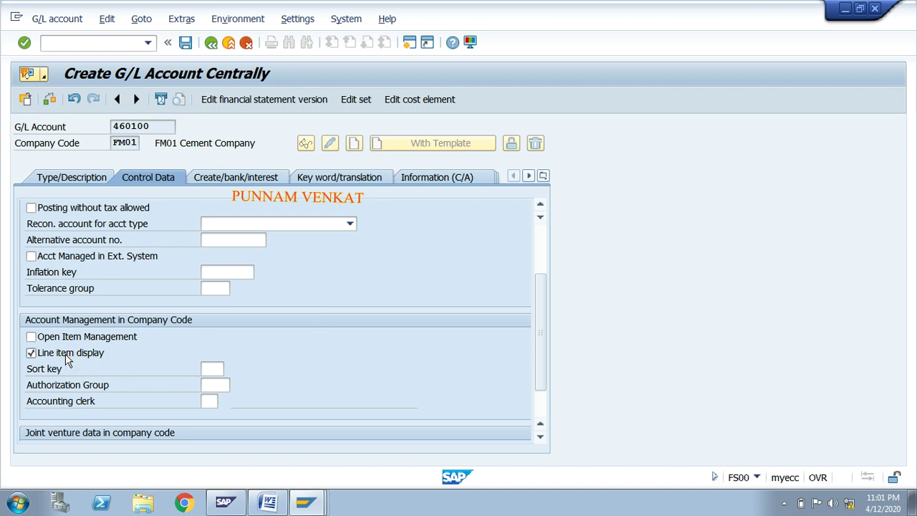
click(213, 370)
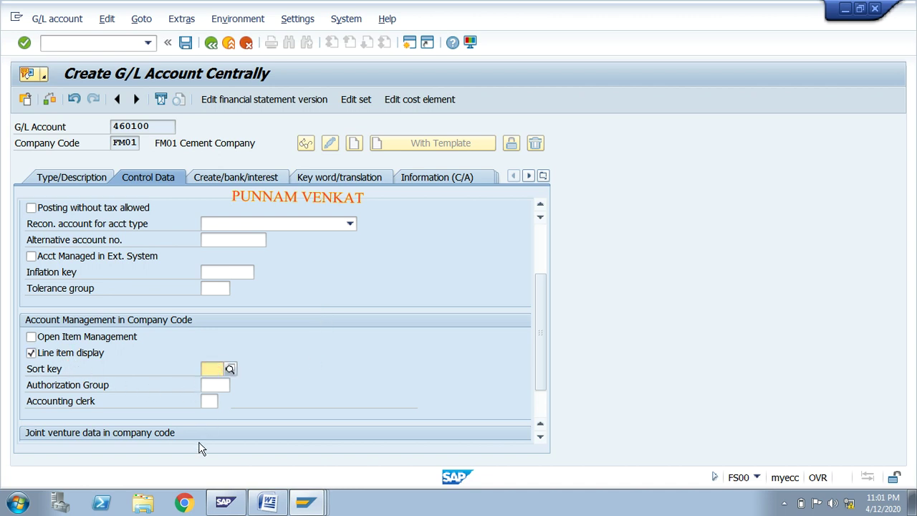
text(001)
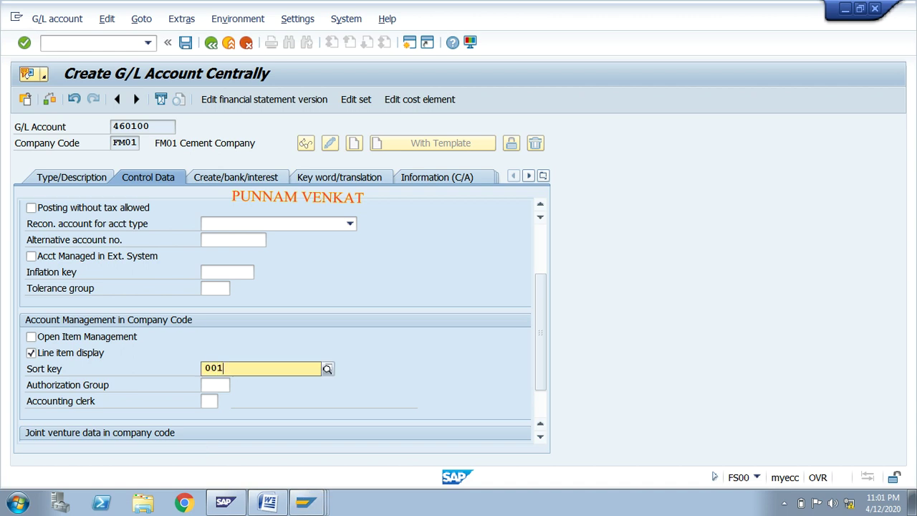
click(219, 400)
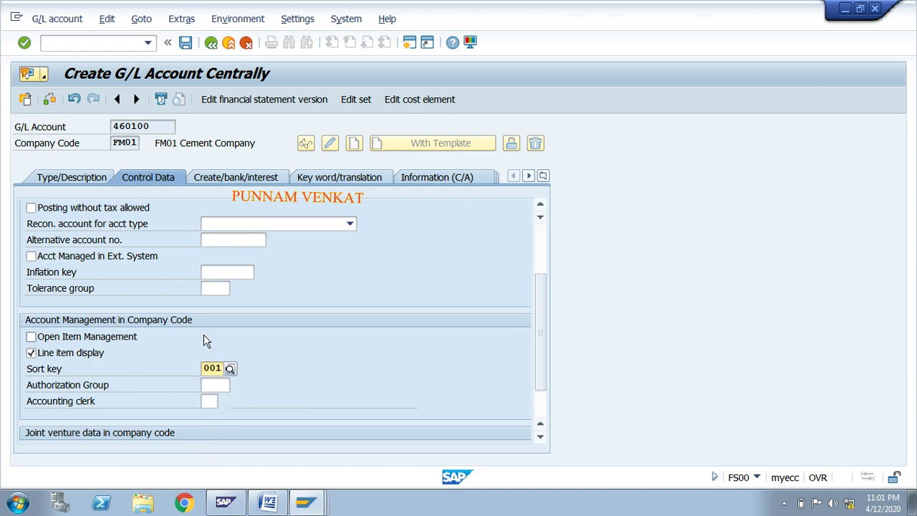
- Set the new account's field status group to G001 and save the G/L account
click(218, 179)
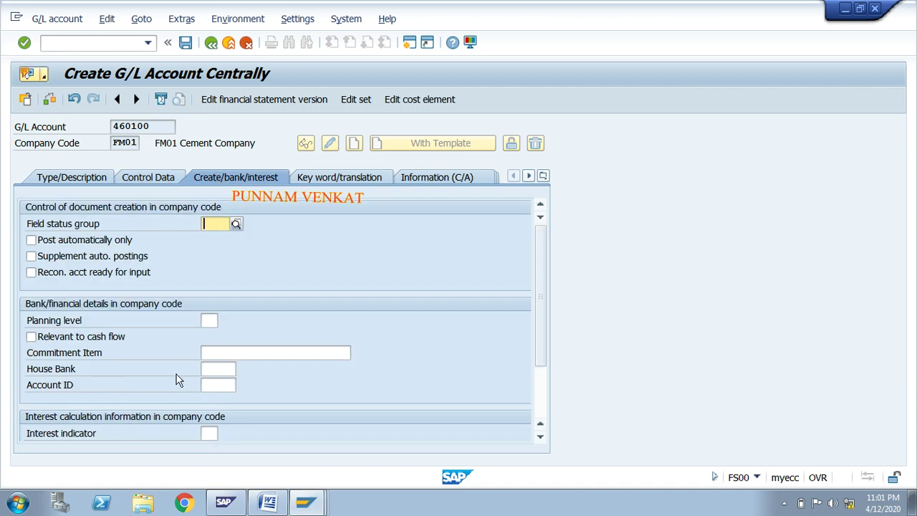
text(G)
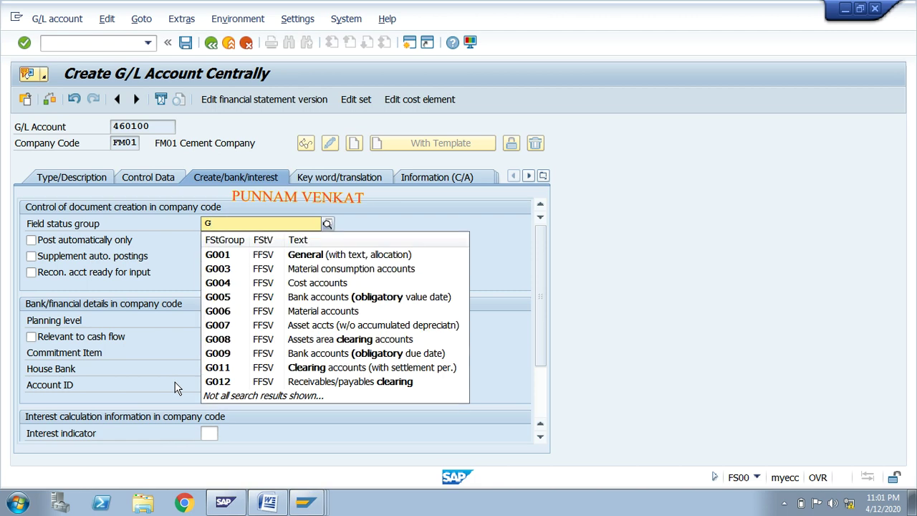
text(001)
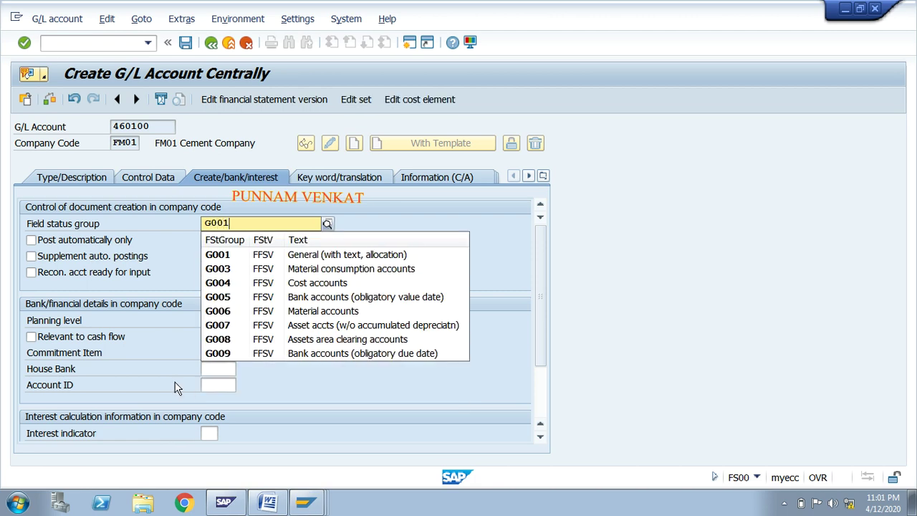
key(Return)
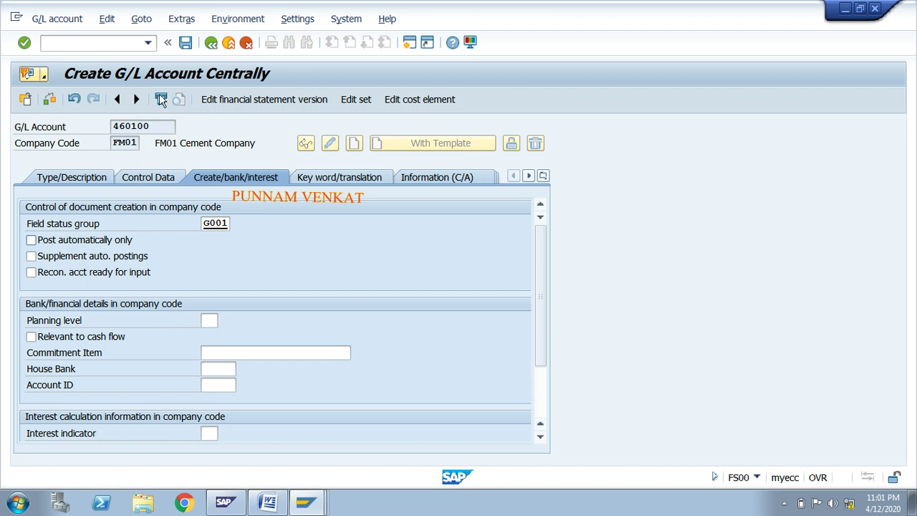
click(187, 46)
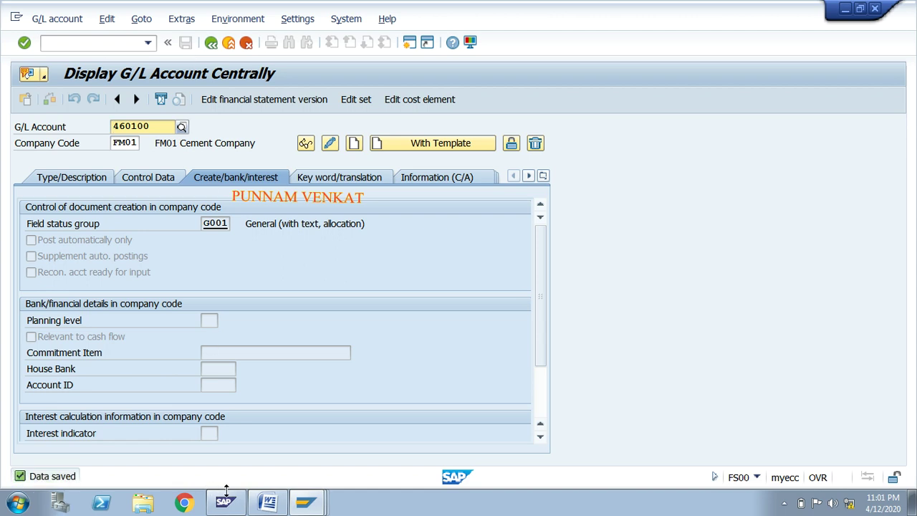
- Switch to the Word document and change the office Rent G/L number to 460100
click(267, 502)
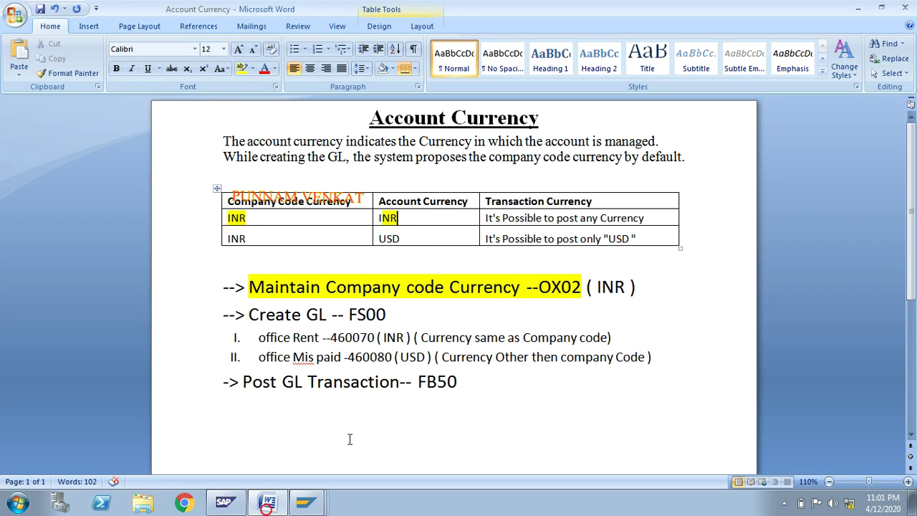
click(376, 341)
key(BackSpace)
key(BackSpace)
key(BackSpace)
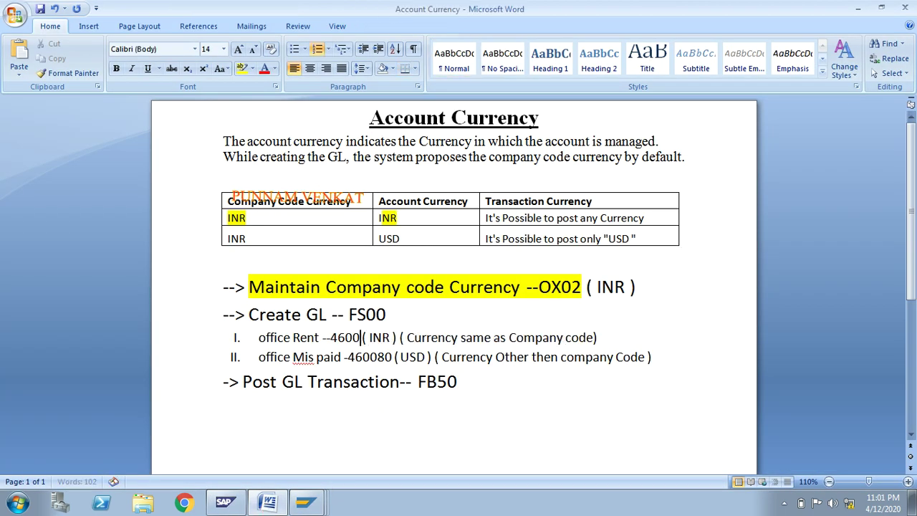
text(100)
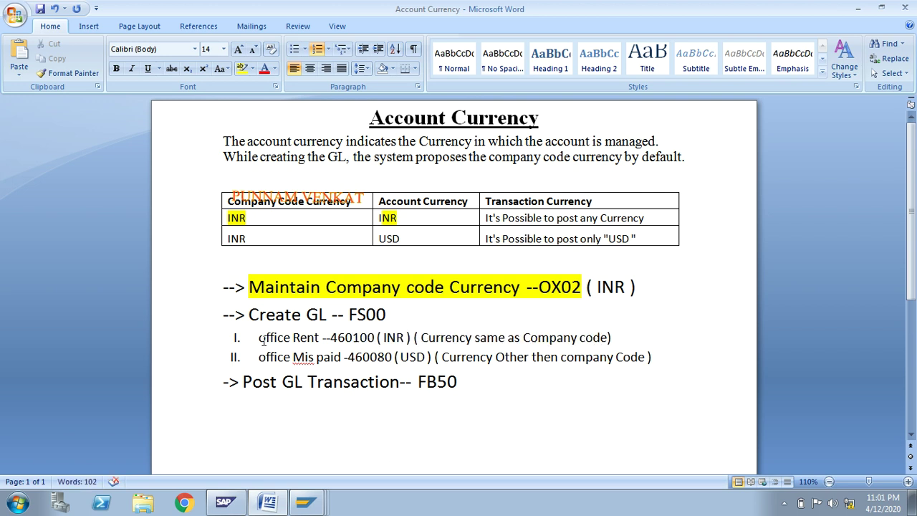
- Compare the office Rent line and its currency with the table's company code currency and the office Mis paid line
drag(260, 338, 317, 337)
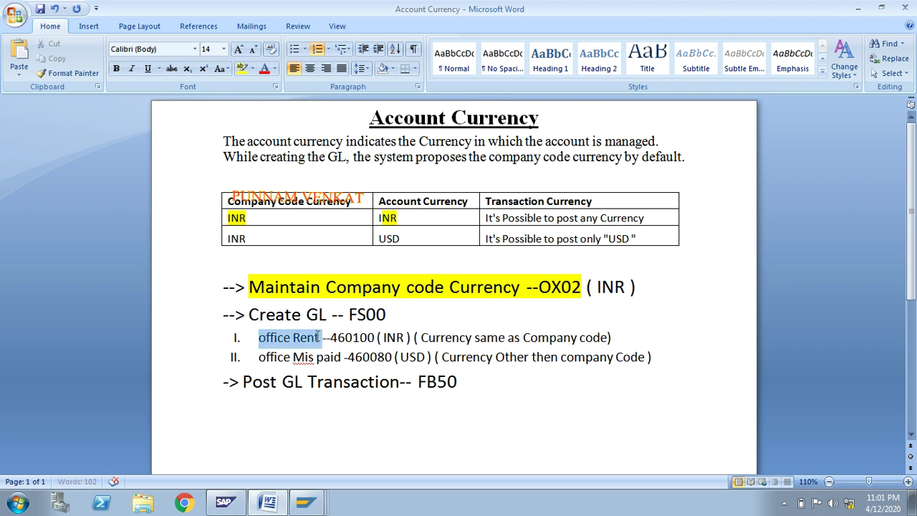
double_click(260, 215)
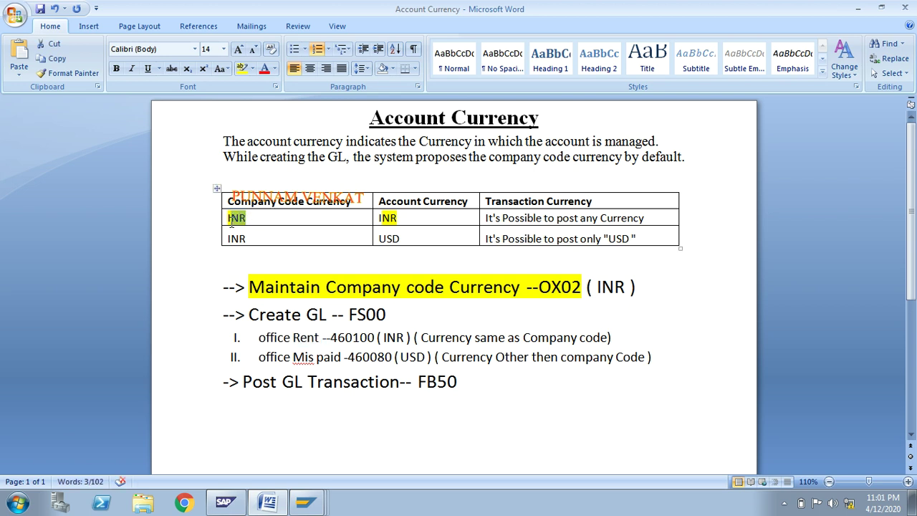
drag(260, 337, 318, 339)
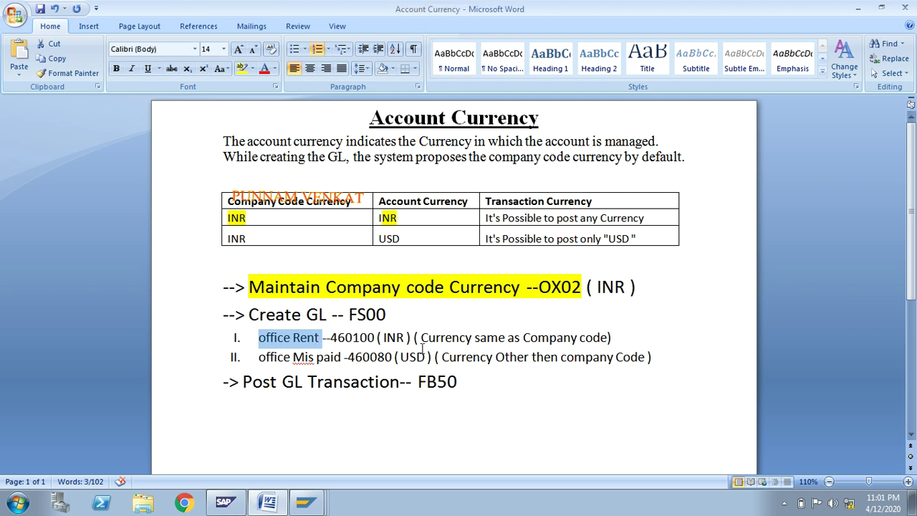
drag(409, 339, 385, 338)
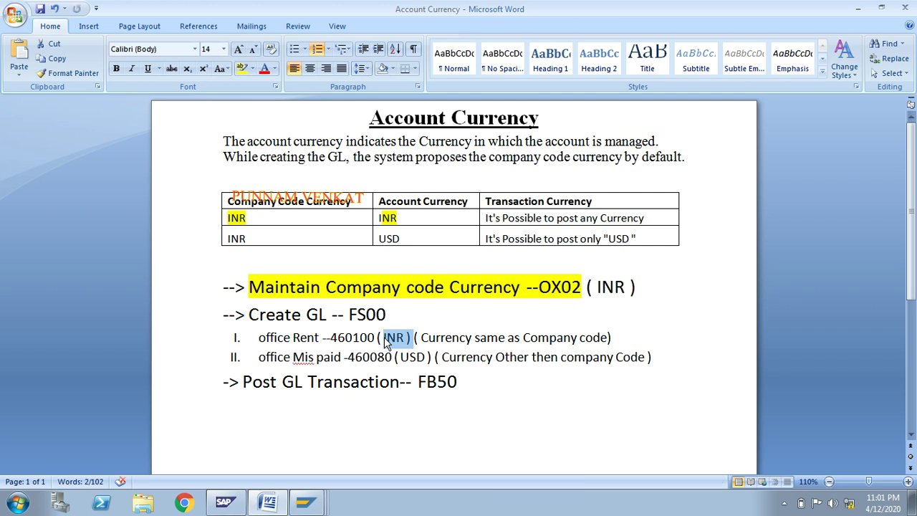
click(264, 357)
drag(264, 357, 326, 357)
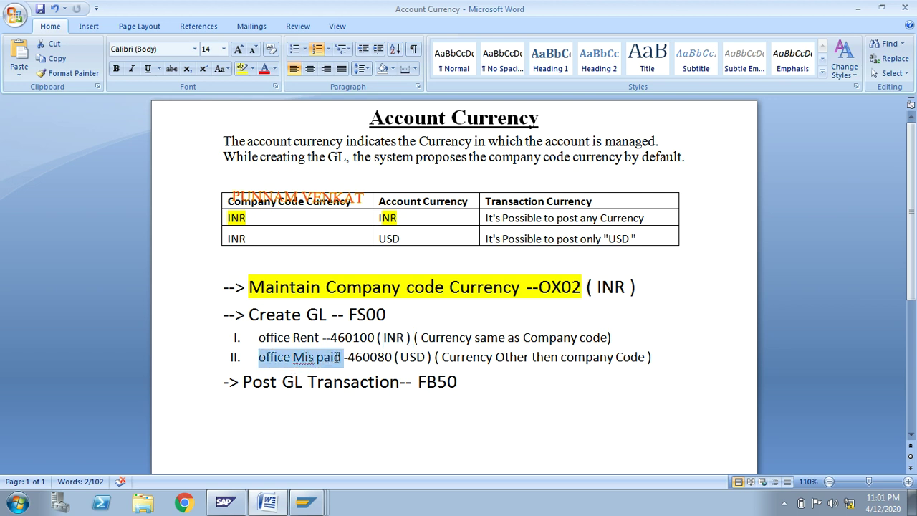
- Change the G/L number on the office Mis paid line to 460200
click(391, 362)
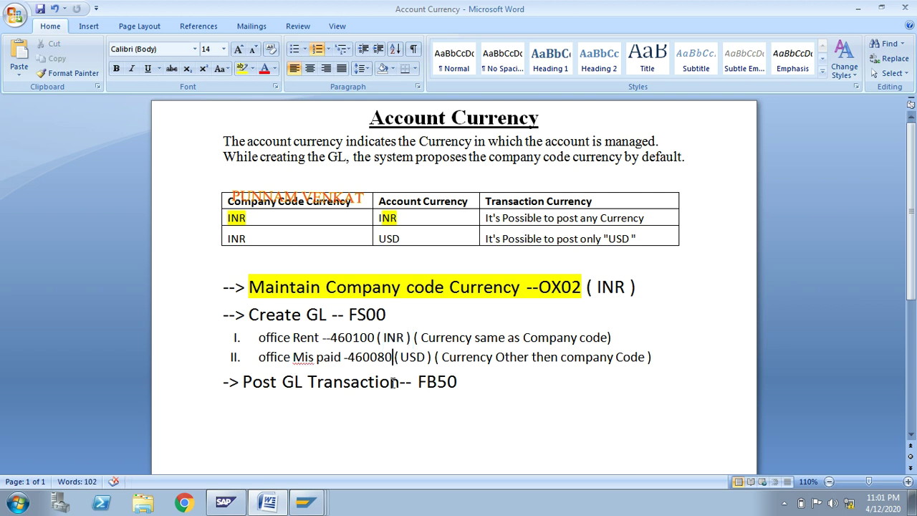
key(BackSpace)
key(BackSpace)
key(BackSpace)
text(200)
drag(348, 362, 392, 361)
- Return to SAP, clear the company code and replace the G/L account with 460200
key(alt+Tab)
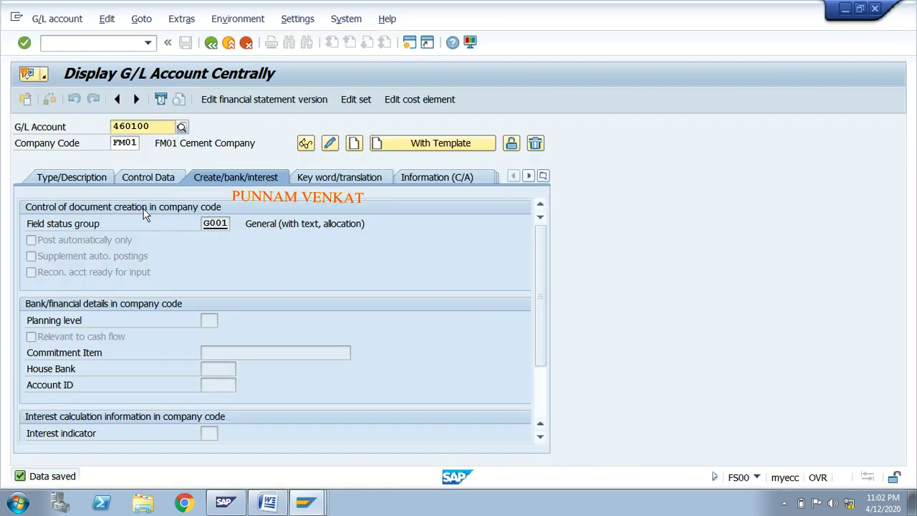
drag(161, 128, 91, 141)
click(92, 141)
drag(155, 126, 113, 126)
double_click(125, 143)
key(Delete)
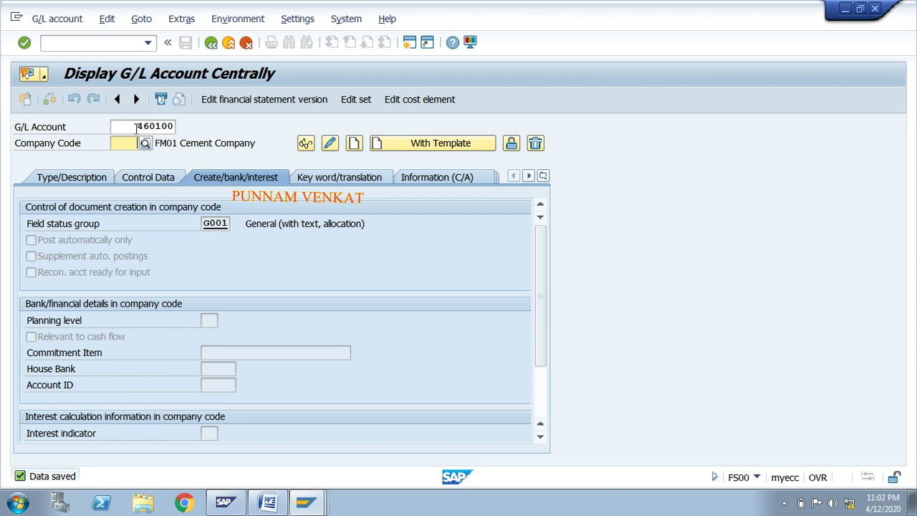
double_click(178, 124)
key(Delete)
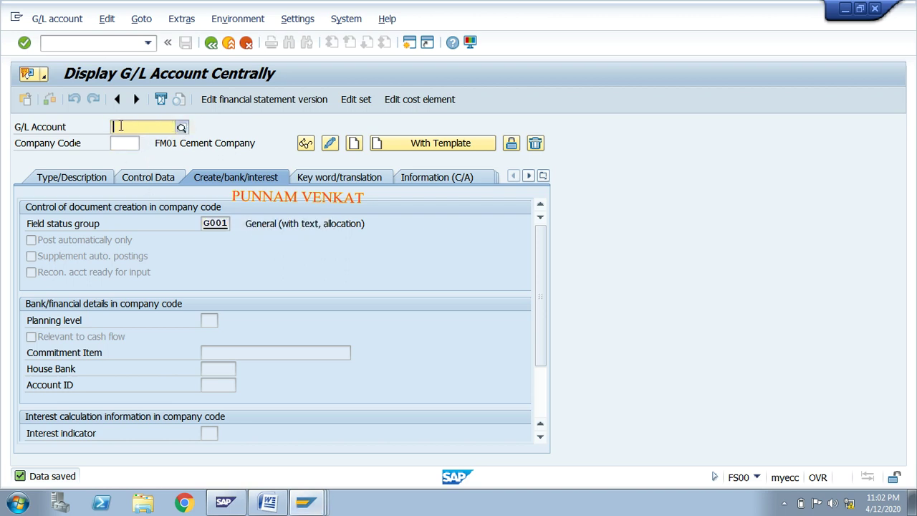
text(46)
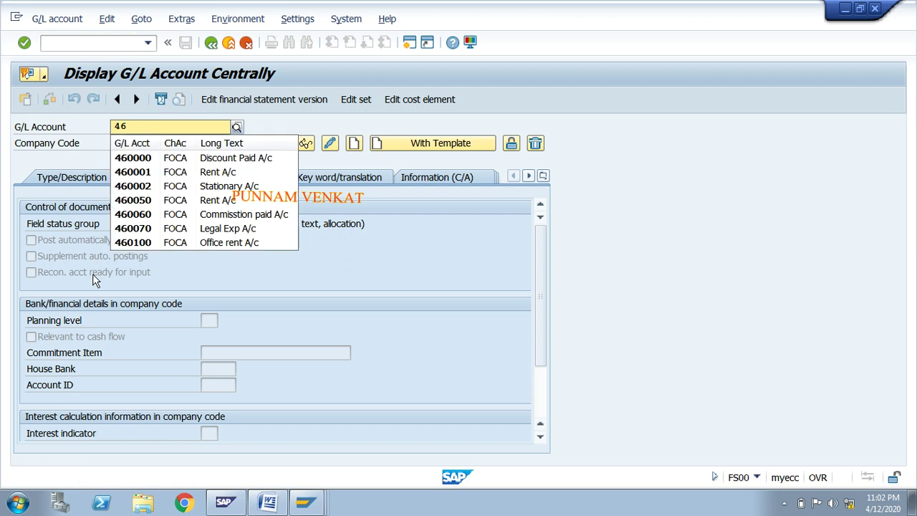
text(0200)
key(Return)
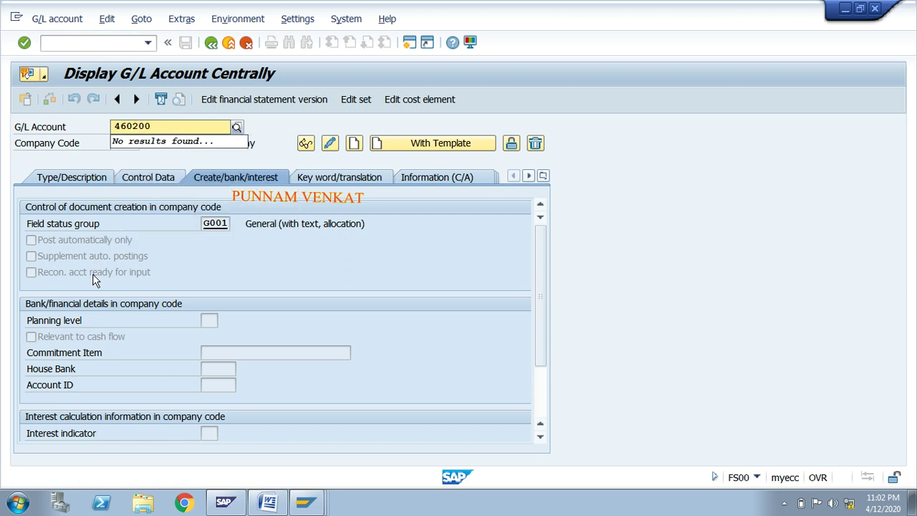
- Enter company code FM01 and start creating the G/L account
text(FM)
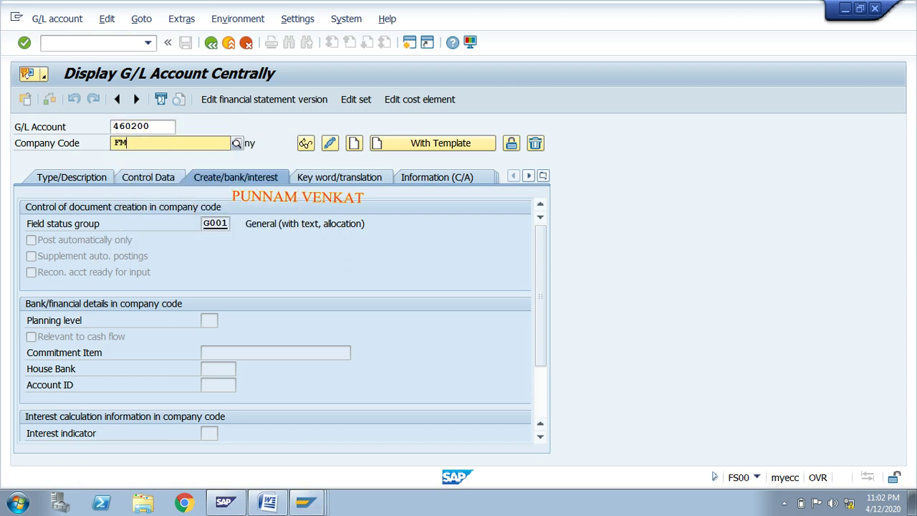
key(BackSpace)
key(BackSpace)
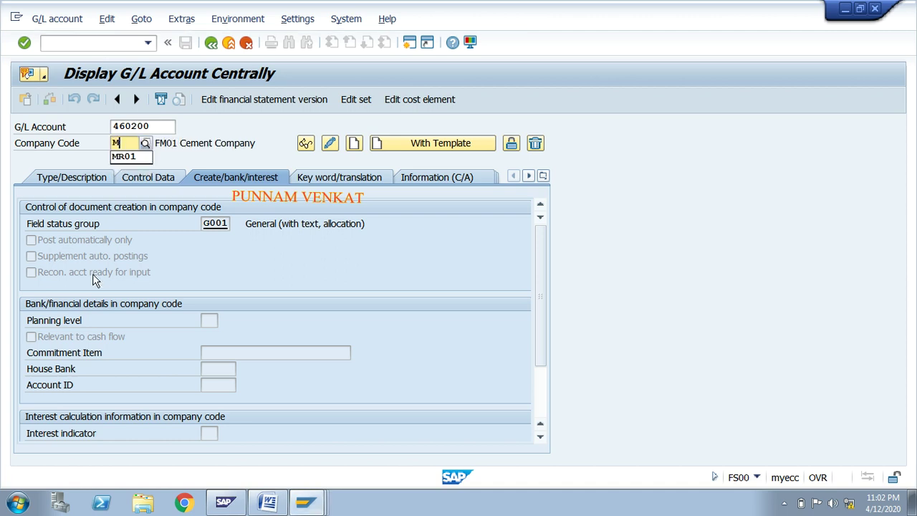
text(FM01)
key(Return)
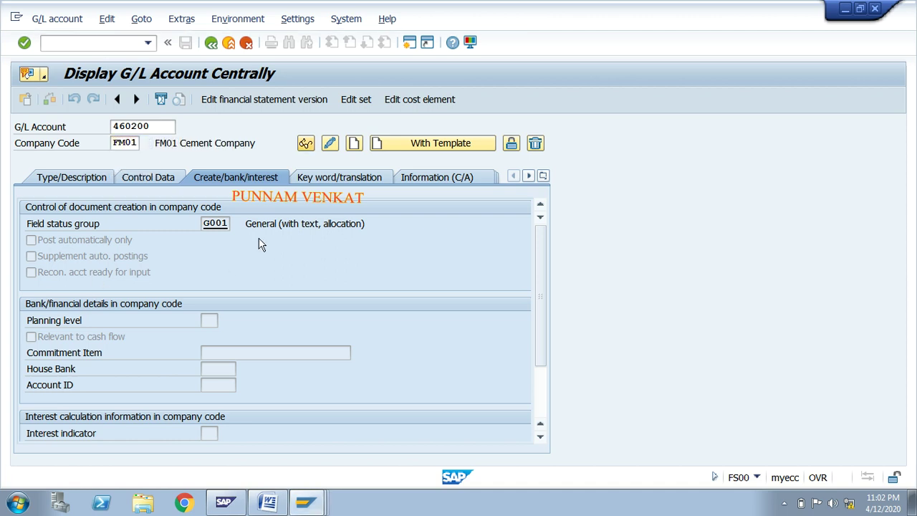
click(353, 143)
- Assign the new account to the account group OTEX Other Indirect Expenses
click(69, 179)
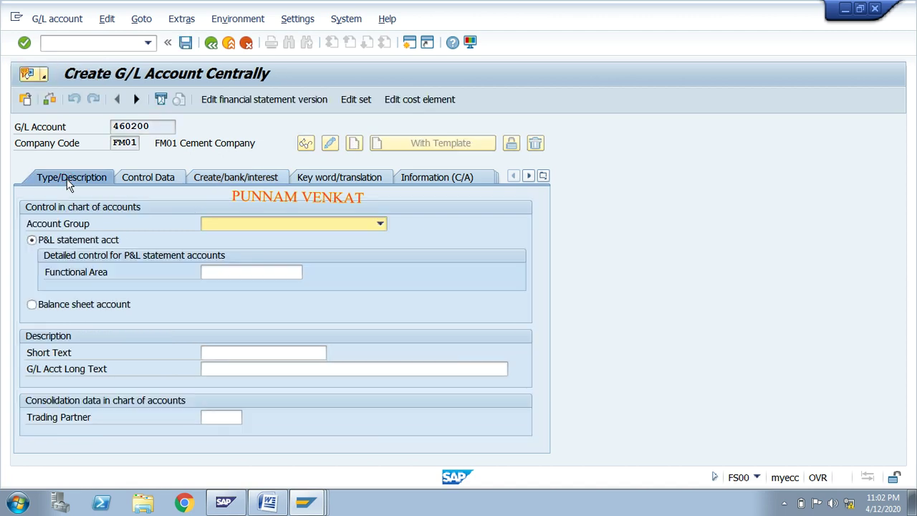
click(208, 224)
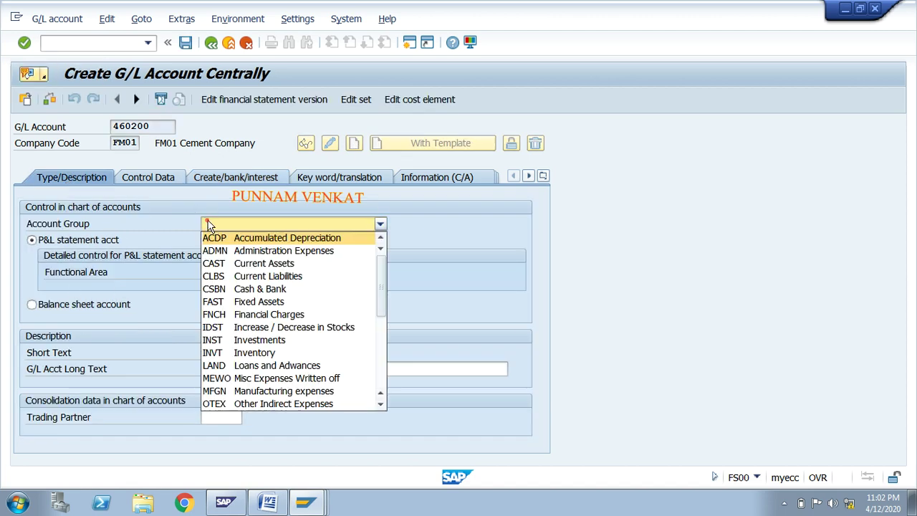
click(287, 403)
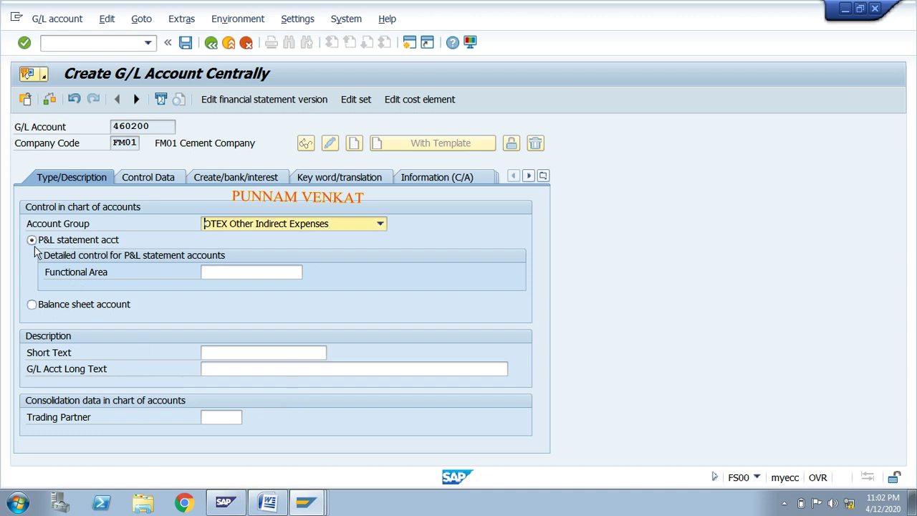
- Enter "Office mis paid A/c" as the account's short text and long text
click(235, 355)
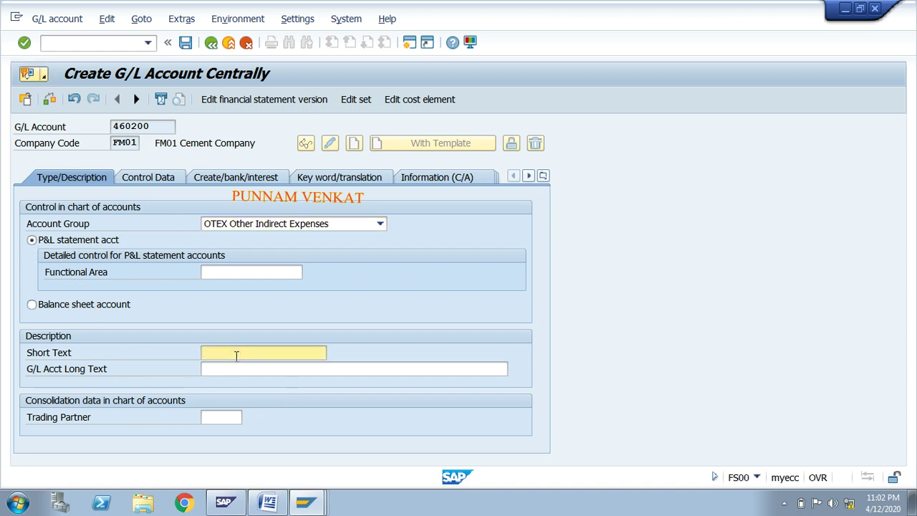
text(O)
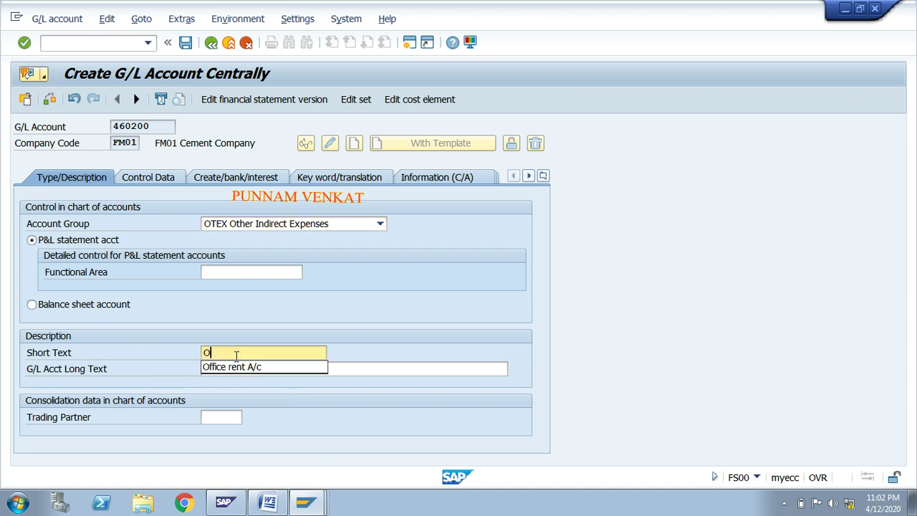
text(ffice mis)
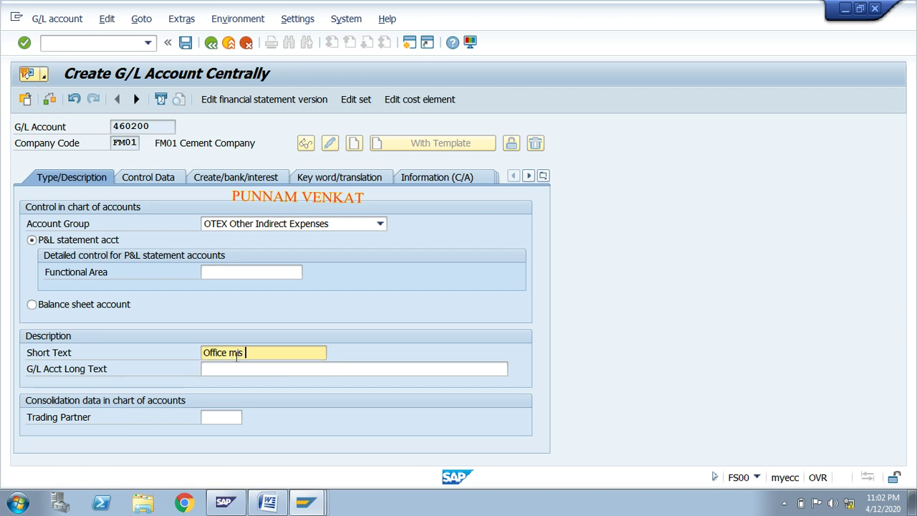
text( paid A/c)
key(Tab)
text(Office mis paid A/c)
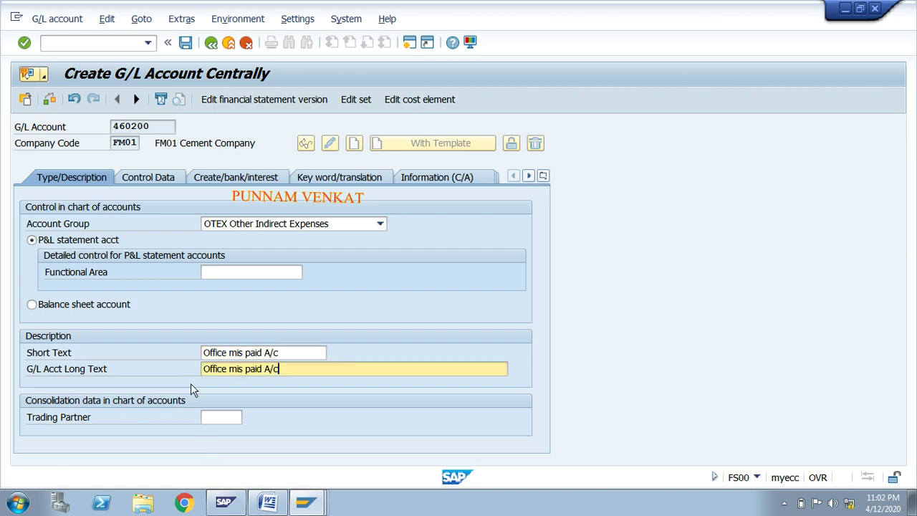
- Change the account currency to USD in the new account's control data
click(145, 181)
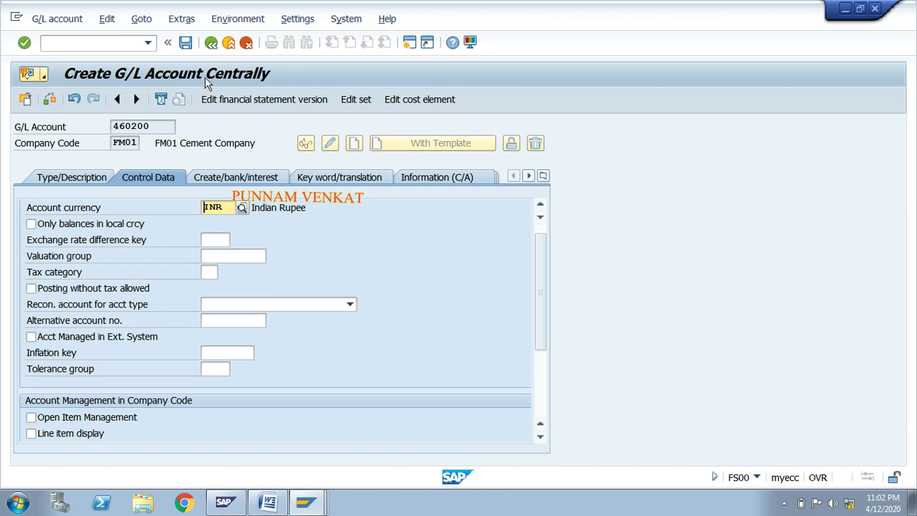
double_click(222, 207)
key(Delete)
text(us)
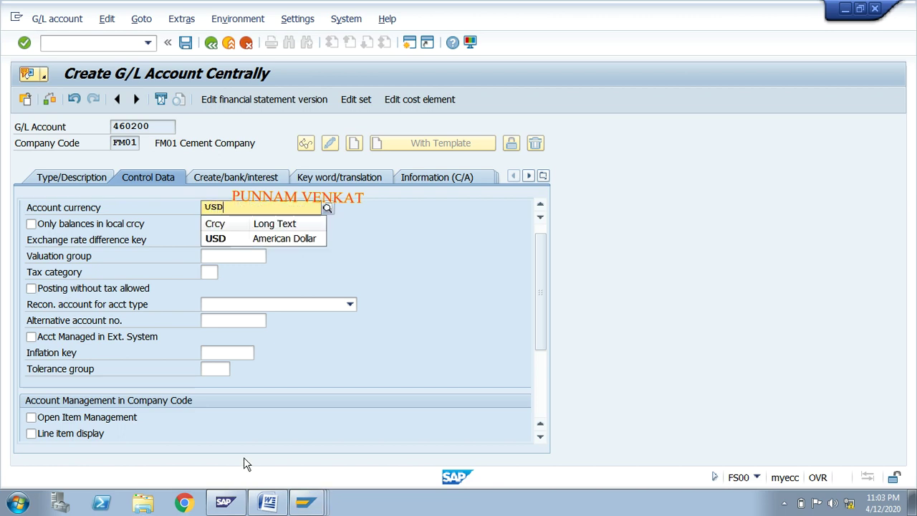
click(221, 239)
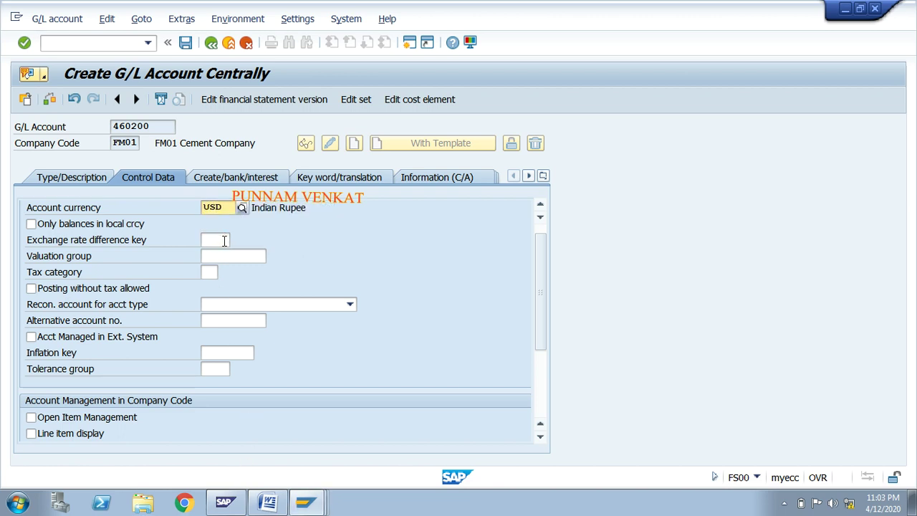
- Enable line item display and set the sort key to 001 for the account
click(62, 436)
scroll(168, 427, down, 3)
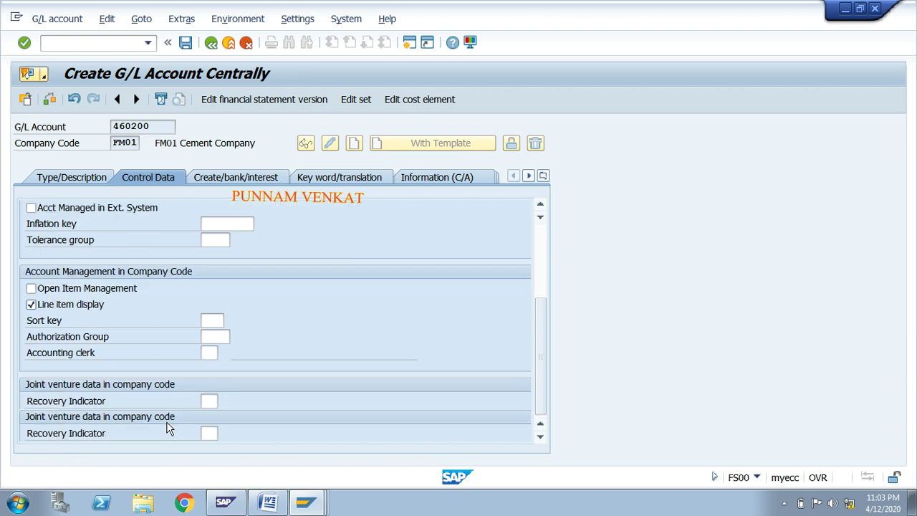
click(208, 321)
text(001)
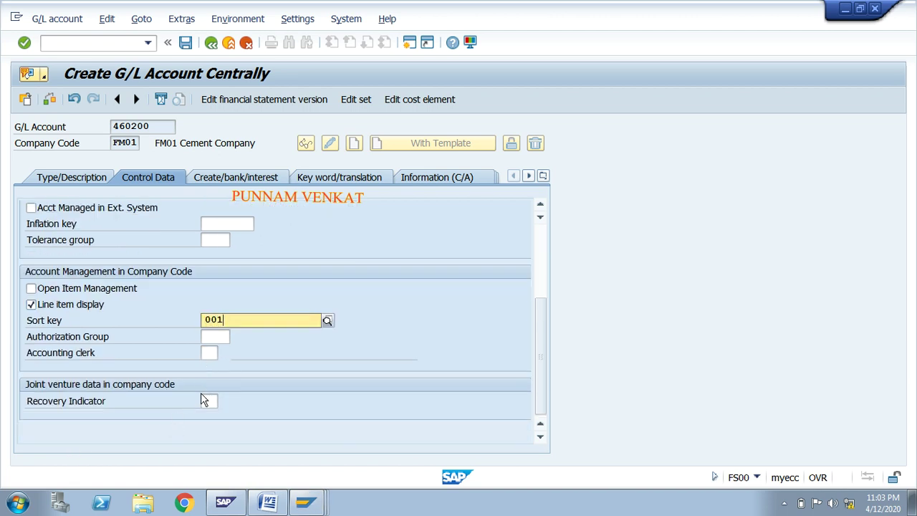
click(212, 350)
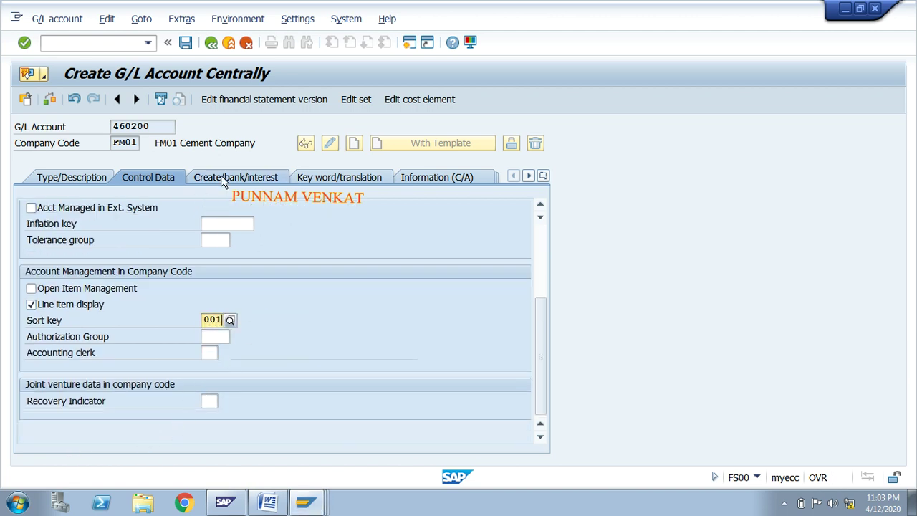
- Assign field status group G001 to the USD account for company code FM01 and save the new G/L account
click(221, 179)
text(G0)
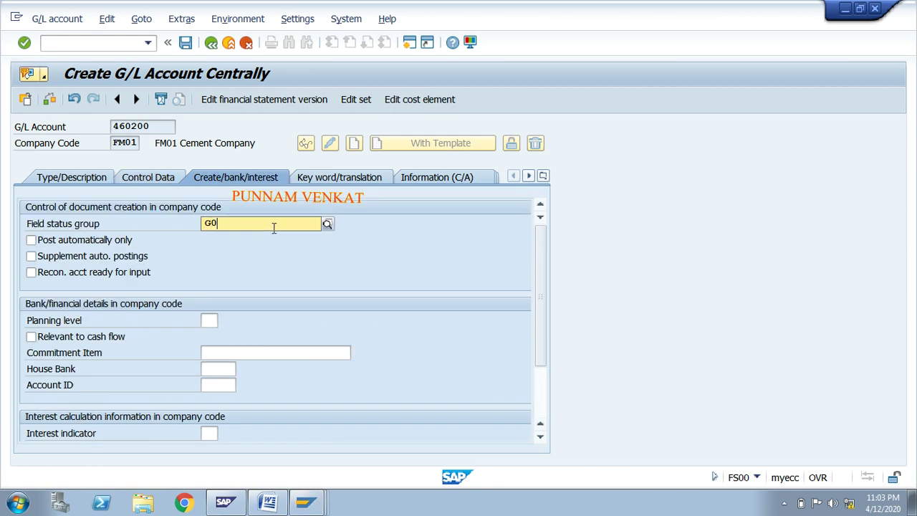
text(01)
click(246, 252)
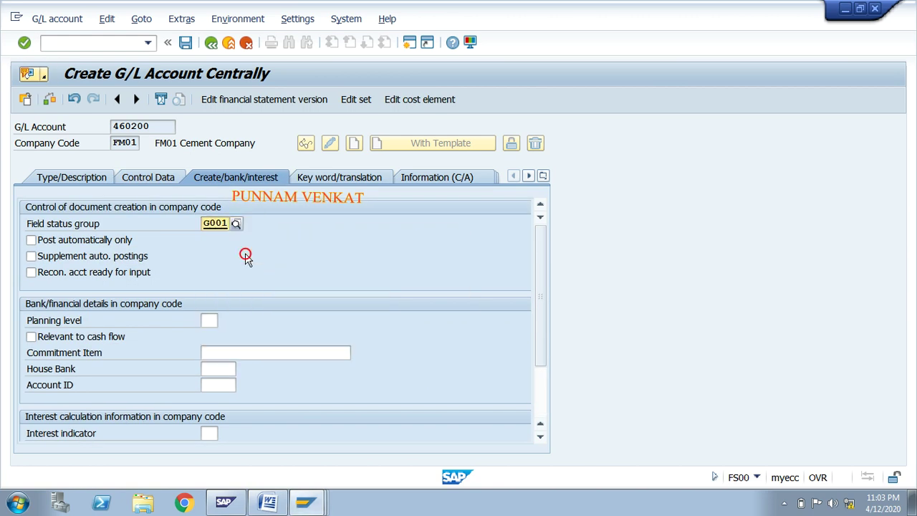
click(185, 43)
- Check the account currency in the saved account's control data
click(146, 182)
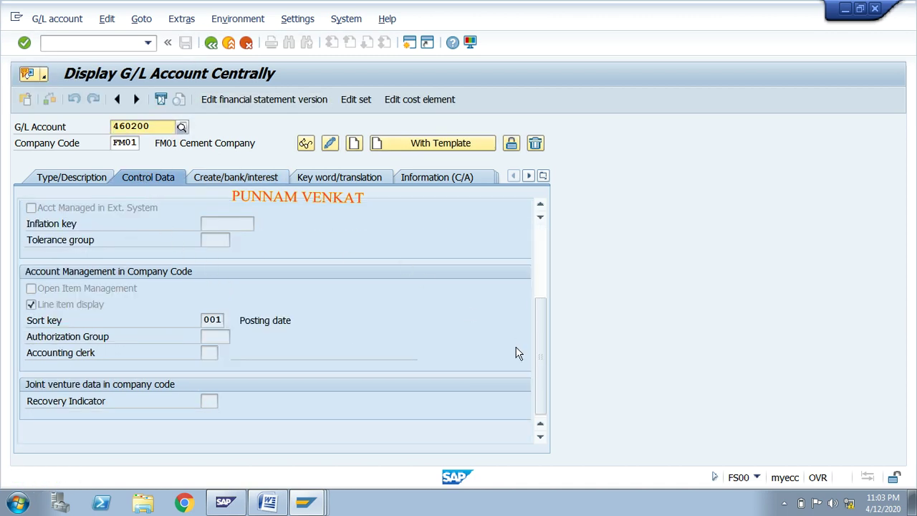
drag(538, 351, 557, 253)
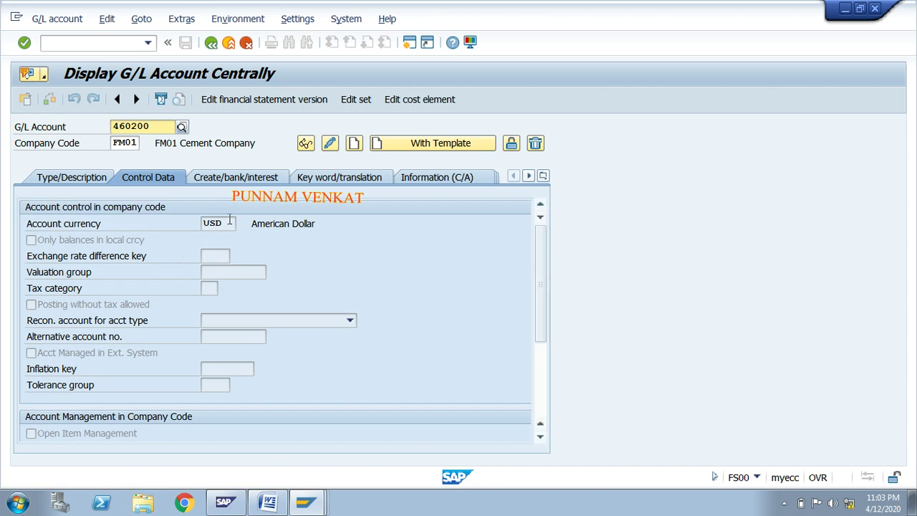
click(205, 224)
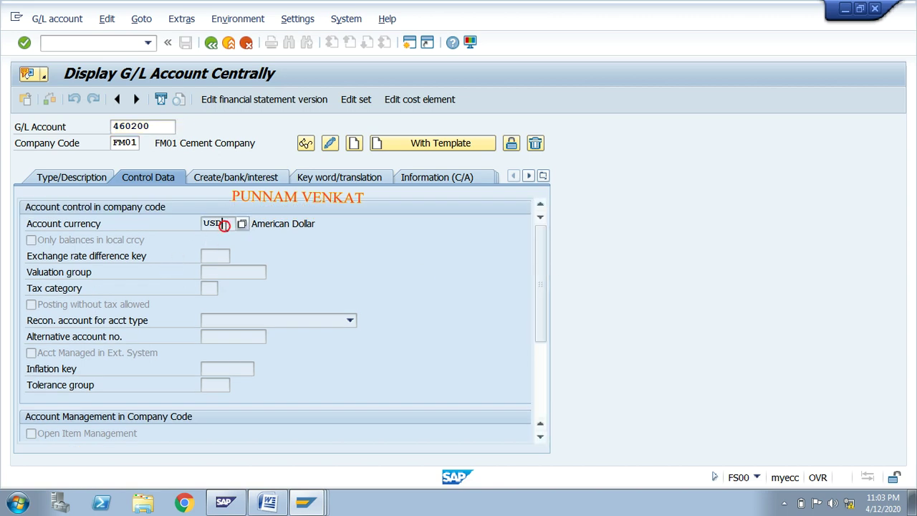
- Switch to the Word notes and review the line on the Office Mis paid account and its differing currency
key(alt+Tab)
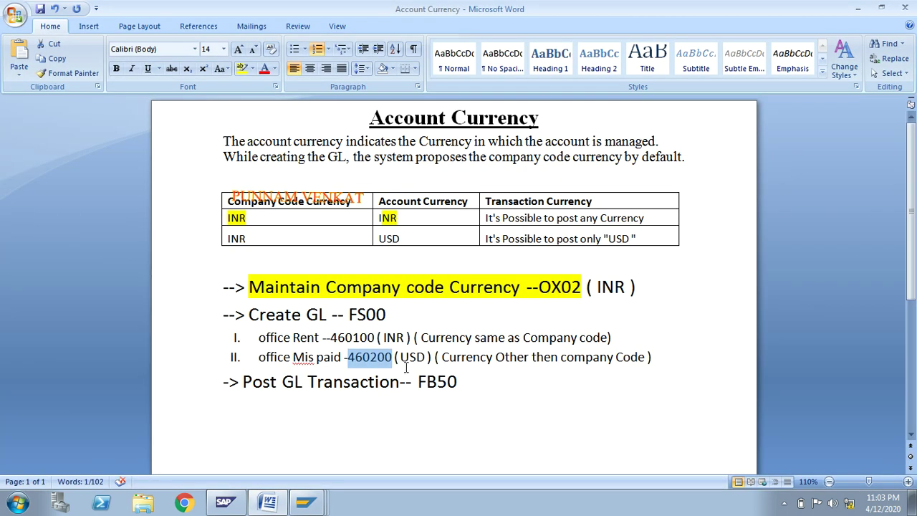
drag(429, 357, 634, 364)
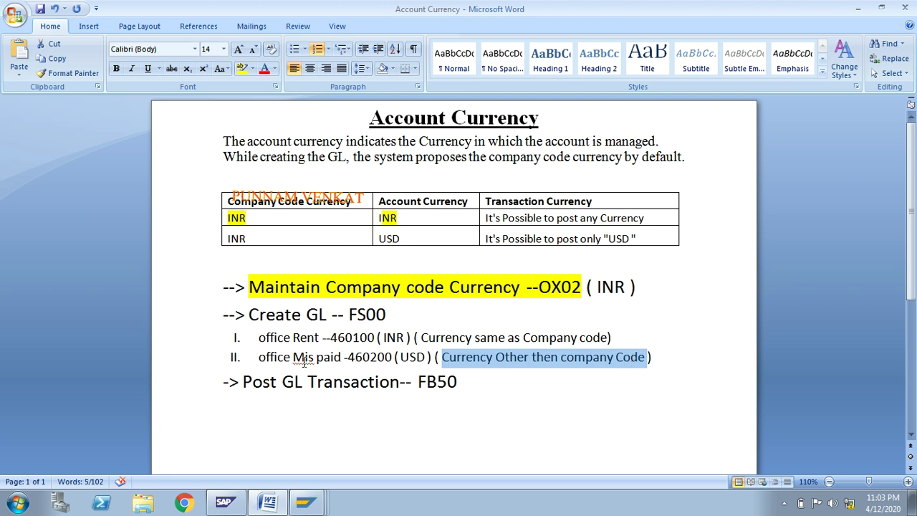
drag(261, 359, 339, 361)
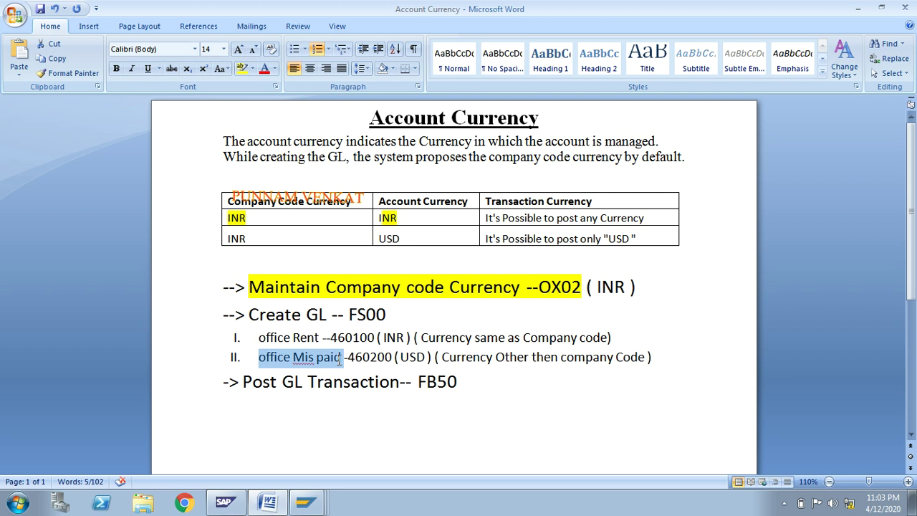
click(517, 382)
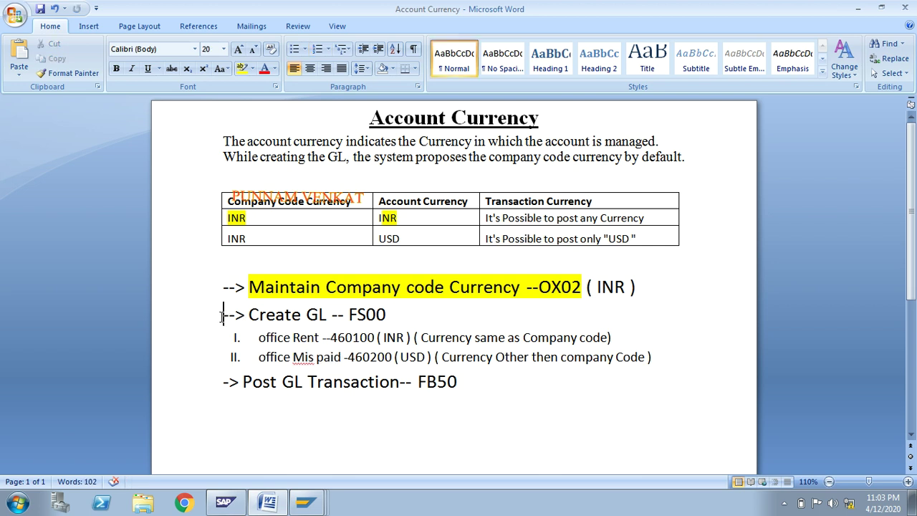
- Highlight the "--> Create GL -- FS00" line in yellow in the Word notes
drag(222, 315, 398, 319)
click(242, 69)
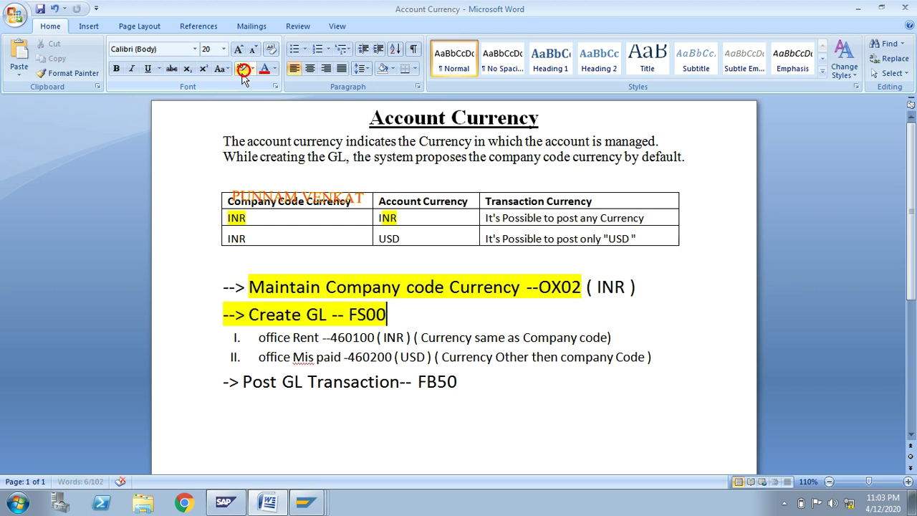
click(423, 315)
- Review the notes on posting G/L transactions with FB50 for the Office Rent and Office Mis paid accounts
drag(471, 386, 242, 385)
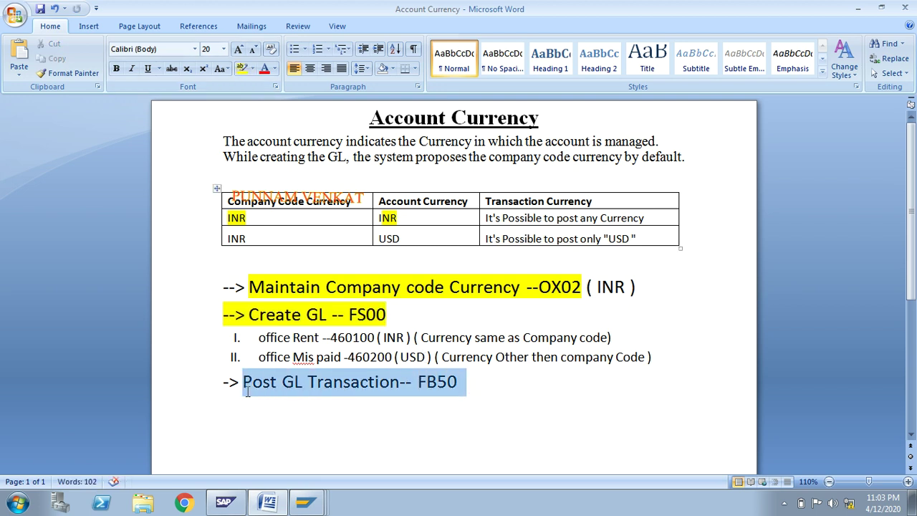
click(246, 388)
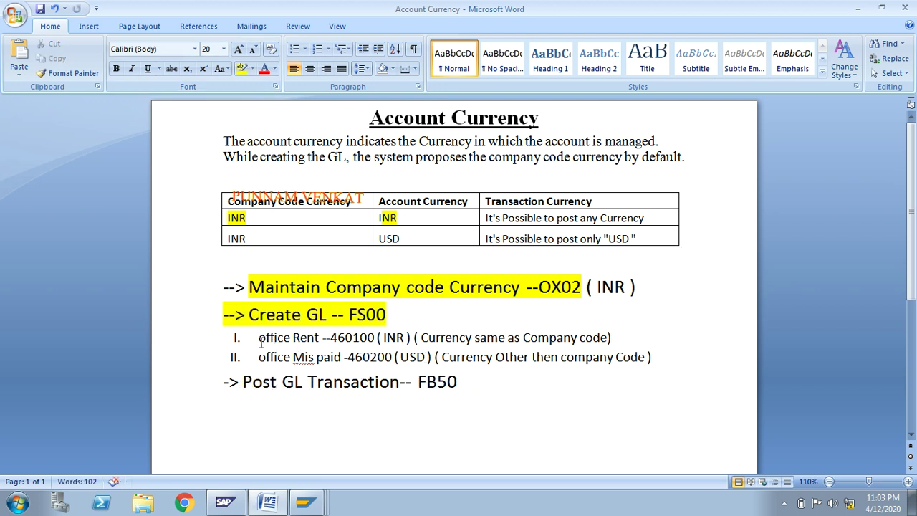
drag(260, 338, 320, 338)
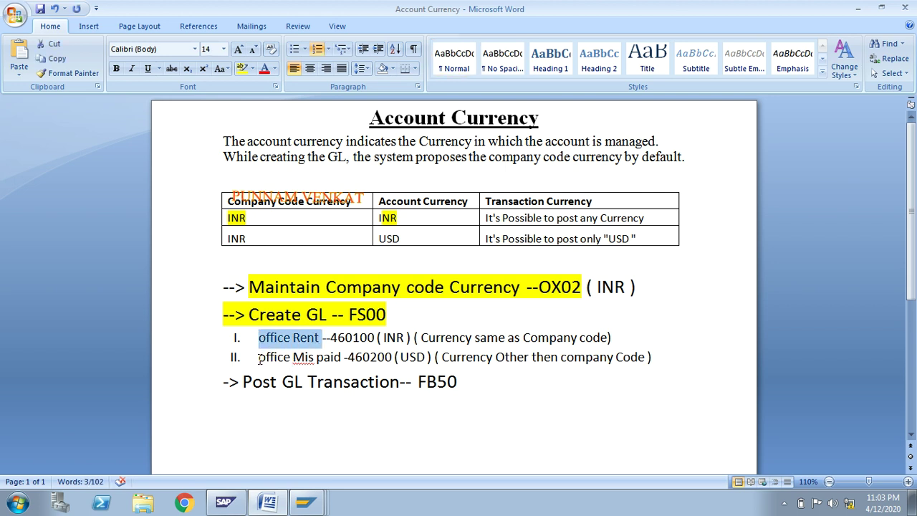
drag(259, 358, 339, 358)
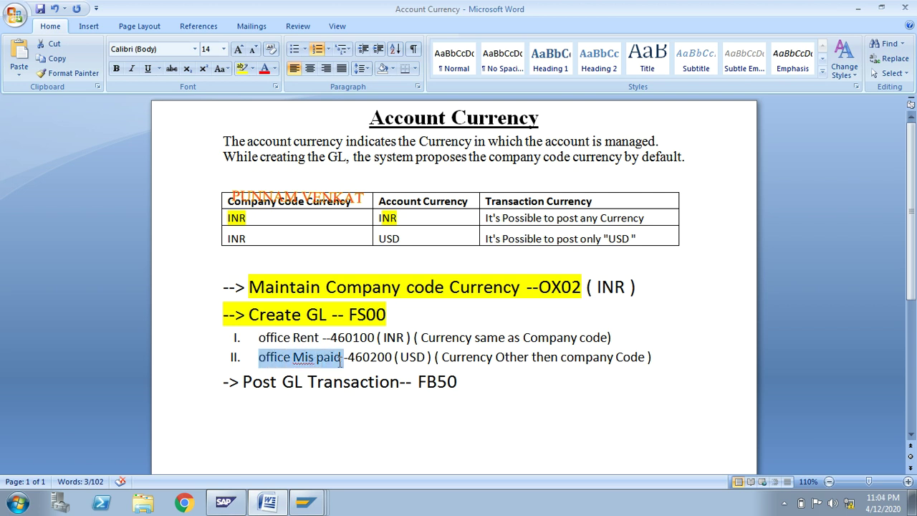
drag(470, 382, 244, 382)
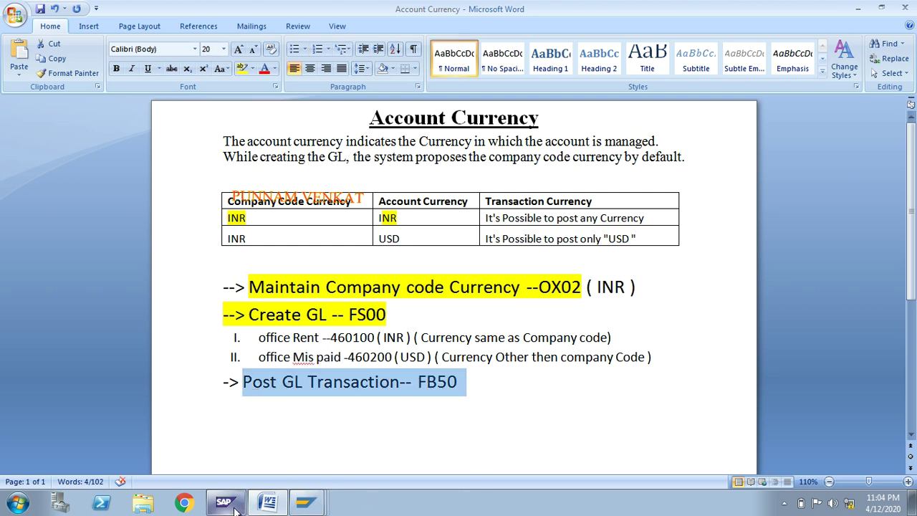
- Switch back to SAP and leave the G/L account display for the SAP Easy Access screen using /N
click(306, 504)
click(306, 504)
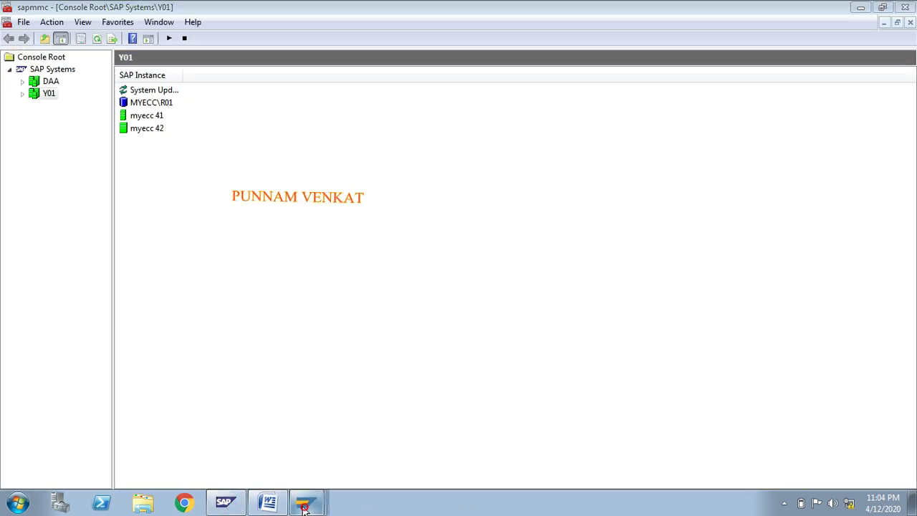
click(294, 476)
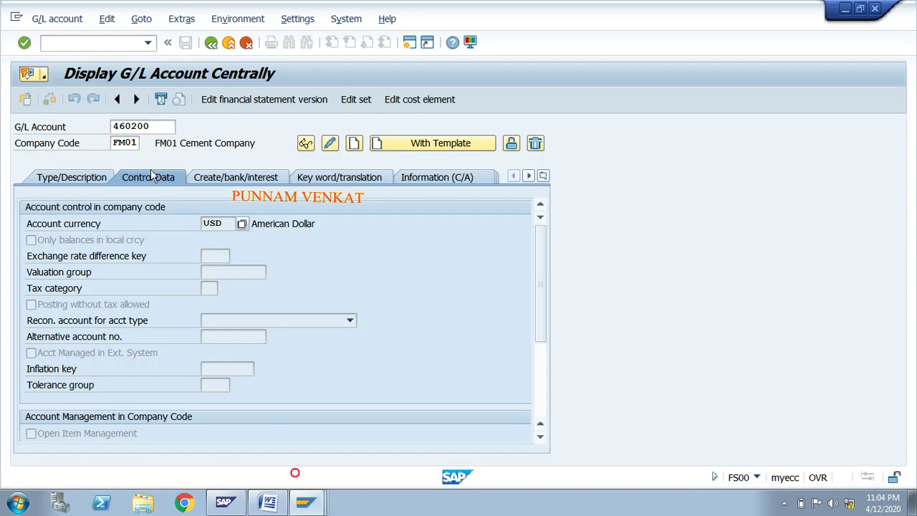
click(117, 42)
text(/n)
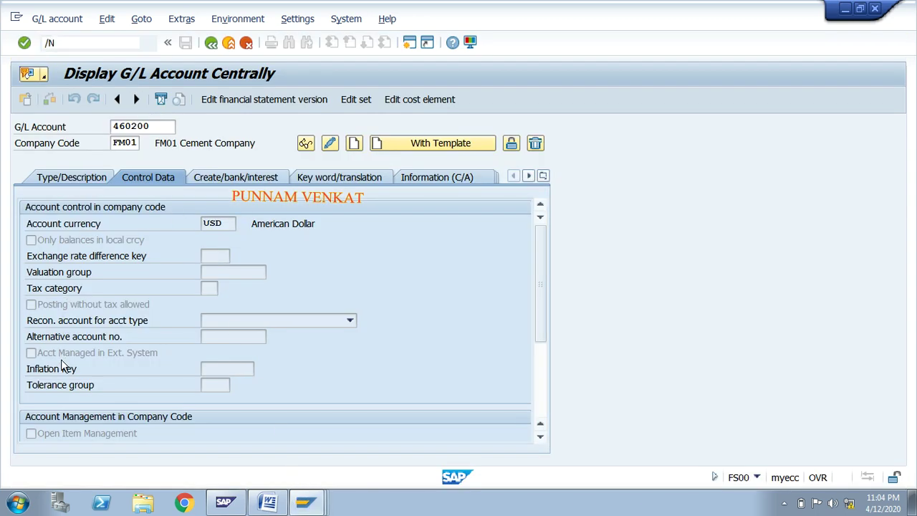
key(Return)
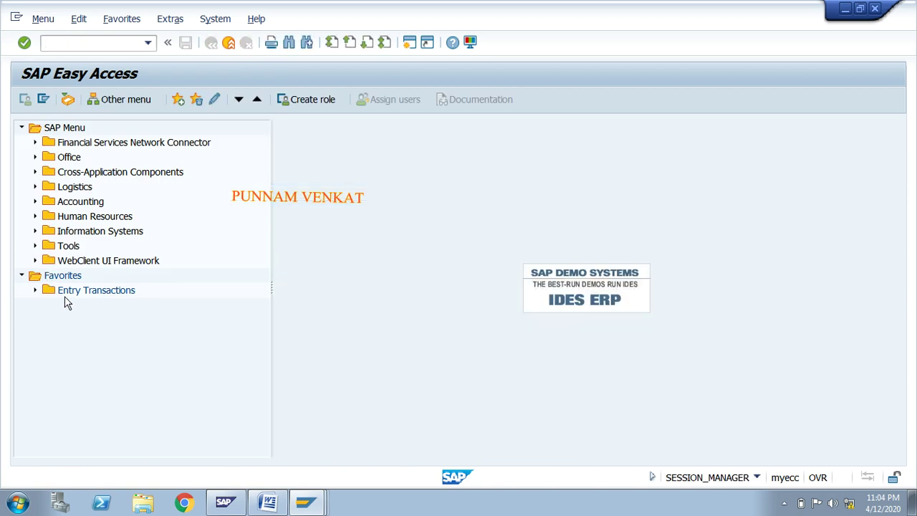
- Open transaction FB50, Enter G/L Account Document, from Document Entry under Accounting, Financial Accounting, General Ledger in the SAP menu tree
click(66, 129)
key(Down)
key(Down)
key(Down)
key(Down)
key(Down)
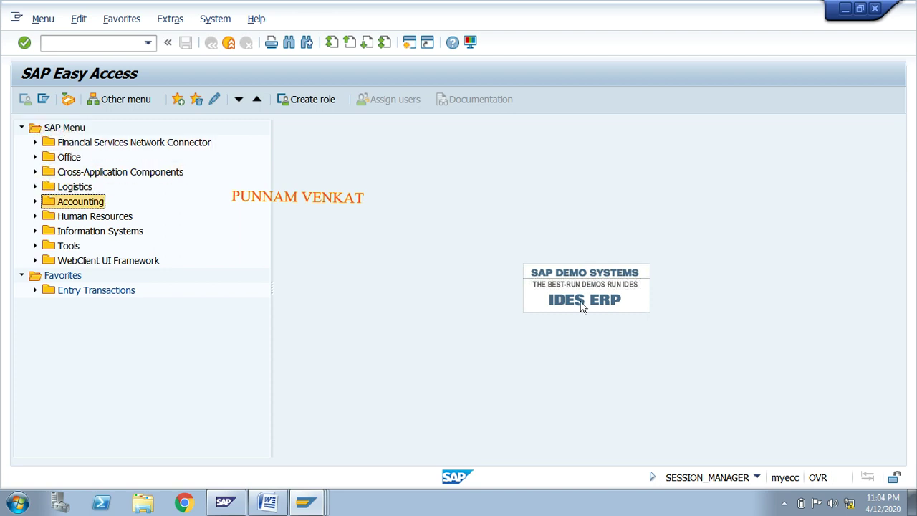
key(Right)
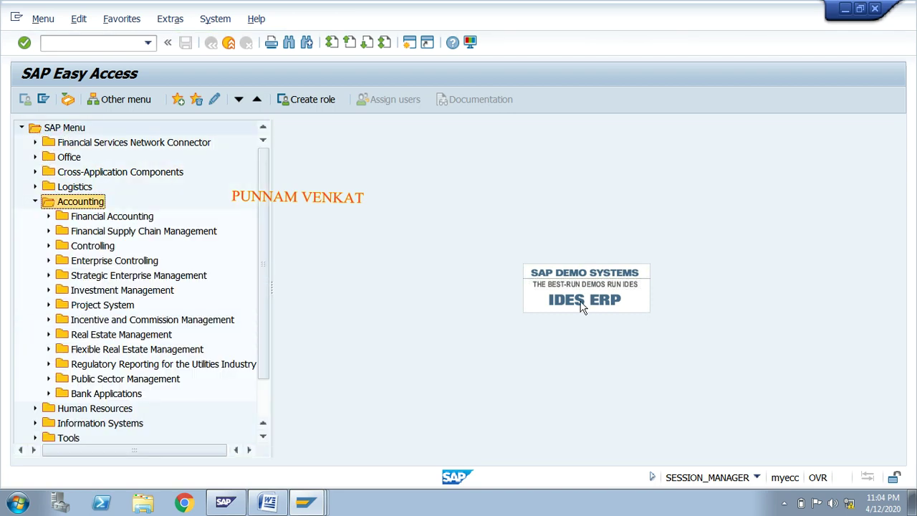
key(Down)
key(Right)
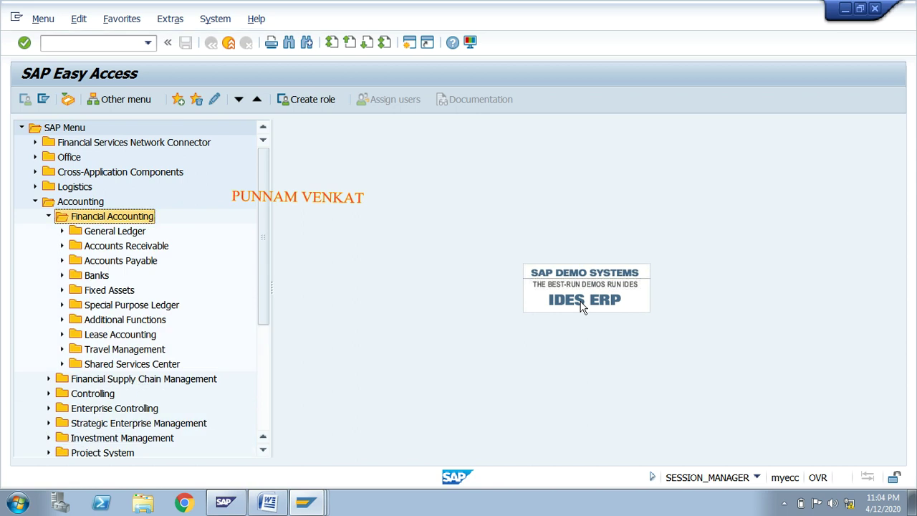
key(Down)
key(Right)
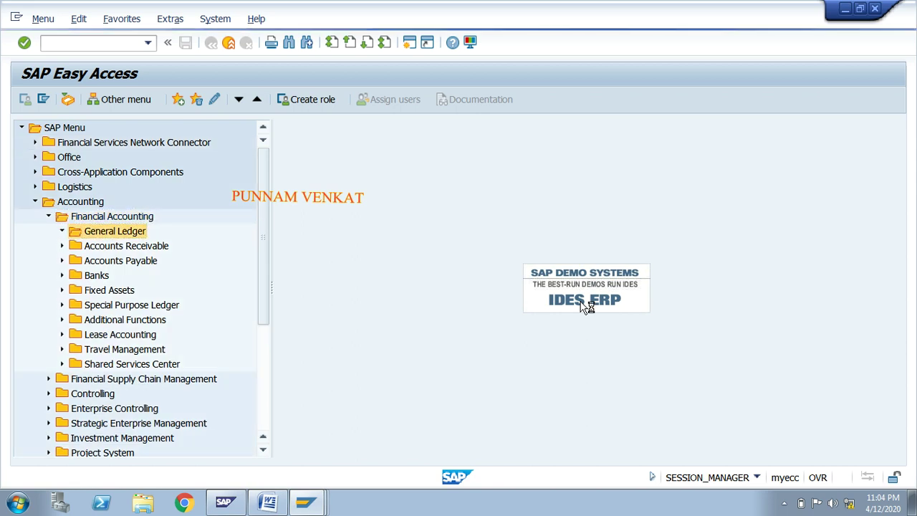
key(Down)
key(Right)
key(Down)
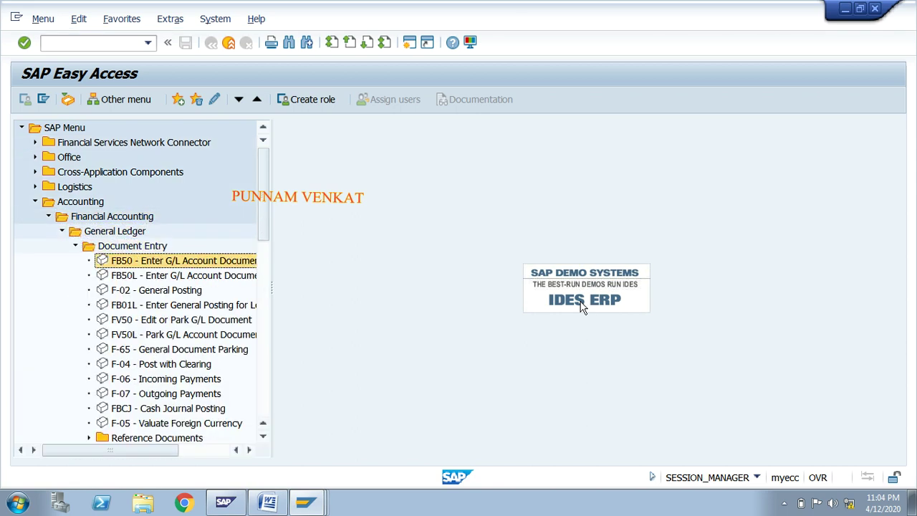
double_click(141, 268)
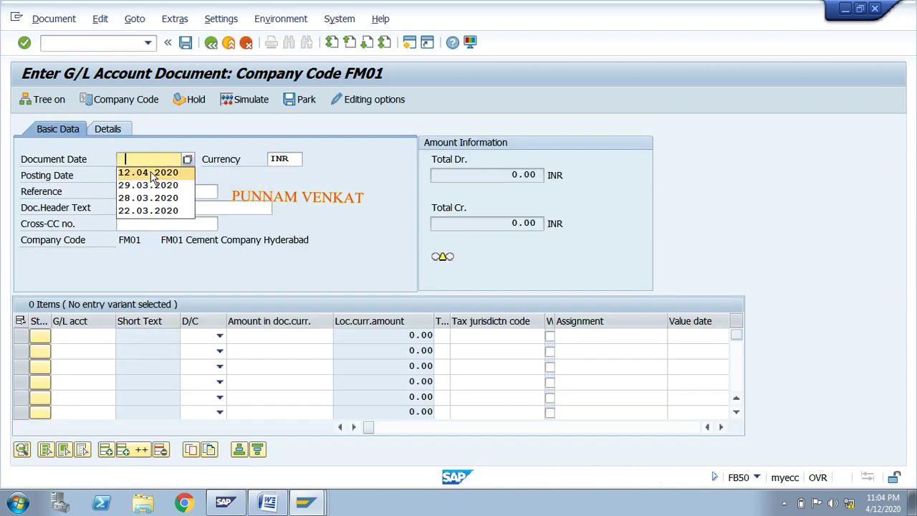
- Set the document date to 12.04.2020 and check the document currency
click(150, 174)
key(Tab)
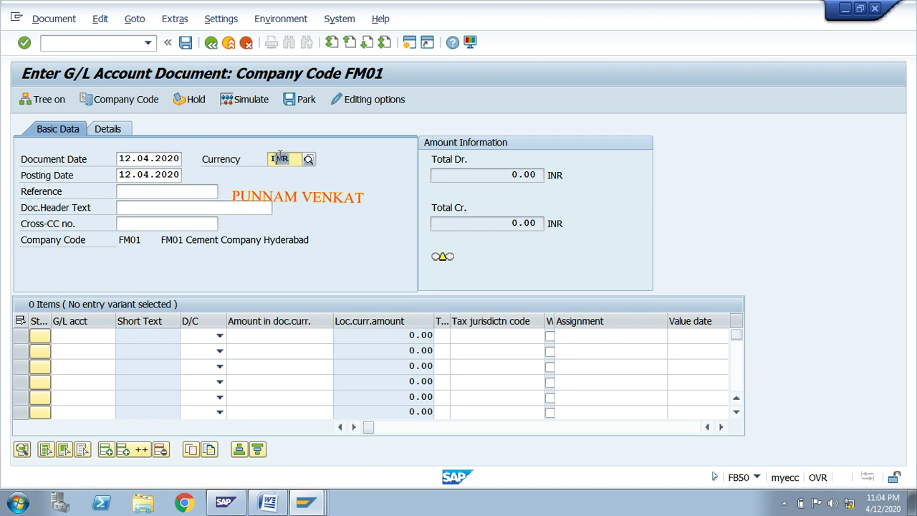
click(278, 157)
drag(294, 159, 270, 158)
click(270, 158)
- Switch to the Word notes and review the Office Rent account and the transaction currency rule for INR accounts
key(alt+Tab)
key(Tab)
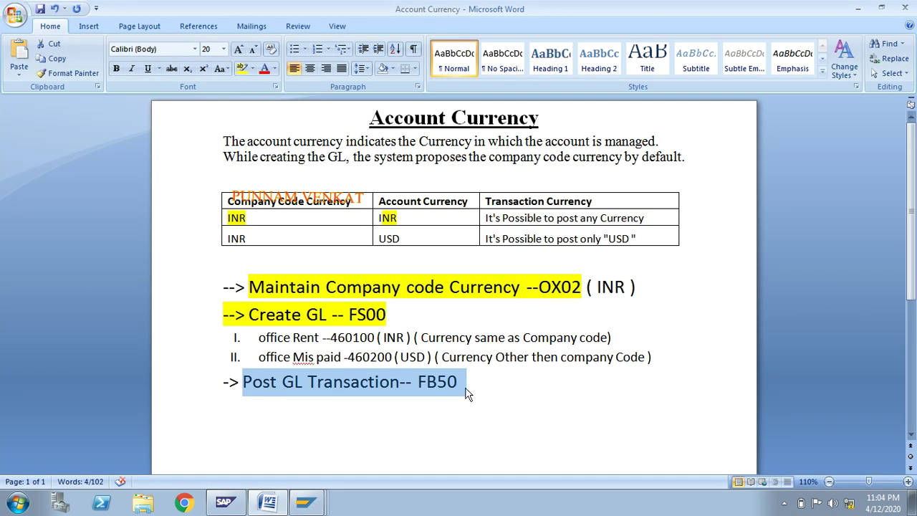
click(367, 337)
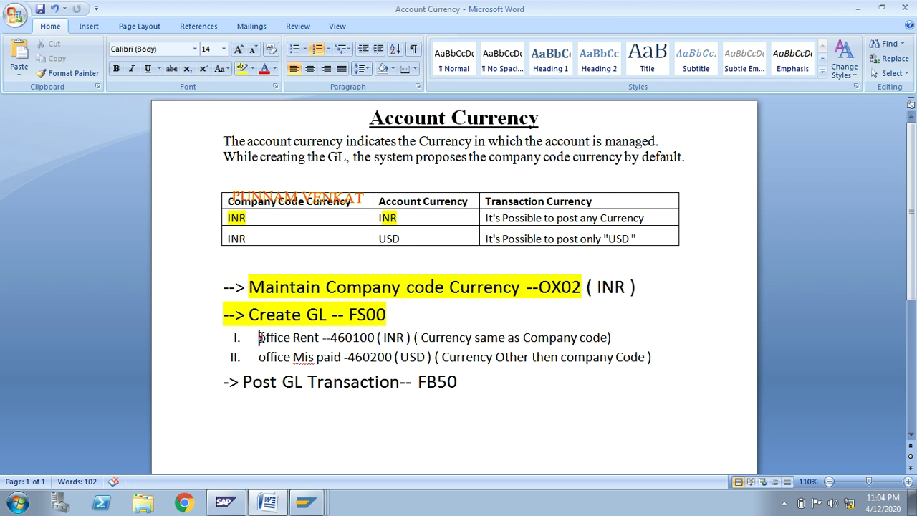
drag(260, 337, 406, 338)
drag(258, 218, 227, 222)
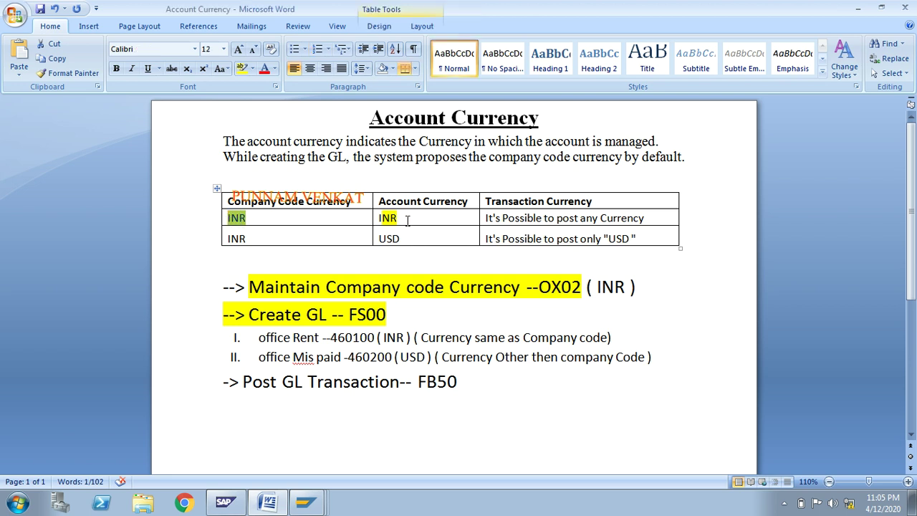
drag(406, 220, 382, 219)
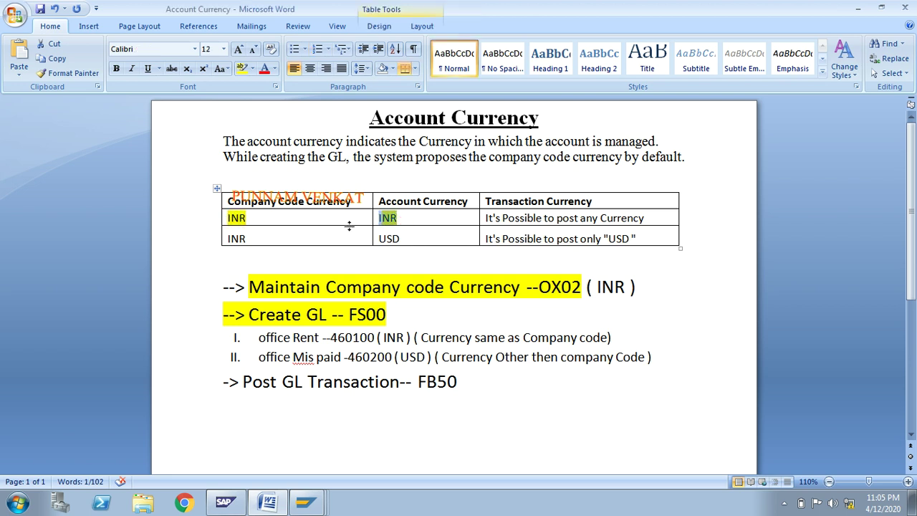
drag(488, 218, 640, 215)
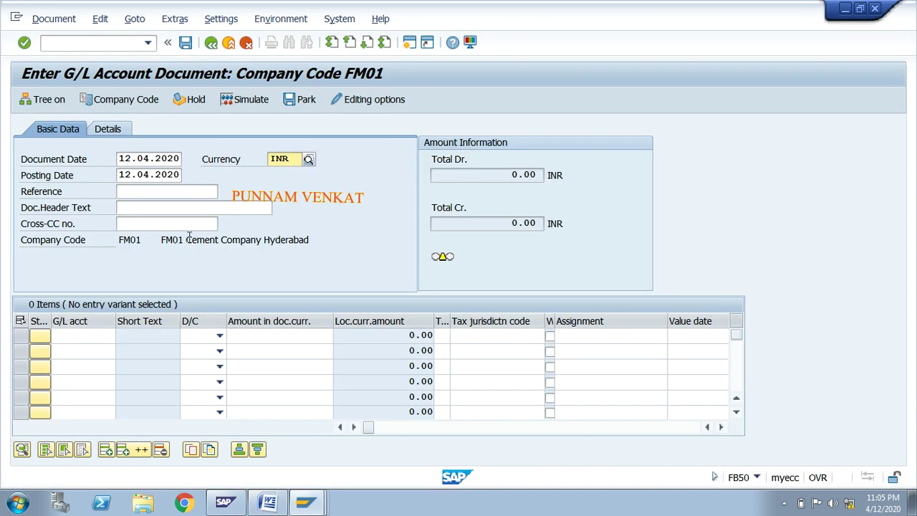
- Enter GL POSTING as the reference in the G/L document's basic data
click(131, 160)
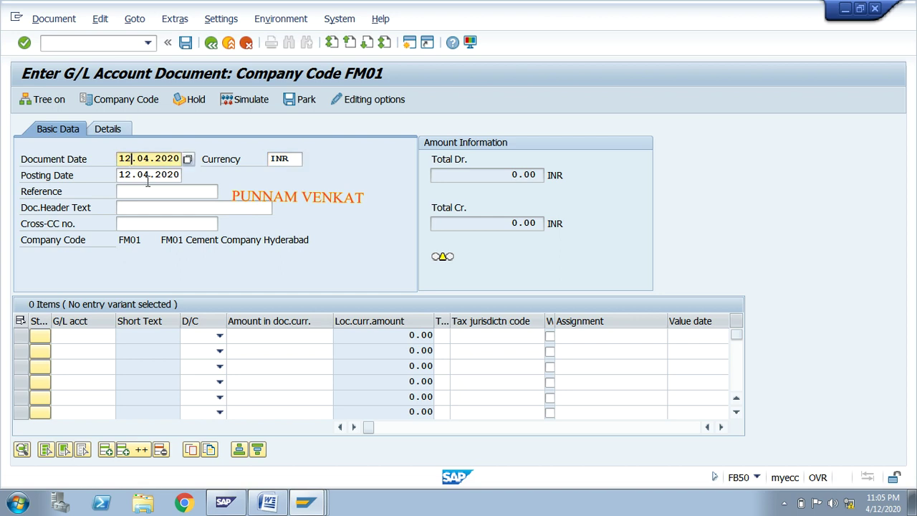
click(142, 176)
click(142, 190)
click(147, 203)
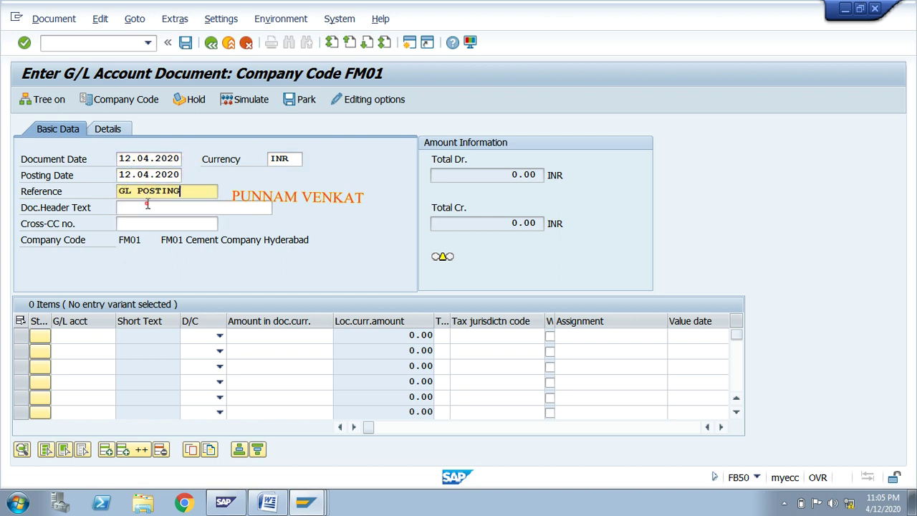
- Enter the first line item with Office Rent G/L account 460100 copied from the Word notes, as a debit of 10000
click(85, 336)
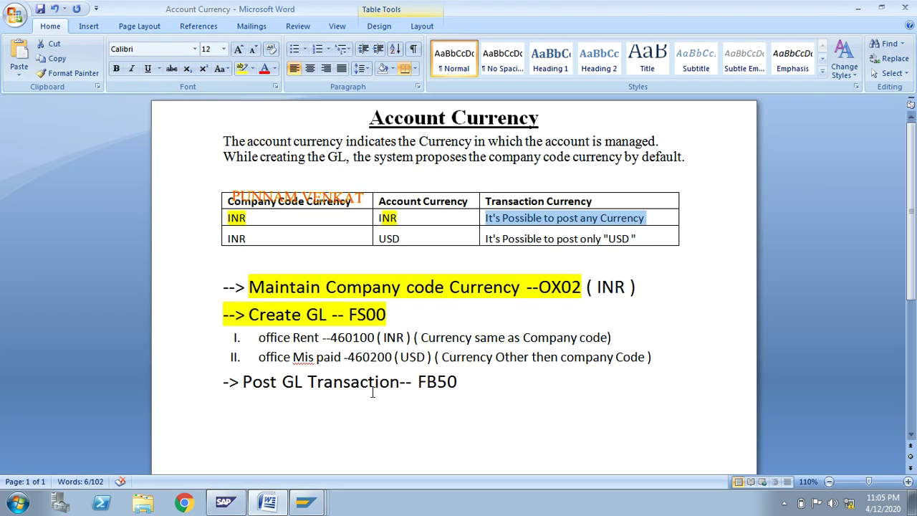
drag(328, 341, 381, 343)
key(ctrl+c)
key(alt+Tab)
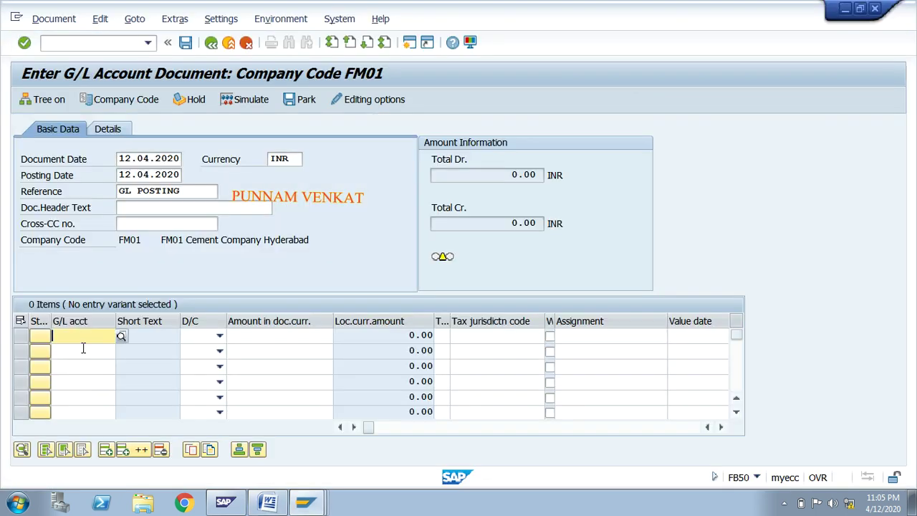
key(ctrl+v)
click(220, 336)
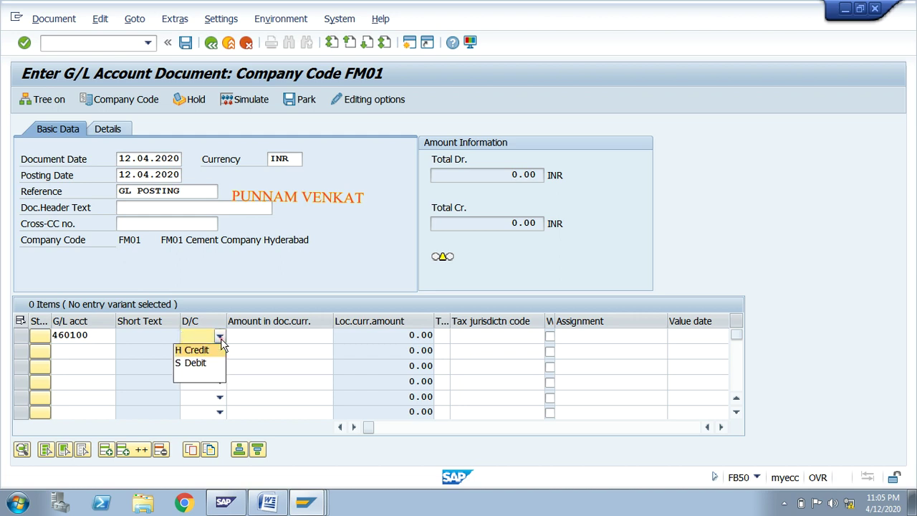
click(214, 364)
click(258, 340)
text(1)
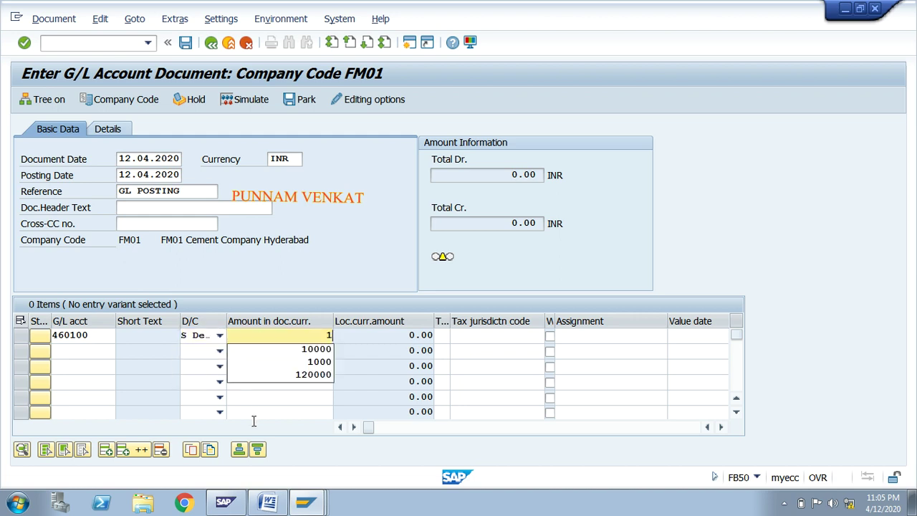
text(0000)
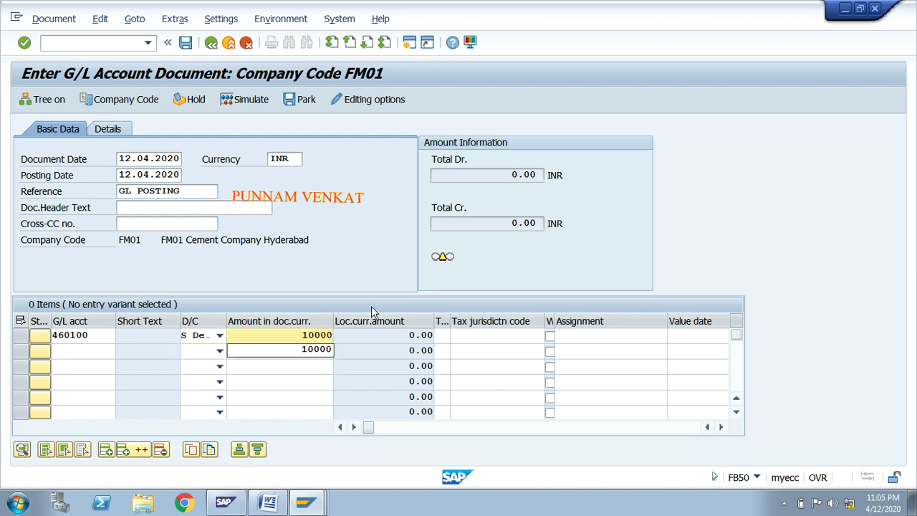
click(285, 162)
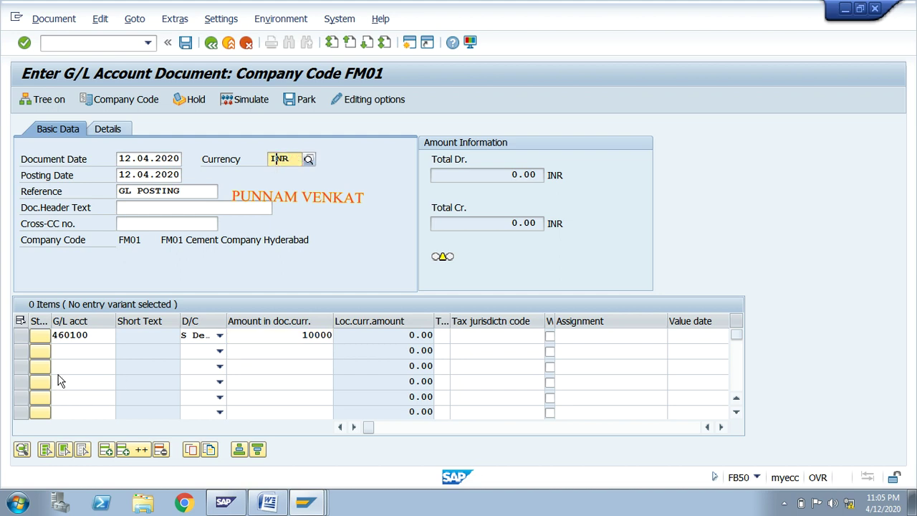
- Add a second line item crediting Cash A/c, G/L account 240000, picked from the account search, with an amount of 10000
click(72, 355)
click(121, 351)
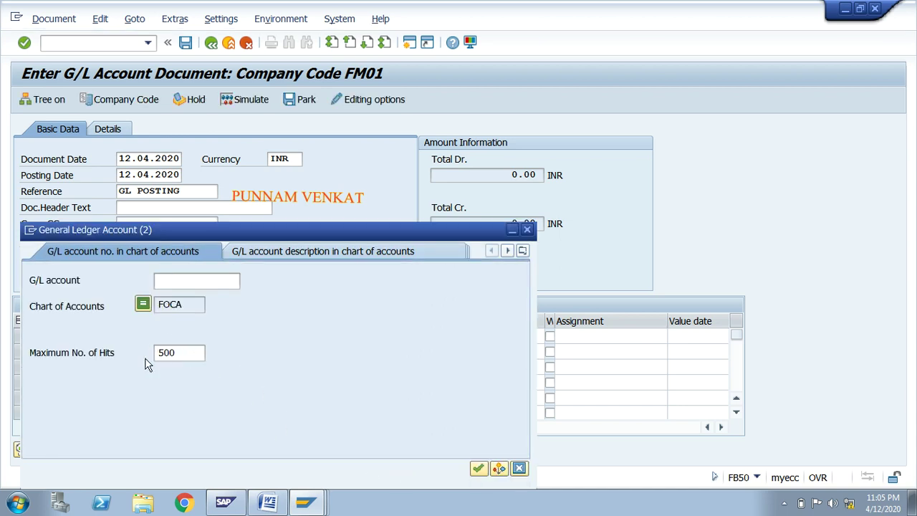
key(Return)
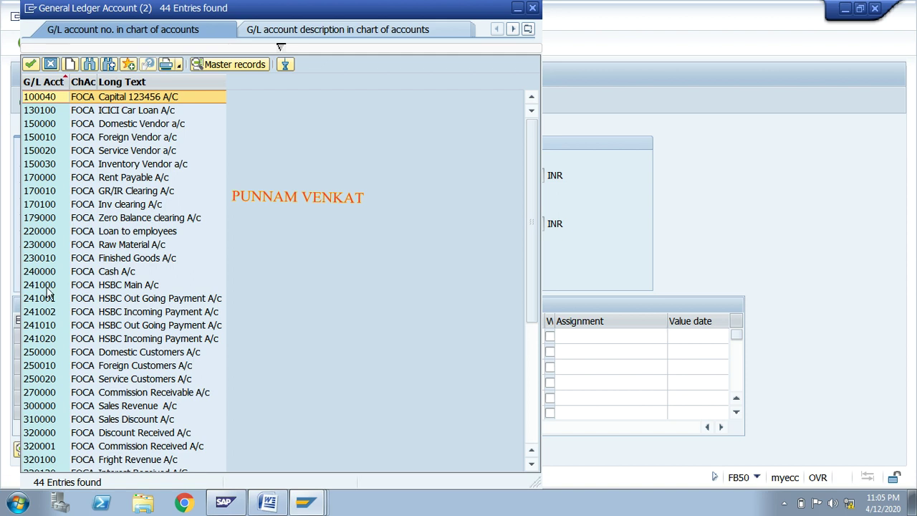
click(39, 275)
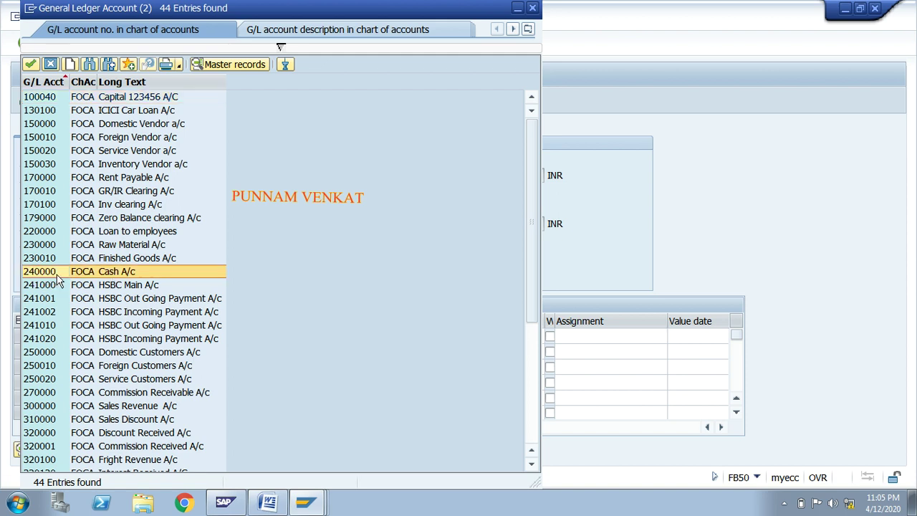
double_click(118, 279)
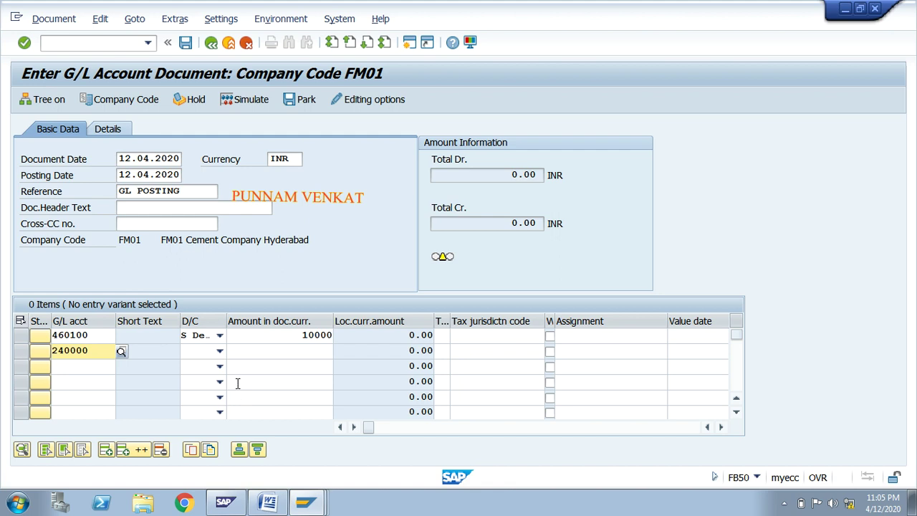
click(219, 350)
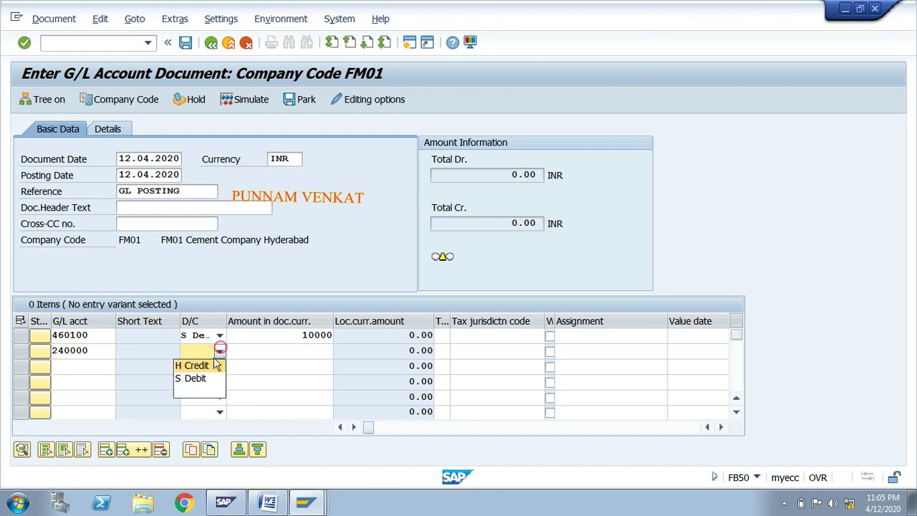
click(215, 364)
click(284, 350)
text(1)
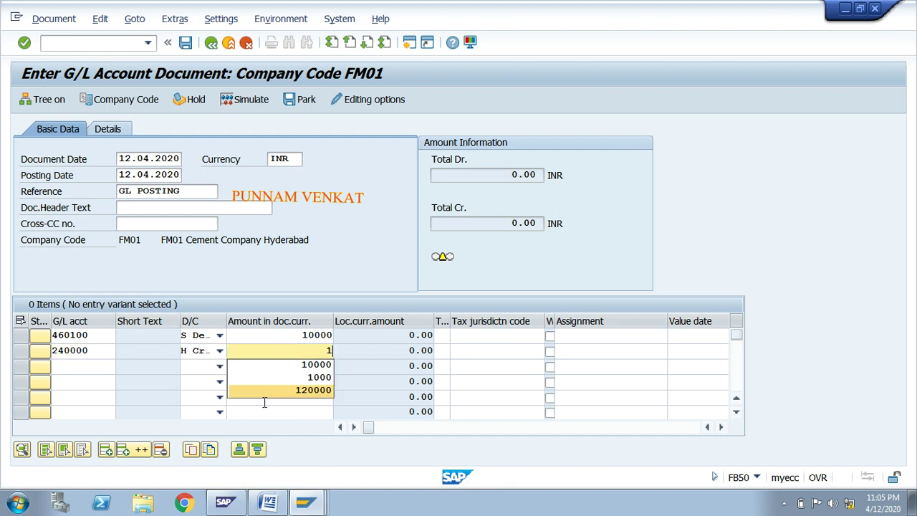
text(0000)
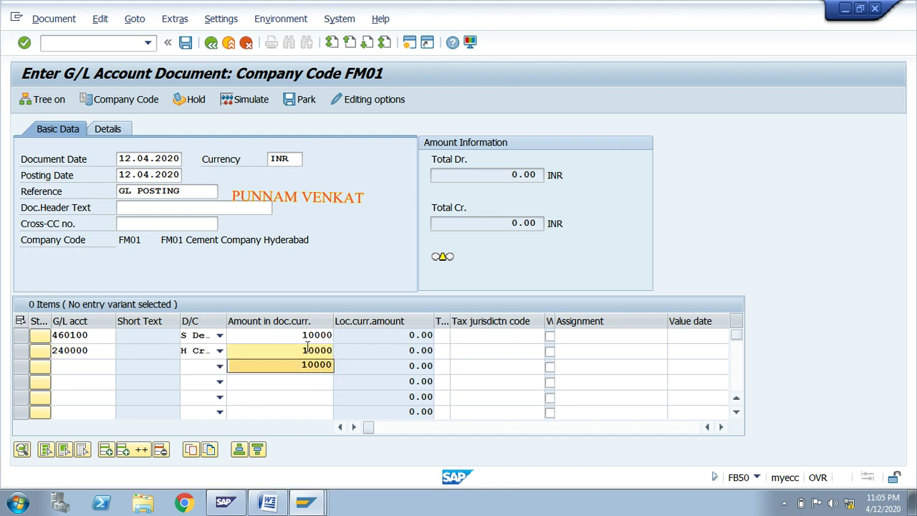
- Assign business area FHYD to the 460100 debit line
click(293, 335)
key(Tab)
key(Tab)
key(Tab)
key(Tab)
key(Tab)
key(Tab)
key(Tab)
key(Tab)
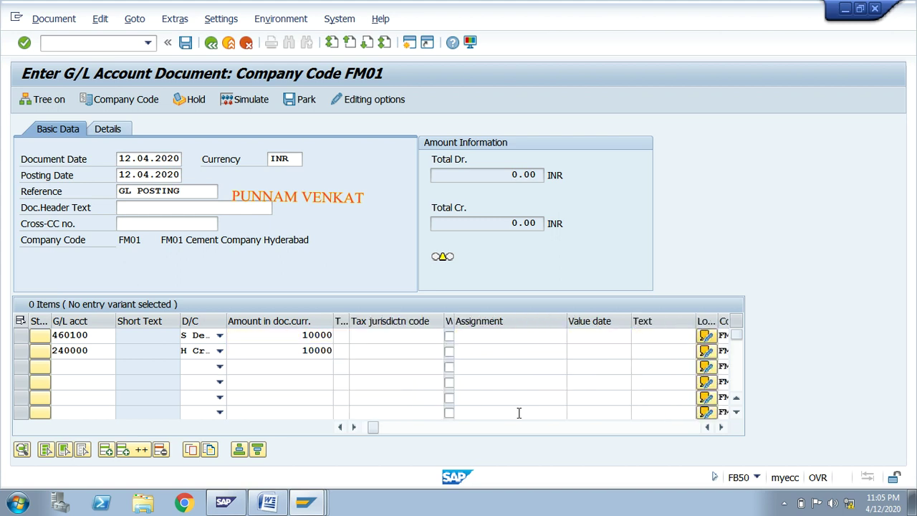
text(F)
click(677, 348)
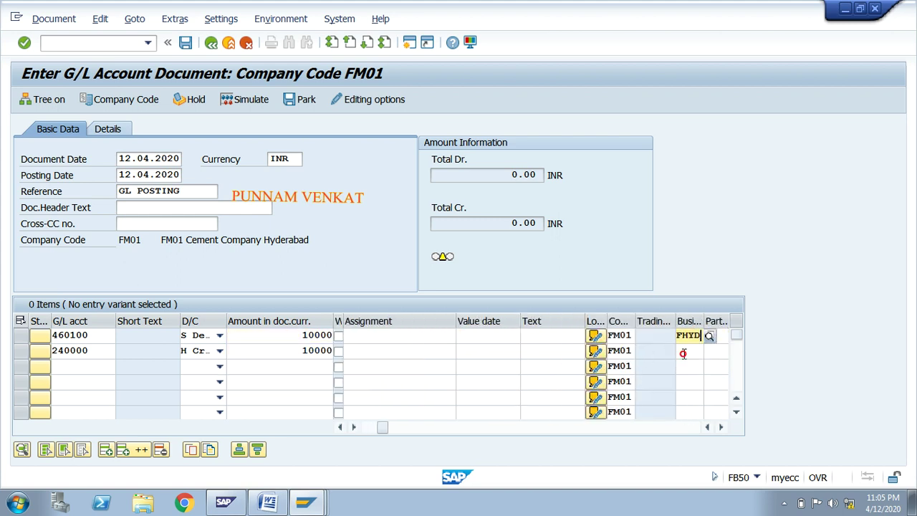
- Assign profit center 1000 to the 460100 debit line and validate the line items
key(Tab)
key(Tab)
key(Tab)
key(Tab)
key(Tab)
key(Tab)
key(Tab)
key(Tab)
key(Tab)
key(Tab)
key(Tab)
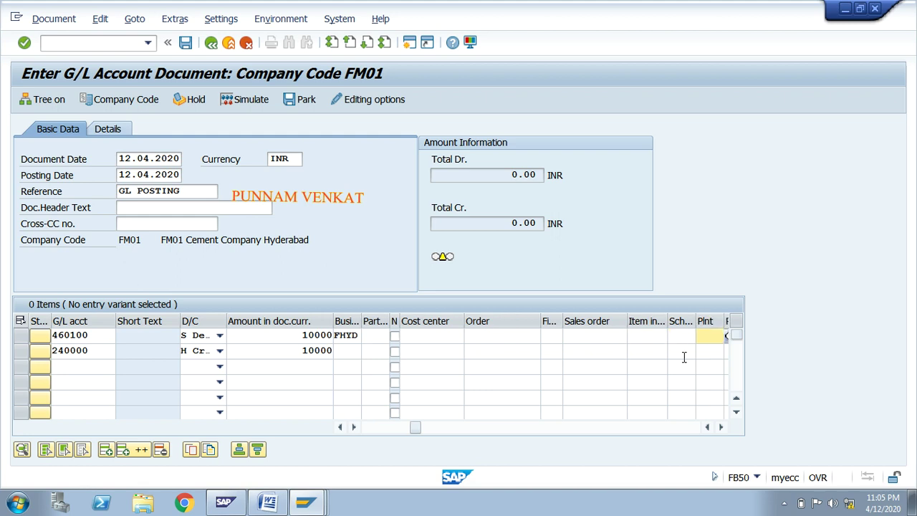
key(Tab)
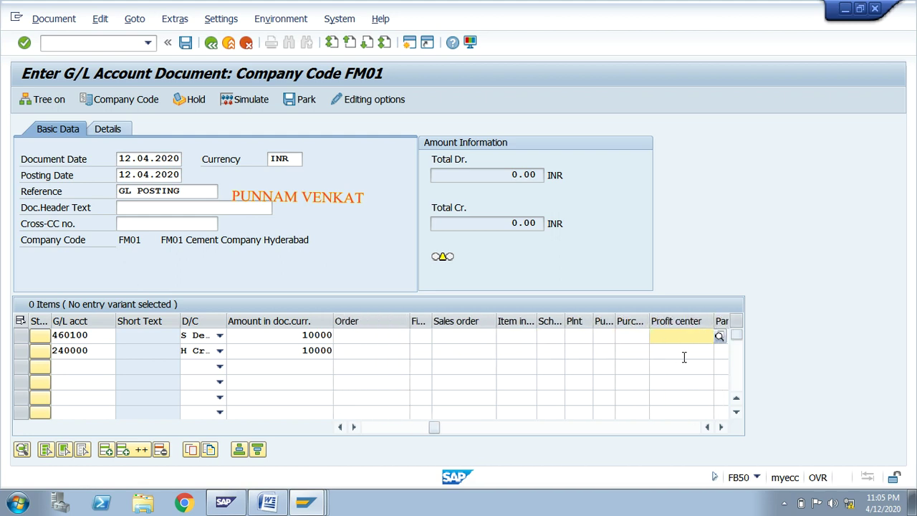
text(1000)
key(Return)
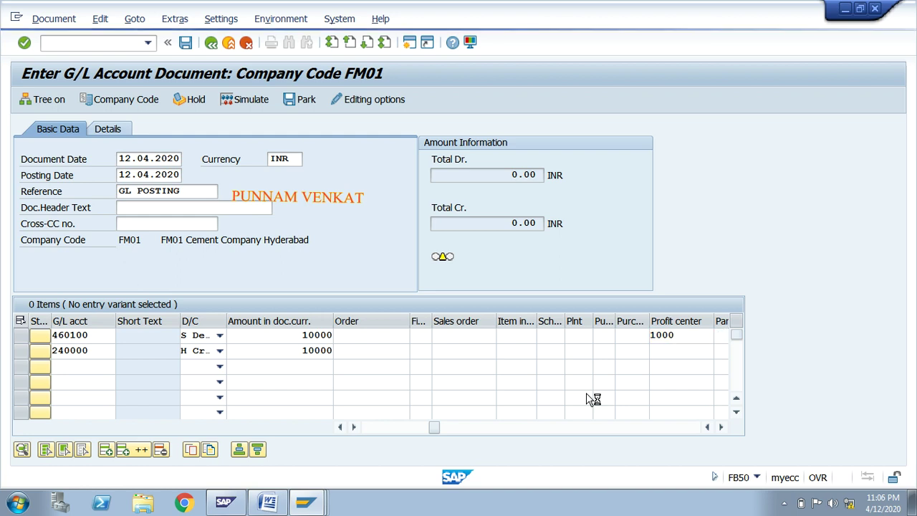
- Check the document currency, then simulate the G/L document and post it
click(20, 335)
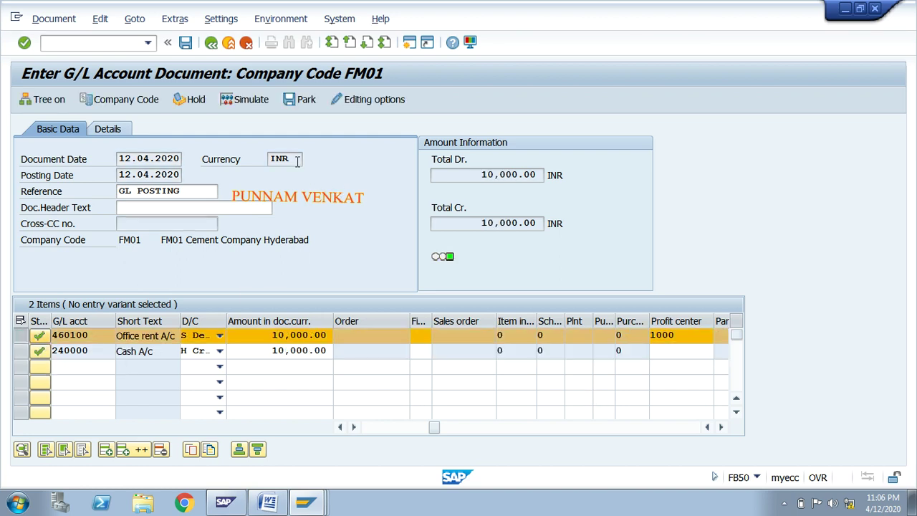
drag(297, 162, 265, 163)
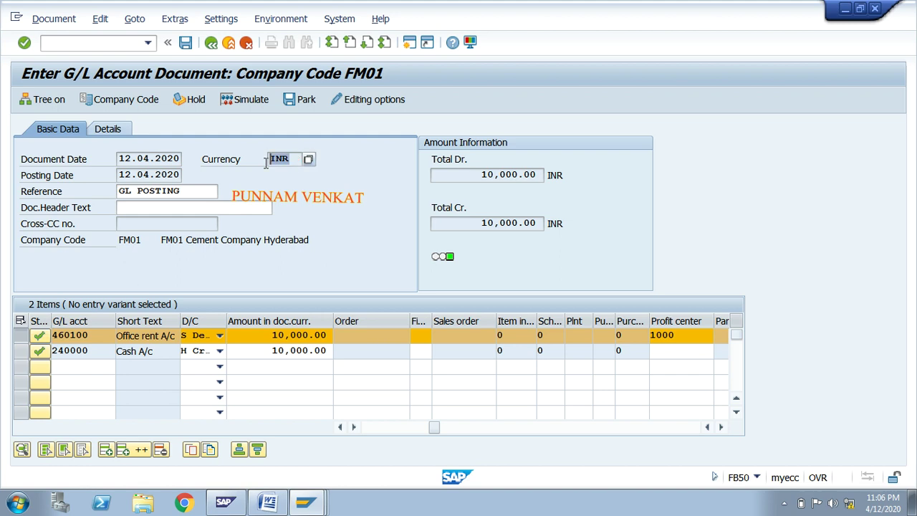
click(266, 162)
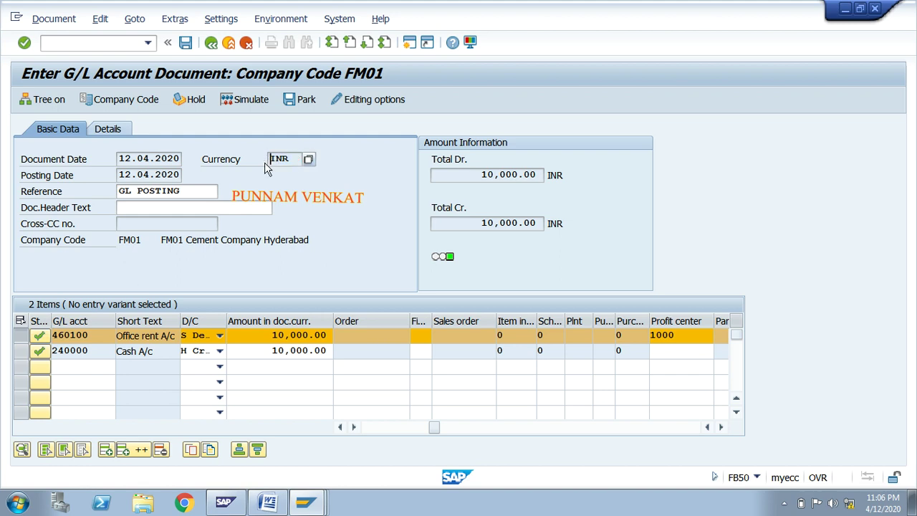
click(247, 101)
click(247, 101)
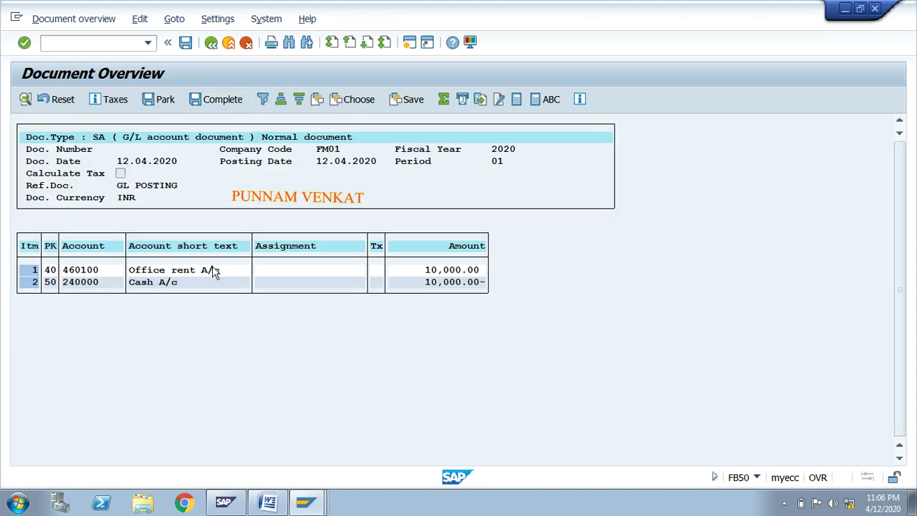
click(187, 45)
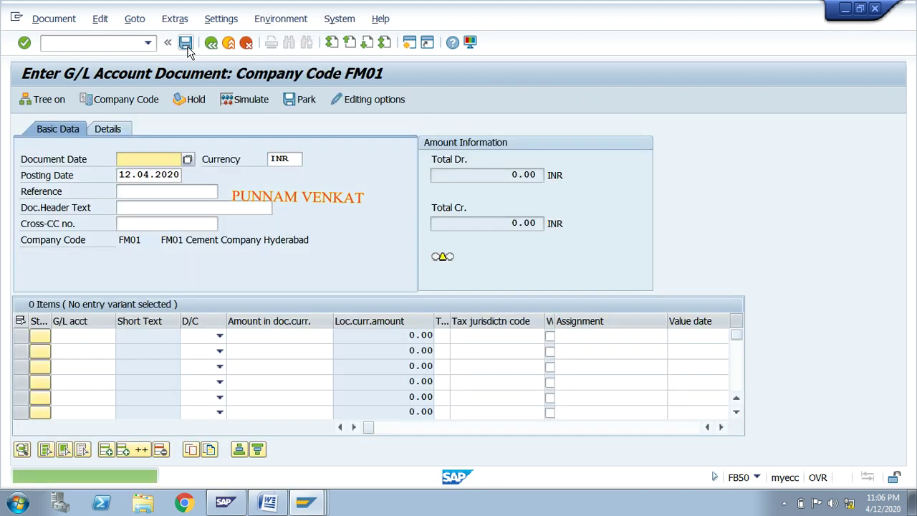
- Display the posted G/L document and review its line items in the data entry view
click(54, 22)
click(65, 60)
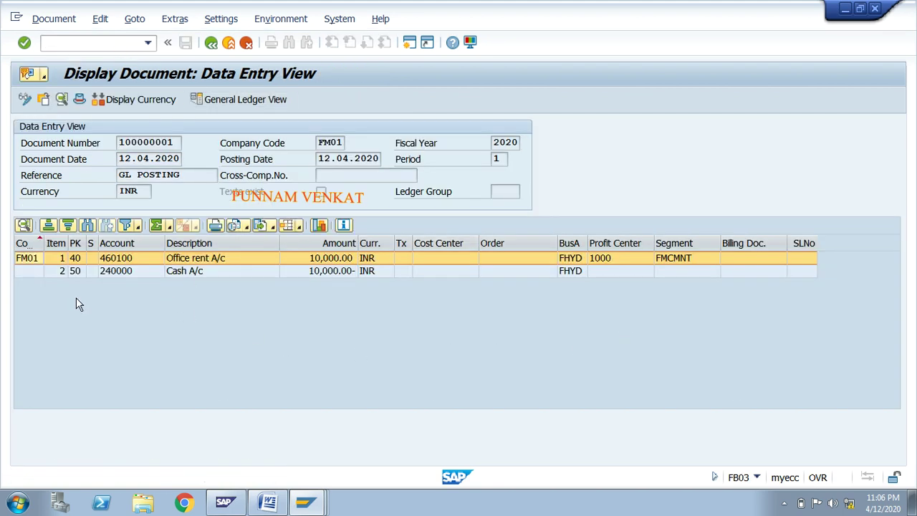
key(Return)
- Switch to the Word notes and review the Office Mis paid account and the transaction currency rule for USD accounts
key(alt+Tab)
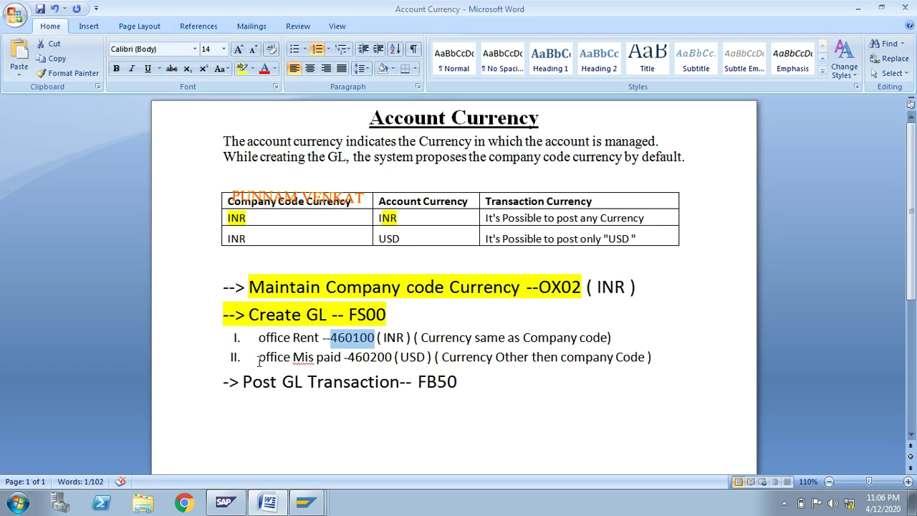
drag(260, 361, 328, 360)
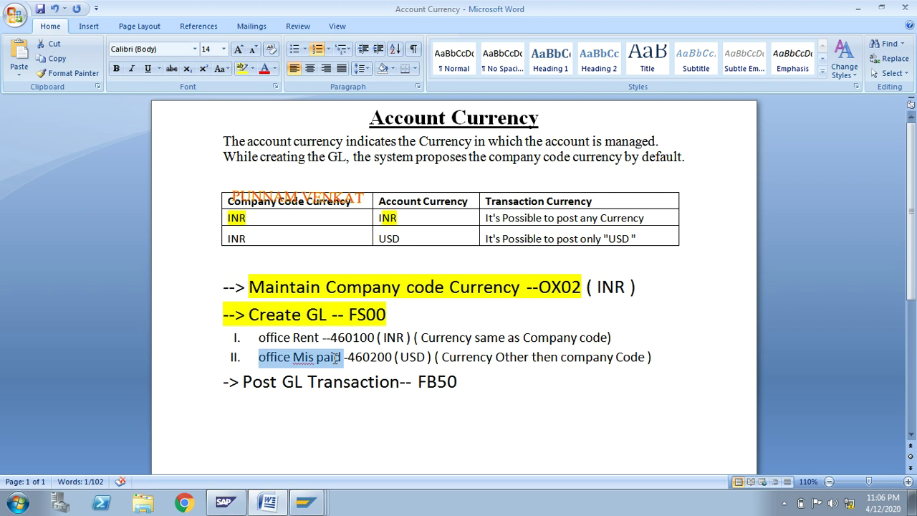
click(260, 242)
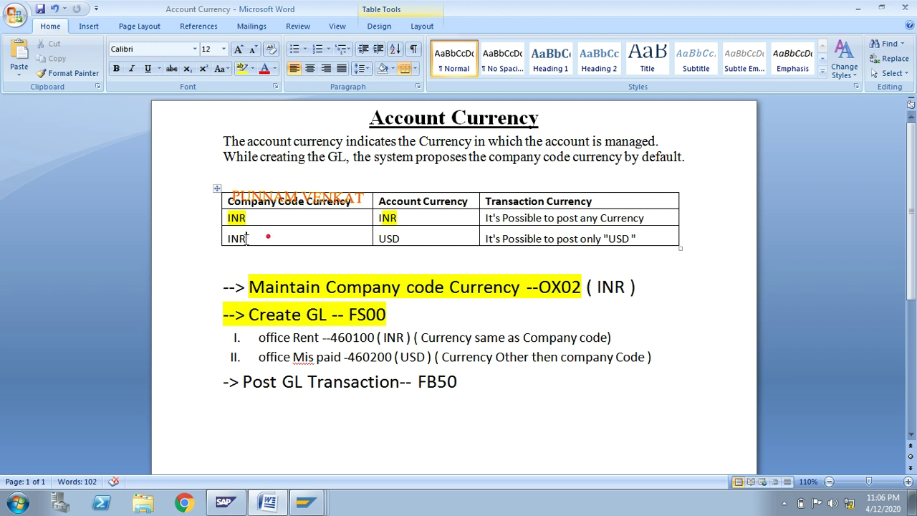
double_click(246, 240)
click(475, 203)
drag(412, 241, 374, 241)
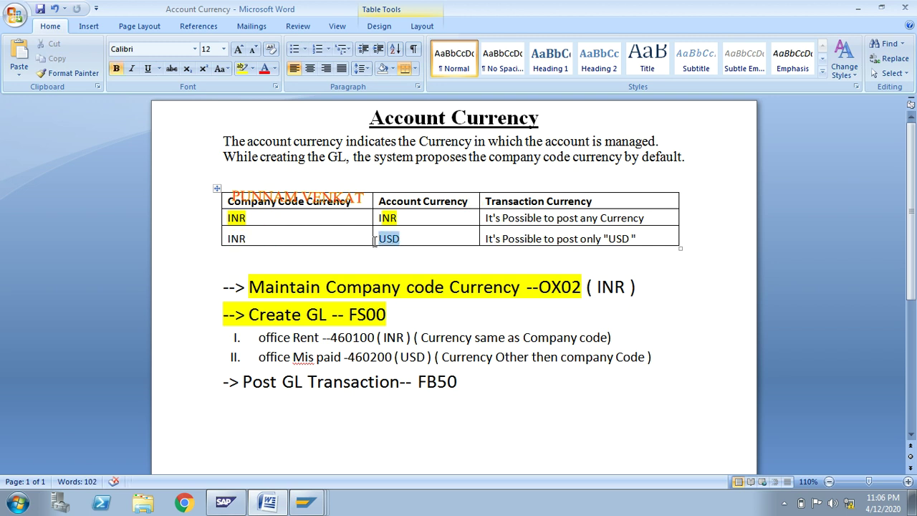
click(481, 242)
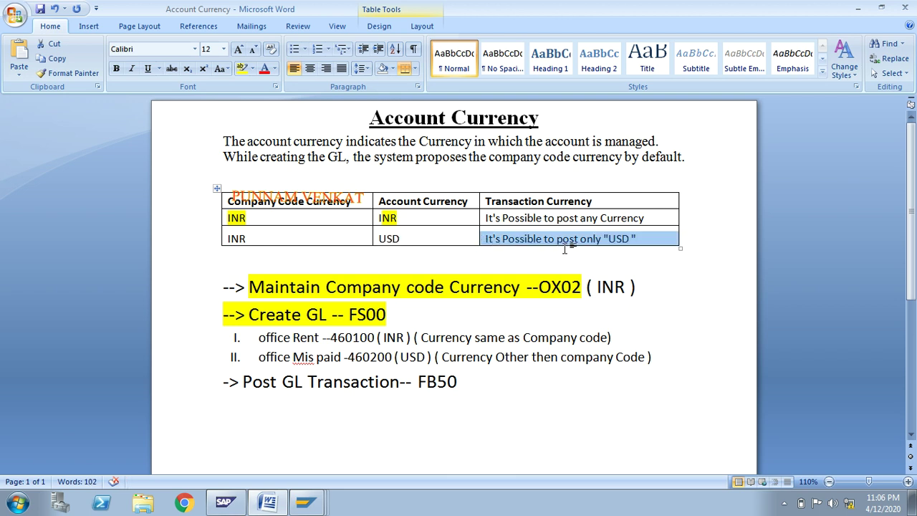
drag(642, 237, 500, 241)
- Start a new G/L account document in SAP transaction FB50 with document date 12.04.2020 and reference GL POSTING
key(alt+Tab)
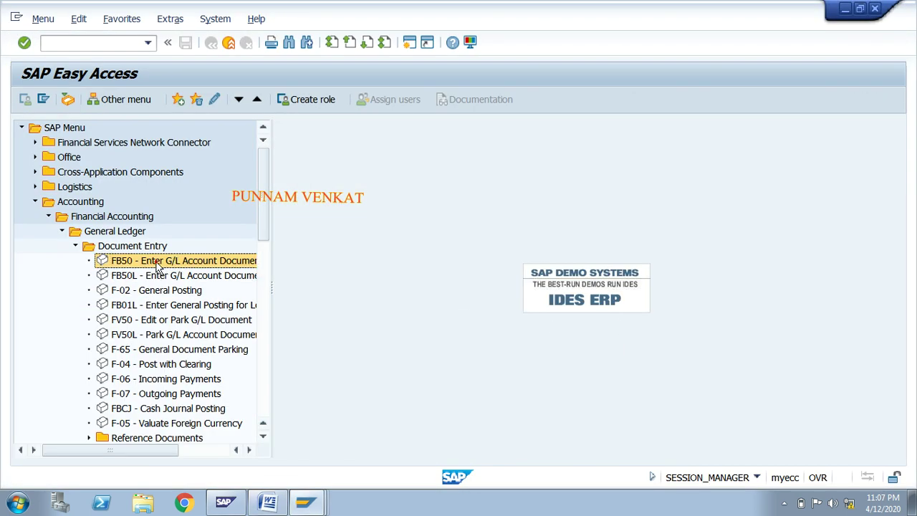
double_click(157, 261)
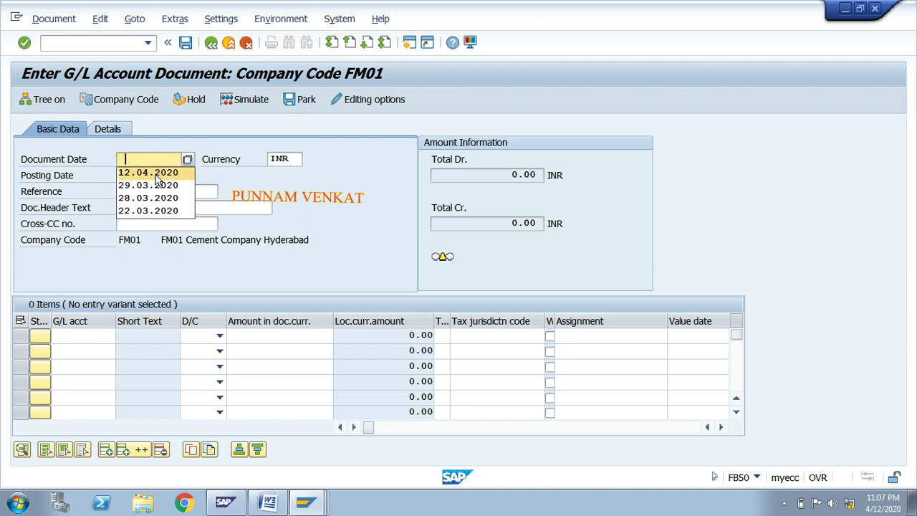
click(156, 172)
key(Tab)
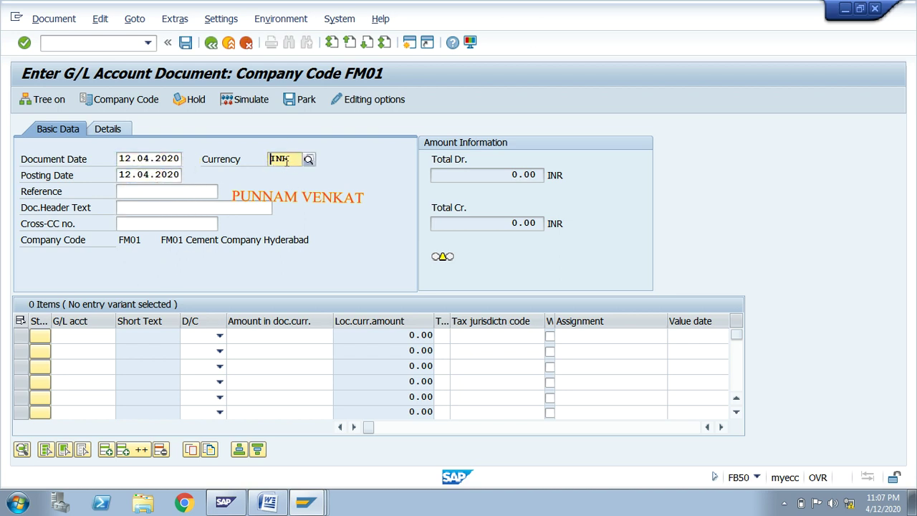
double_click(293, 159)
click(269, 159)
click(143, 192)
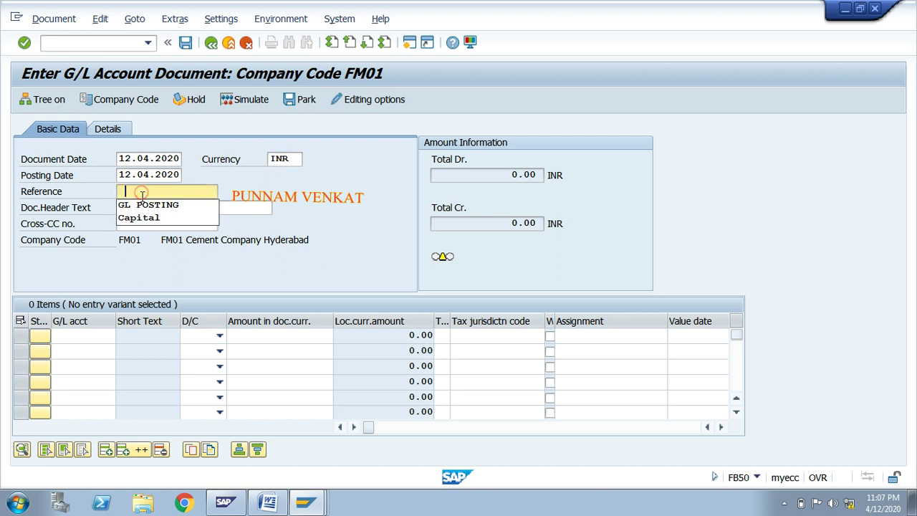
click(145, 208)
- Check the USD account number in the Word notes and enter a debit line for G/L account 460200 with amount 10000
click(92, 337)
key(alt+Tab)
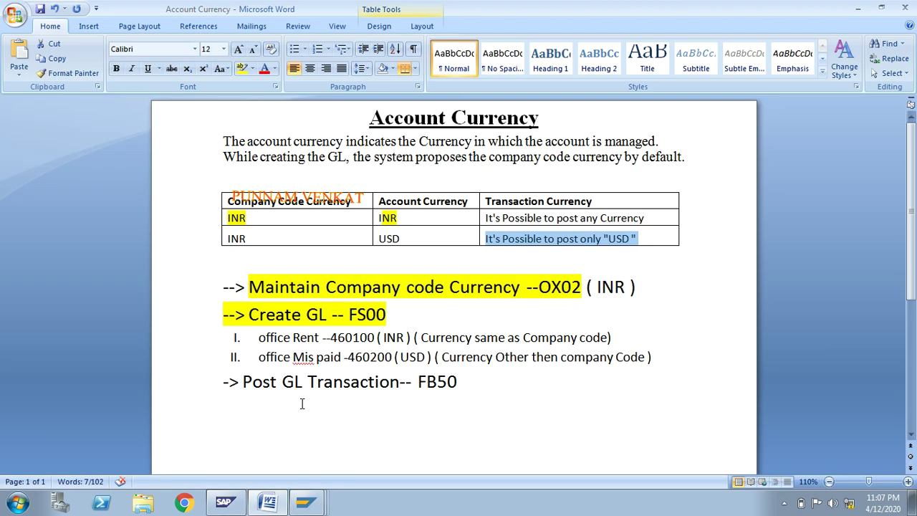
drag(349, 357, 395, 365)
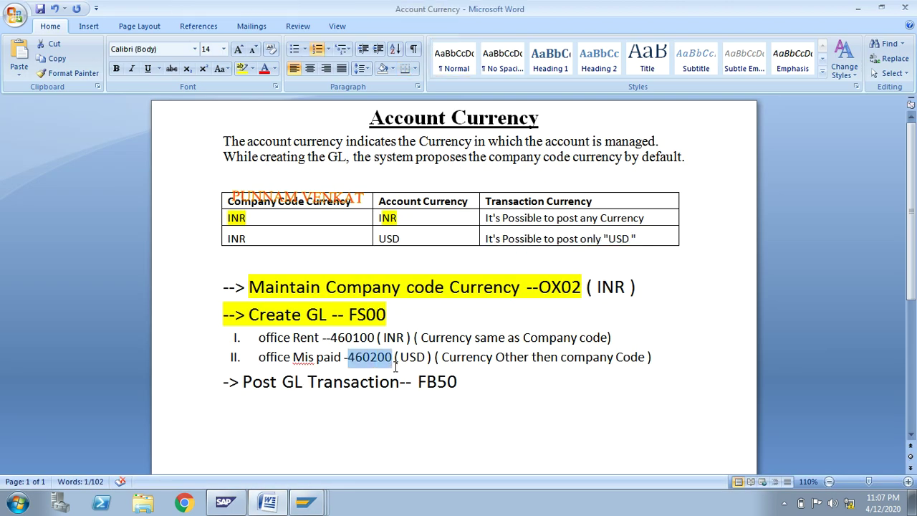
key(alt+Tab)
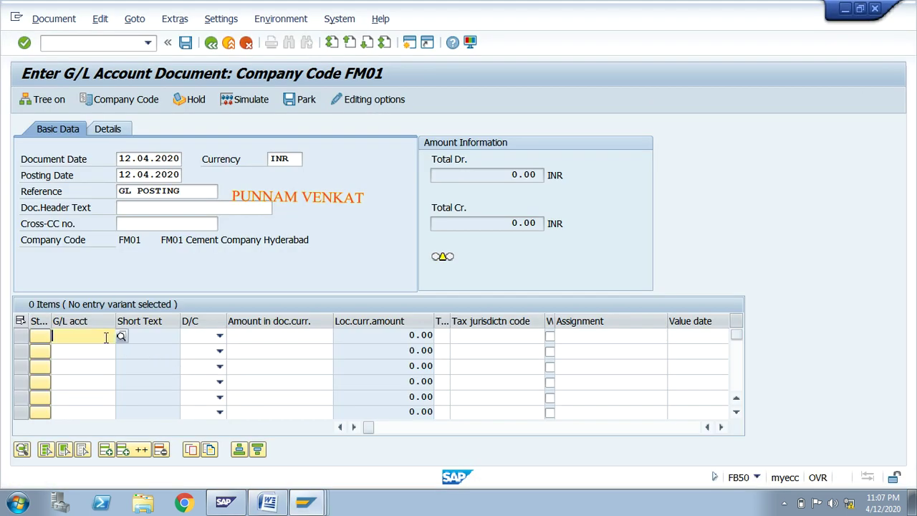
text(460200)
click(219, 336)
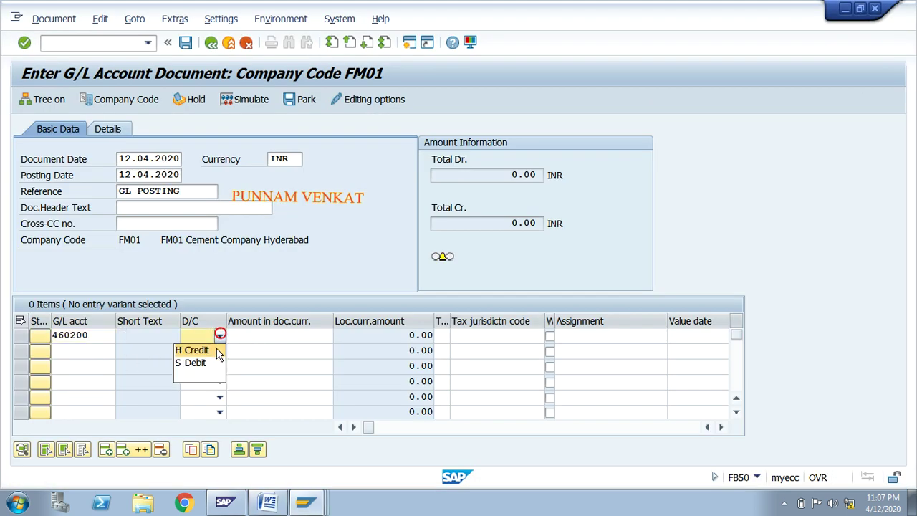
click(205, 360)
click(251, 342)
click(271, 353)
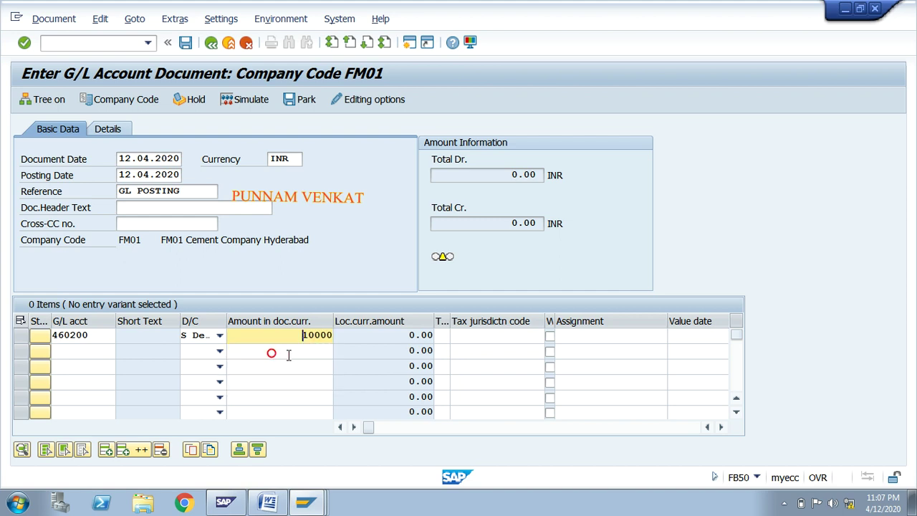
- Look up the Cash A/c account 240000 and enter it as a credit line with amount 10000
click(115, 350)
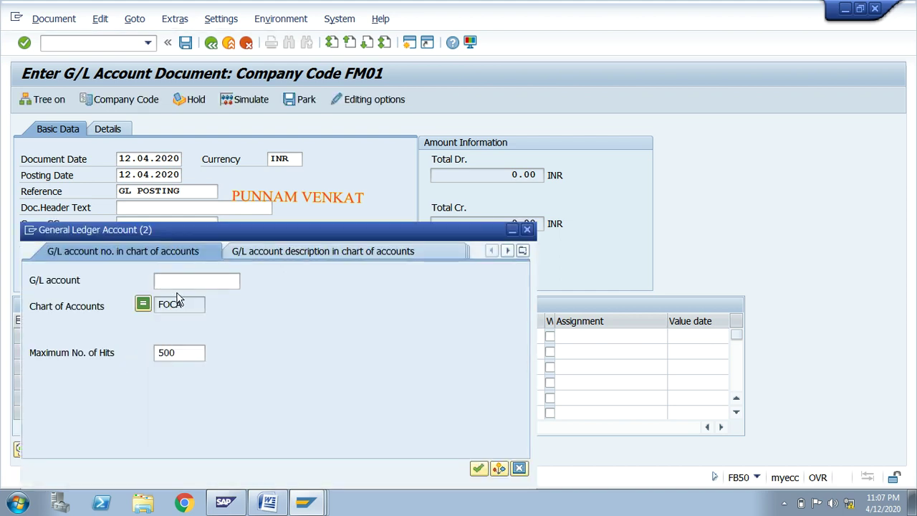
key(Return)
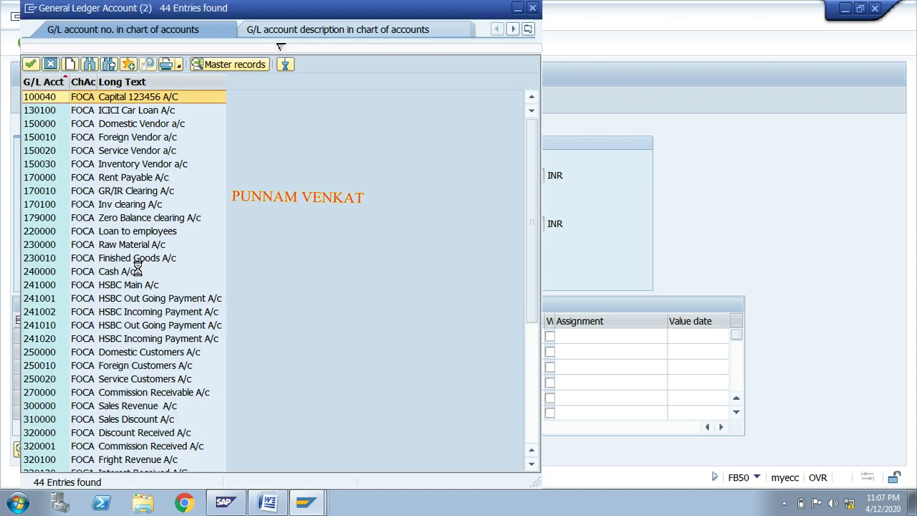
click(123, 275)
key(Tab)
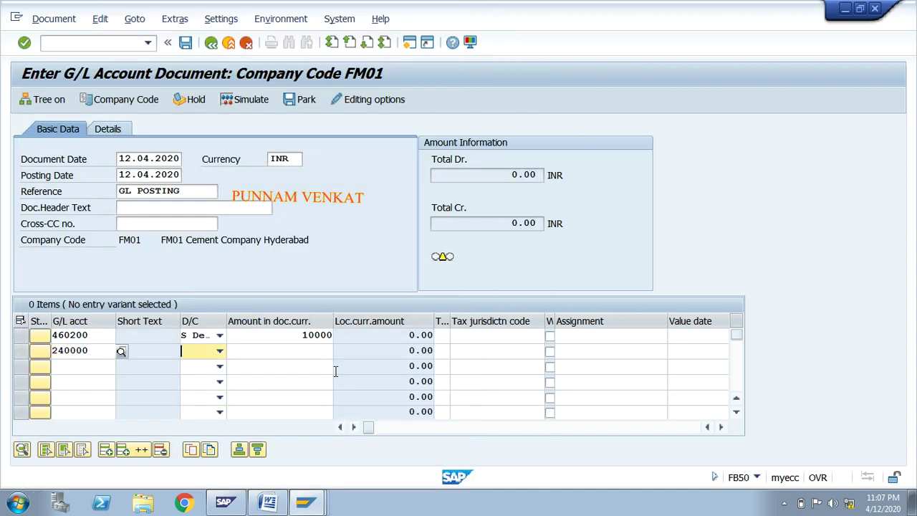
click(219, 350)
click(213, 365)
click(294, 350)
click(301, 365)
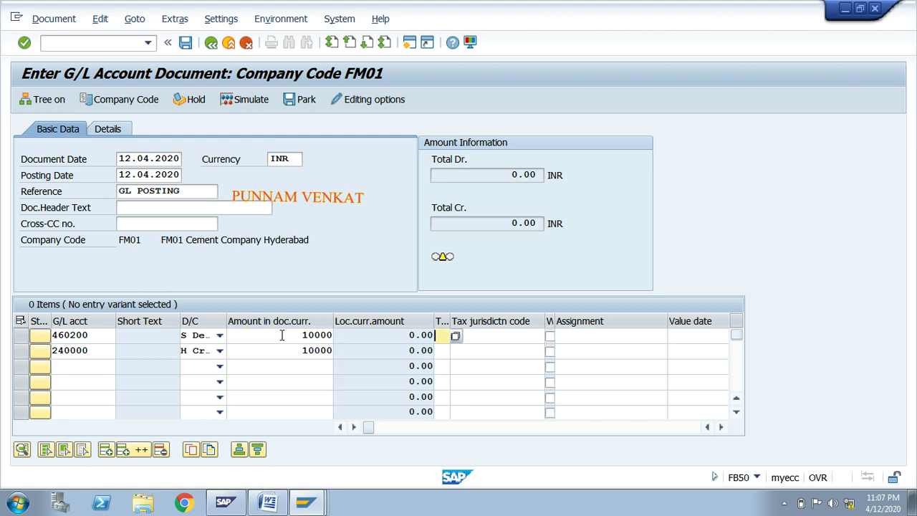
- Assign business area FHYD to the 460200 debit line
key(Tab)
key(Tab)
key(Tab)
key(Tab)
key(Tab)
key(Tab)
key(Tab)
key(Tab)
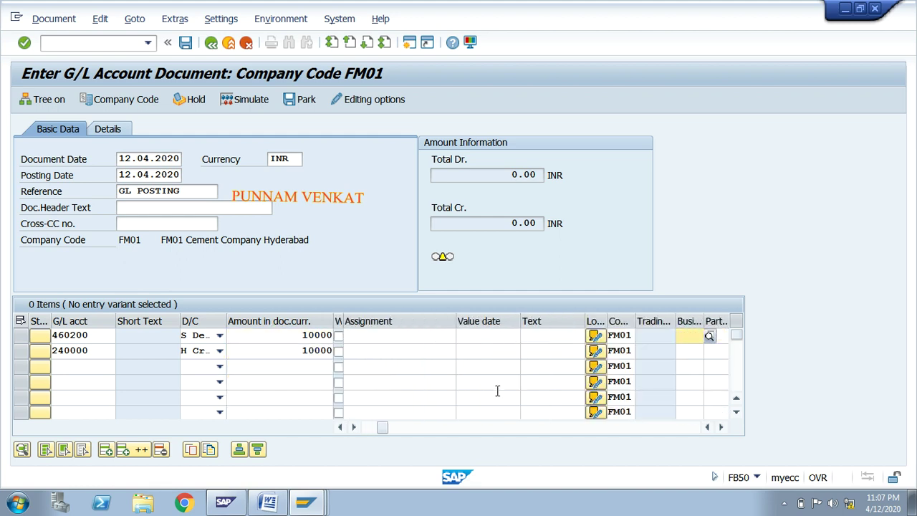
key(shift+Tab)
click(684, 334)
click(684, 350)
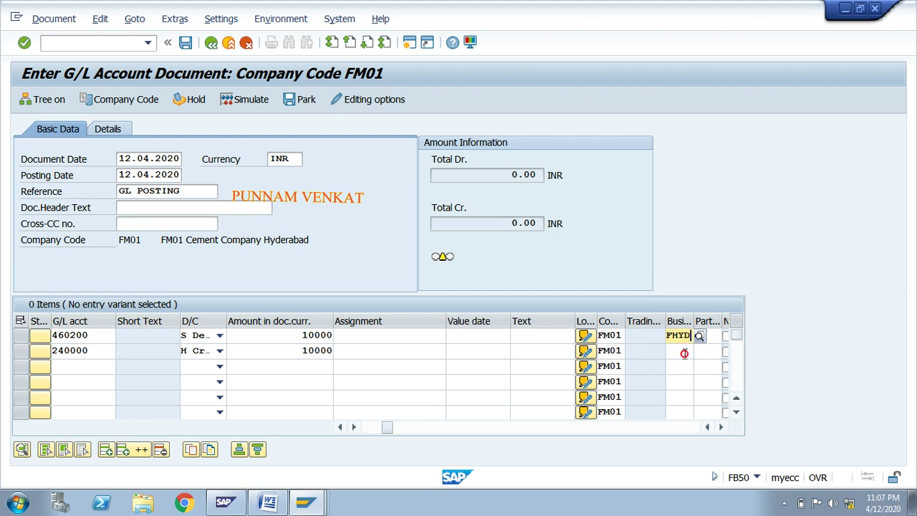
- Assign profit center 1000 to the 460200 debit line
key(Tab)
key(Tab)
key(Tab)
key(Tab)
key(Tab)
key(Tab)
key(Tab)
key(Tab)
key(Tab)
key(Tab)
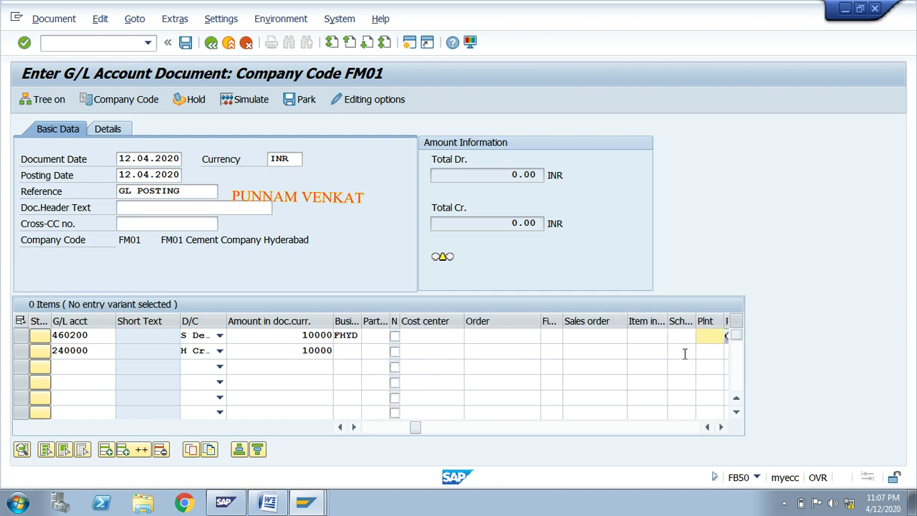
key(Tab)
key(Tab)
key(Tab)
key(shift+Tab)
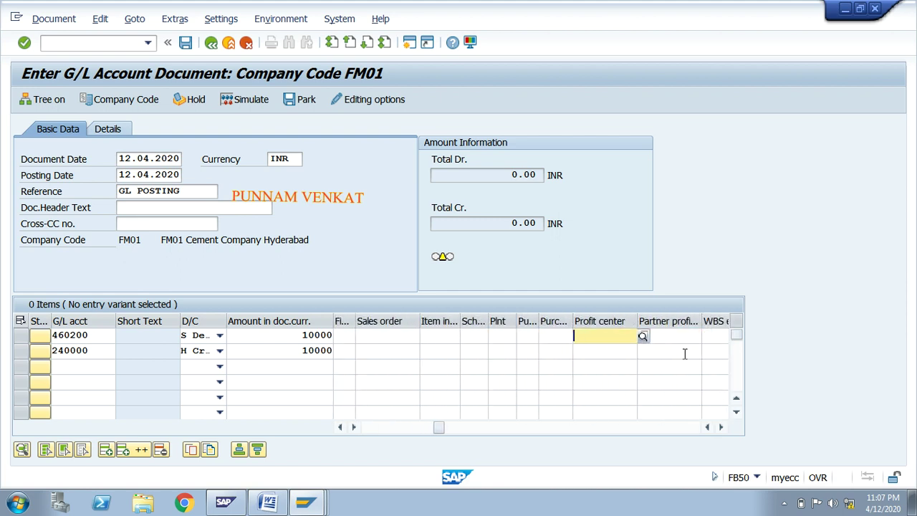
click(607, 335)
click(600, 350)
- Check the 460200 account and the INR document currency, and try to validate the entered line items
drag(91, 337, 56, 336)
click(52, 336)
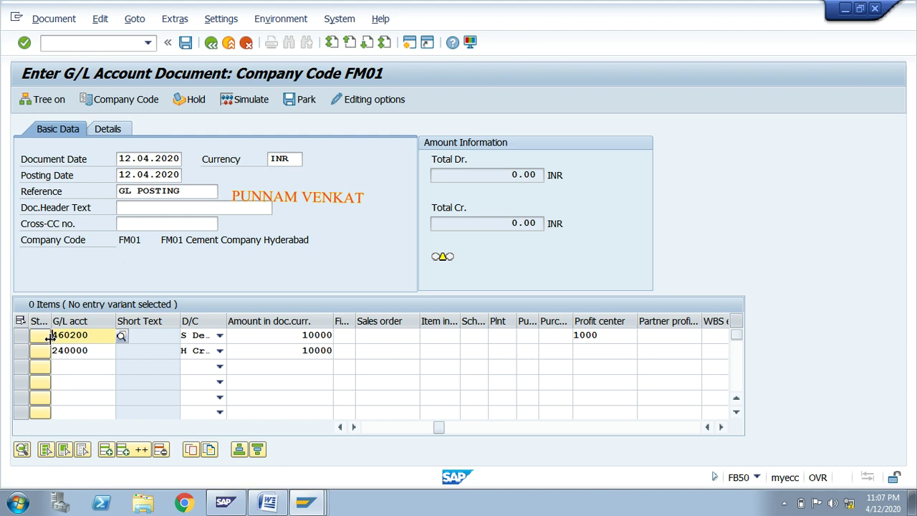
drag(295, 160, 263, 162)
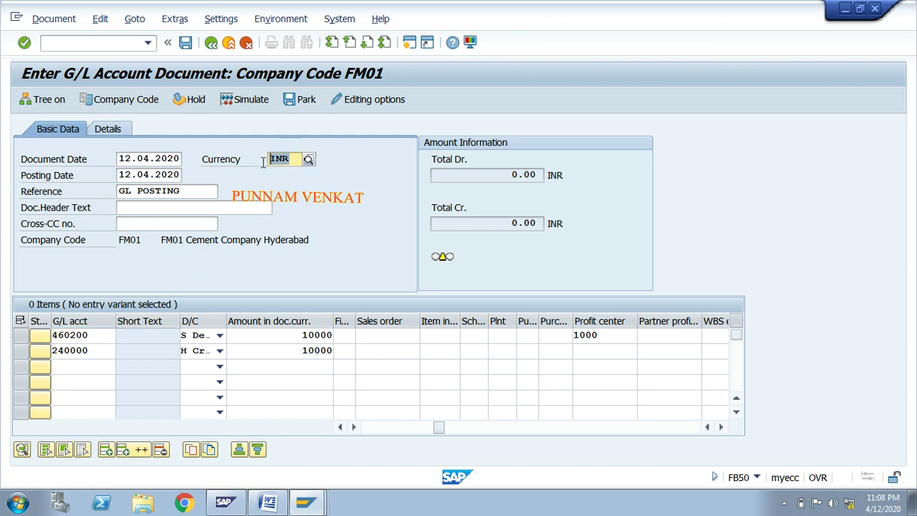
click(263, 161)
key(Return)
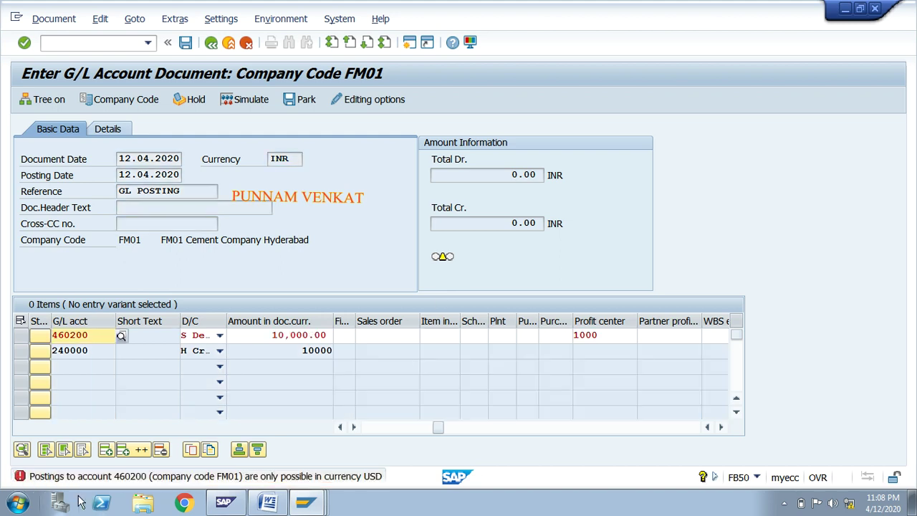
- Read the detailed explanation of the currency error for account 460200, and close the help window
click(132, 479)
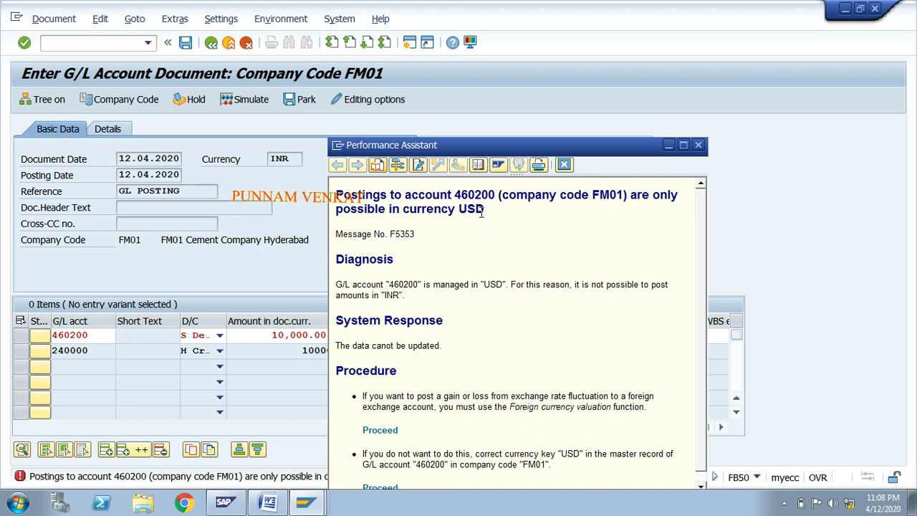
drag(485, 209, 334, 204)
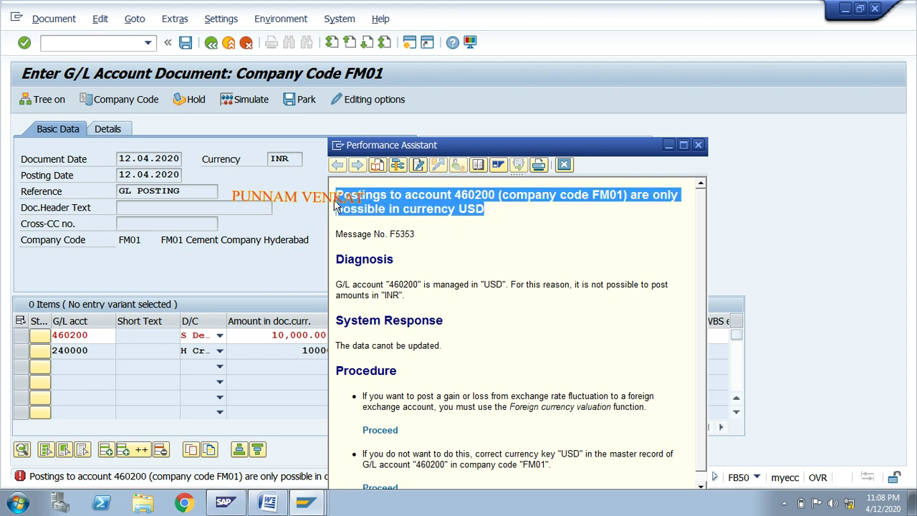
click(698, 146)
- Discard the unposted INR document and exit editing
drag(298, 158, 273, 159)
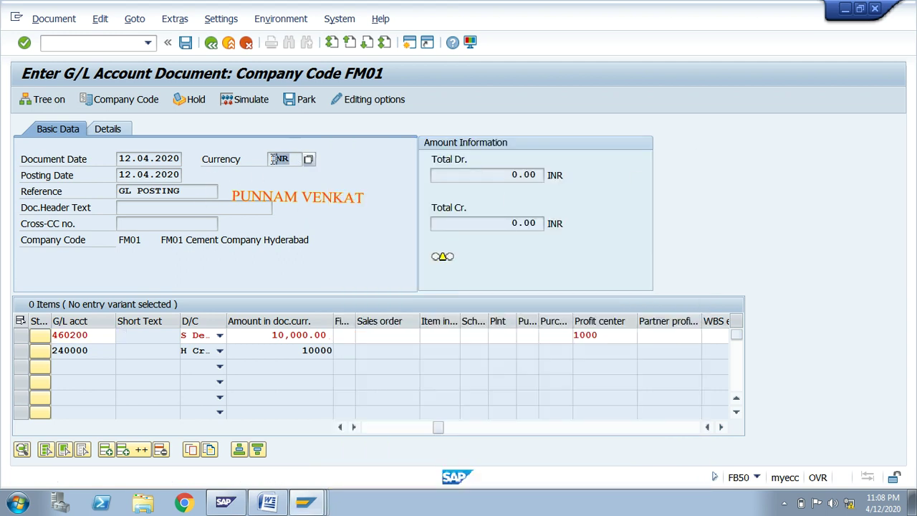
click(245, 44)
click(259, 313)
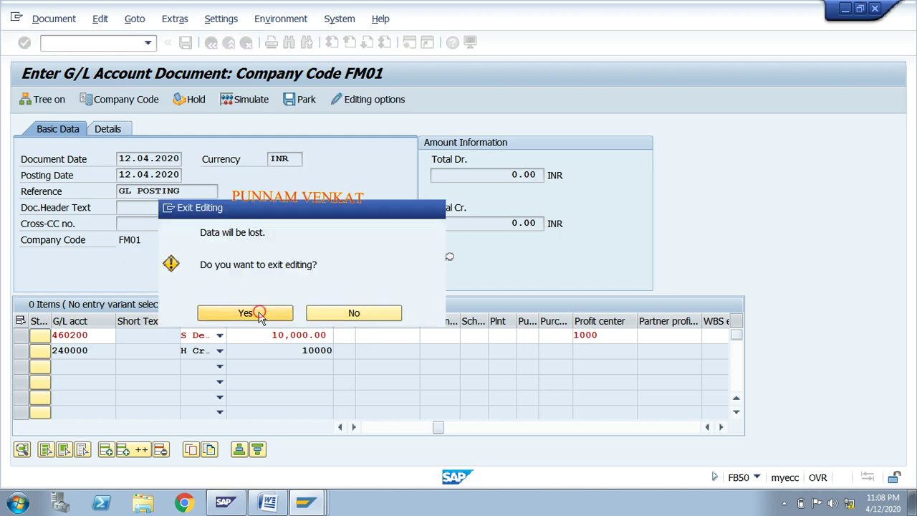
- Set the new G/L document's date to 12.04.2020 and its currency to USD
click(147, 159)
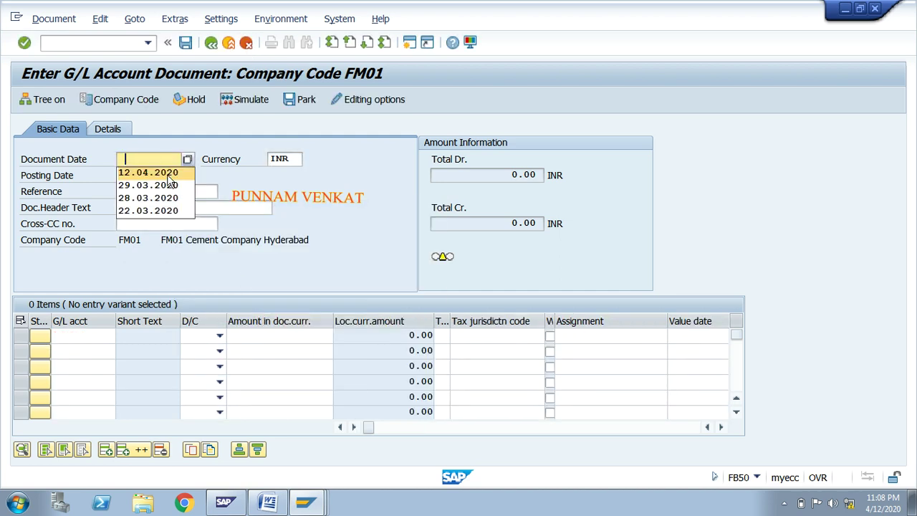
click(131, 174)
key(Tab)
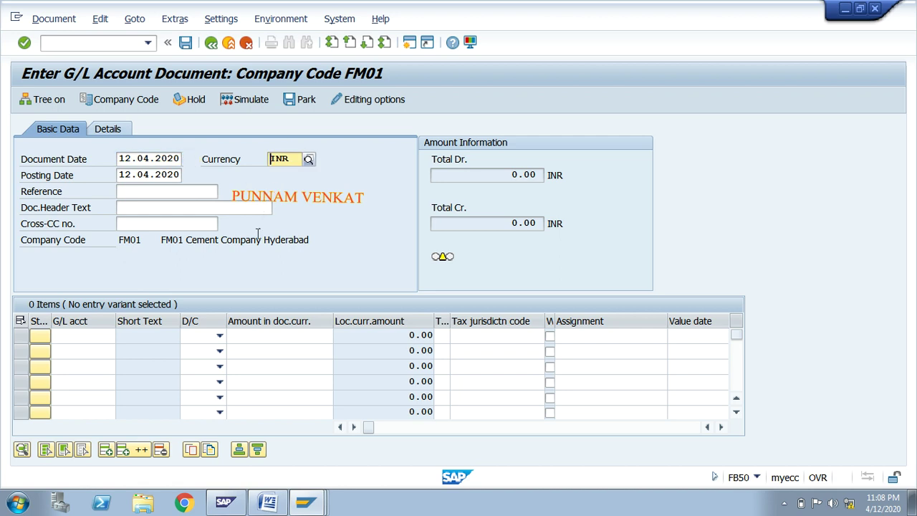
key(BackSpace)
key(BackSpace)
key(BackSpace)
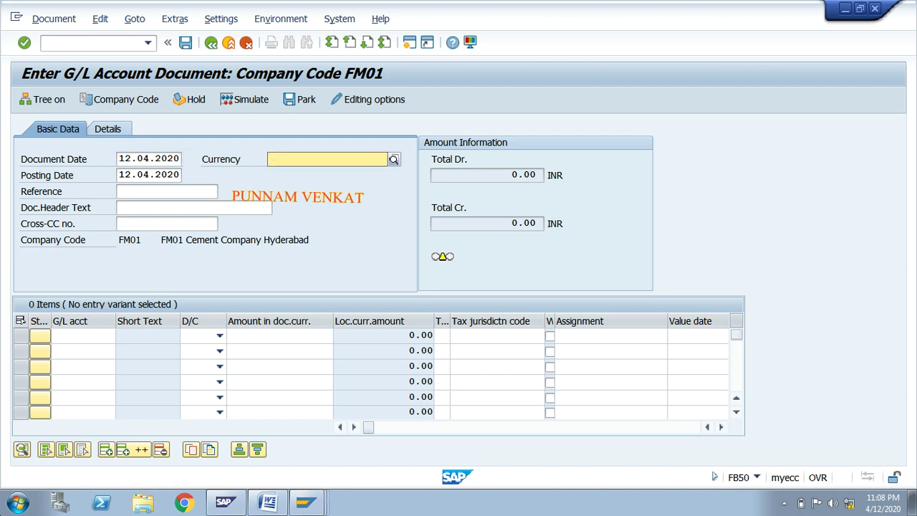
text(USD)
- Enter GL POSTING as the reference and GL Posting as the document header text
key(Tab)
key(Tab)
key(Tab)
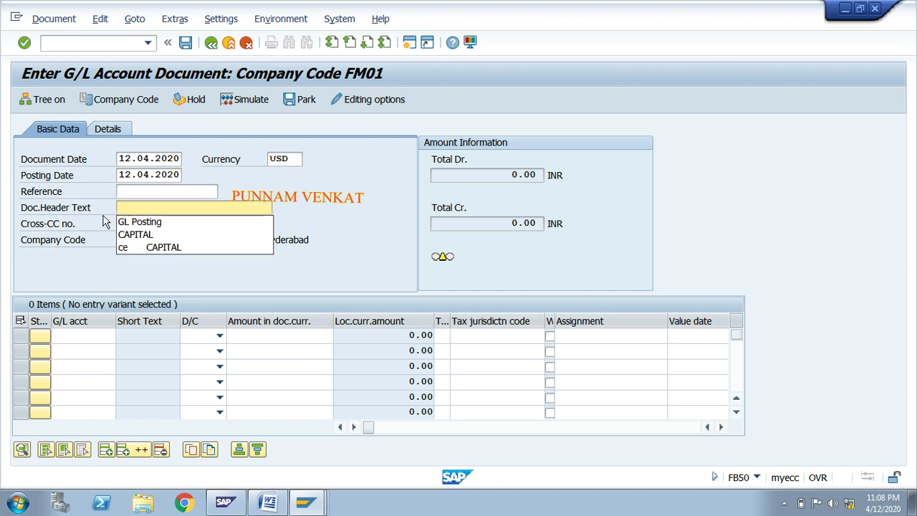
click(126, 189)
click(140, 206)
click(143, 208)
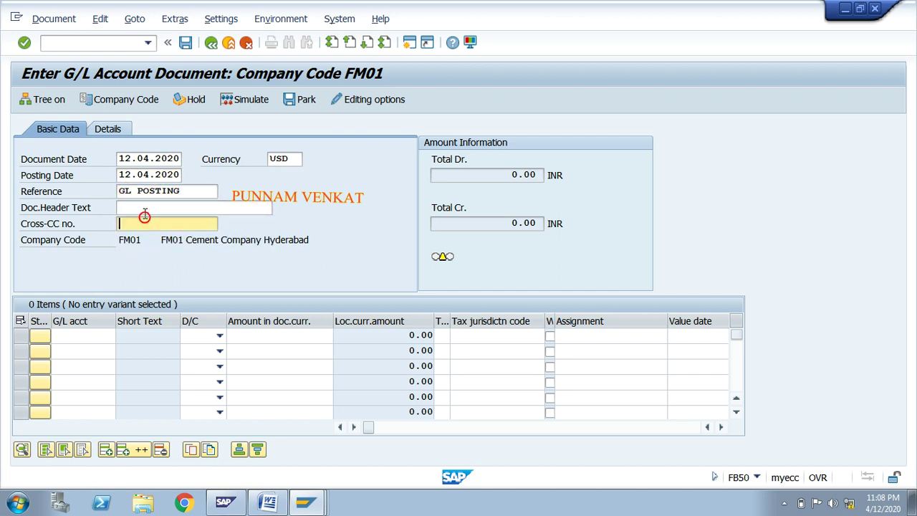
click(147, 223)
- Enter a debit line for G/L account 460200 with amount 10000 in the USD document
click(72, 337)
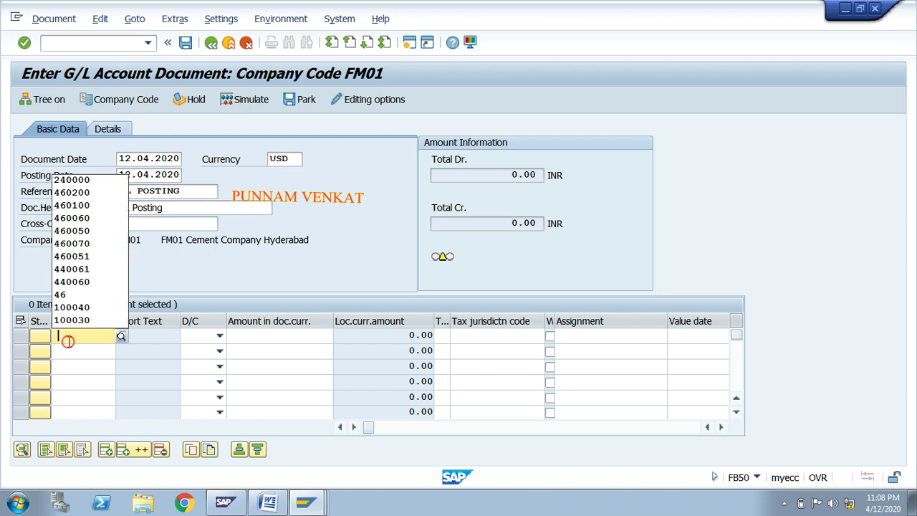
click(91, 195)
click(220, 336)
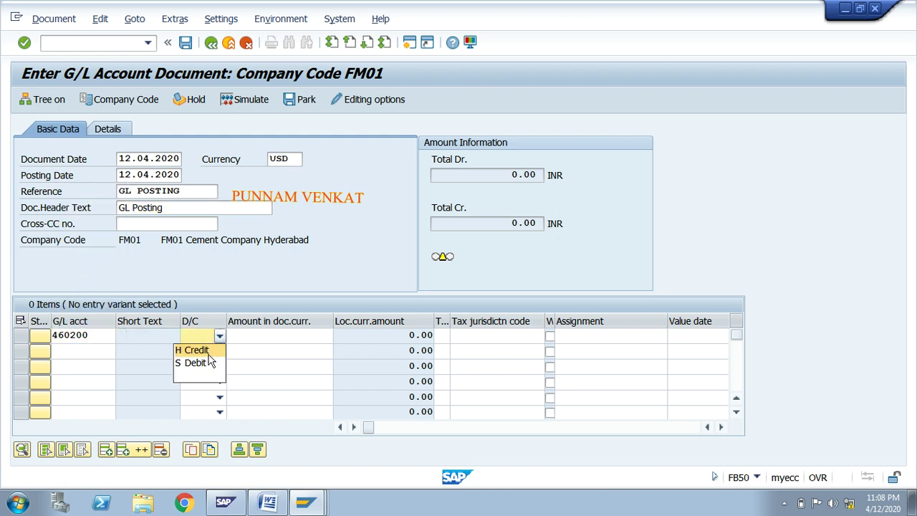
click(210, 363)
click(244, 335)
click(256, 351)
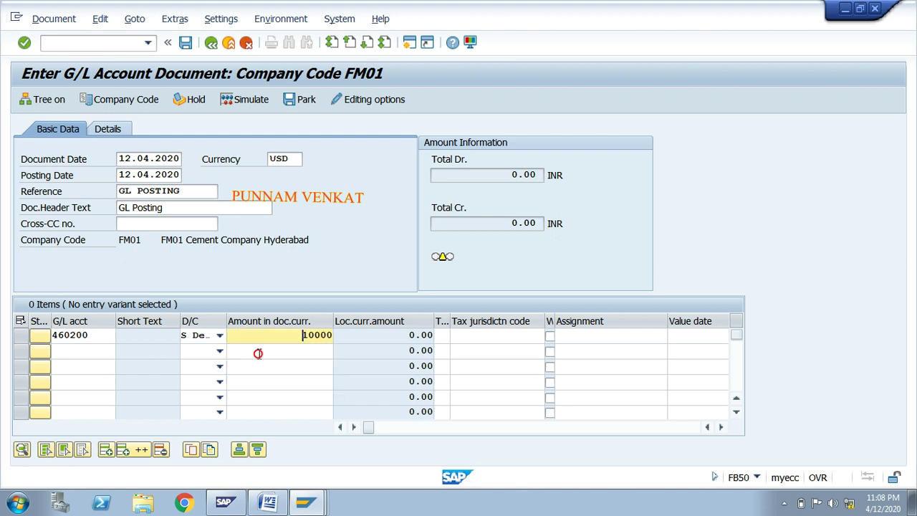
- Add a credit line for the Cash A/c account 240000 with amount 10000 in the USD document
click(93, 352)
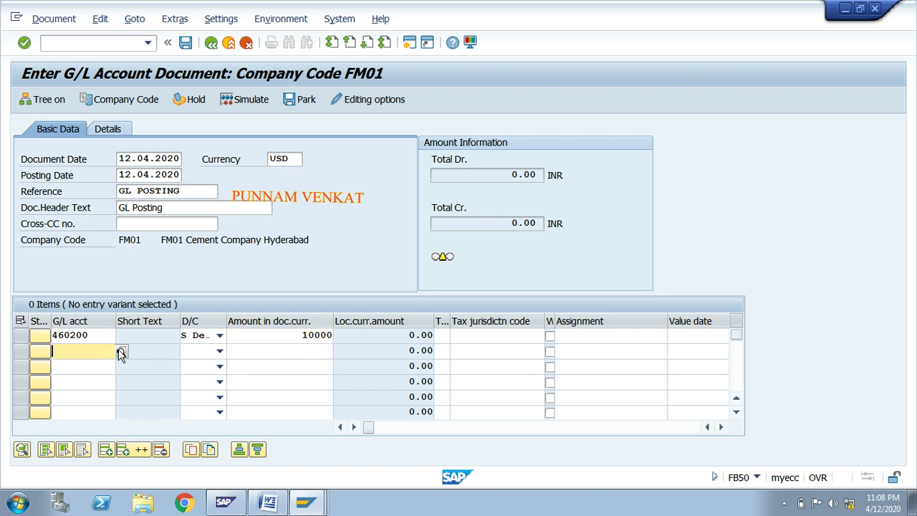
click(120, 352)
click(189, 286)
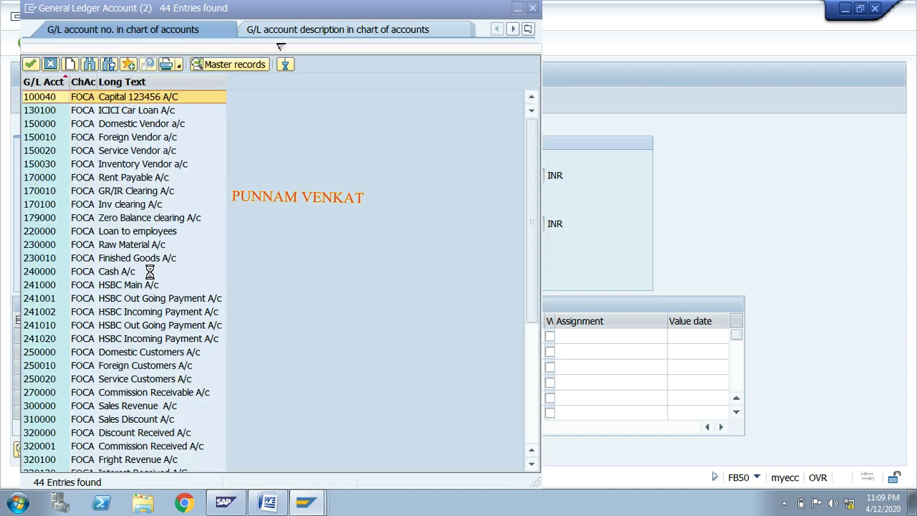
click(117, 275)
double_click(117, 275)
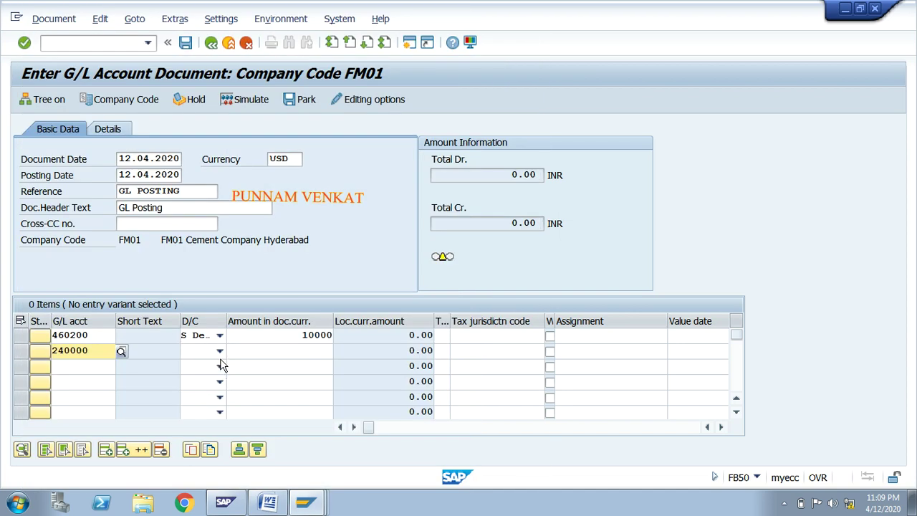
click(220, 351)
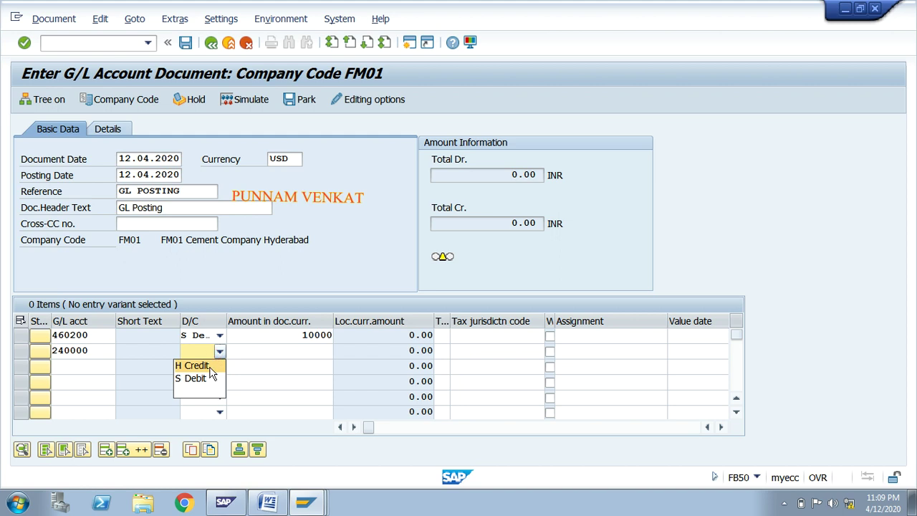
click(215, 362)
click(265, 352)
click(272, 360)
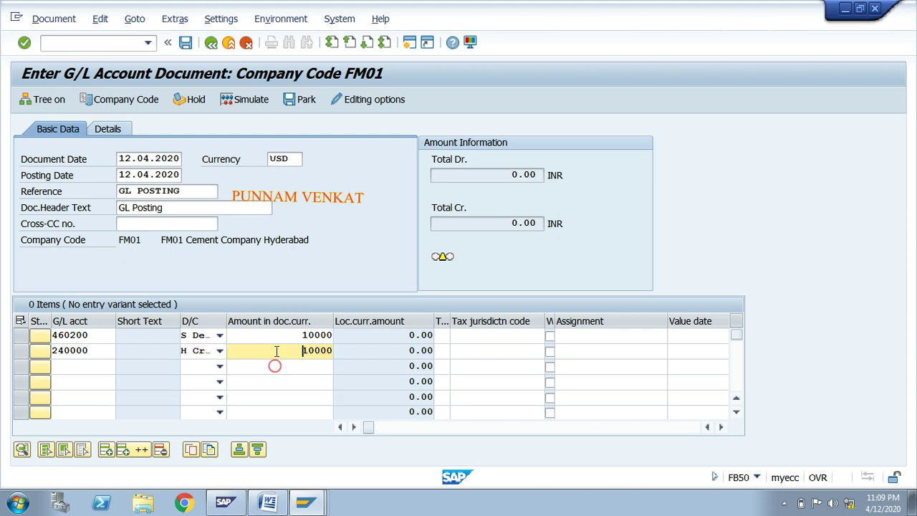
- Assign business area FHYD to the 460200 debit line
key(Return)
key(Tab)
key(Tab)
key(Tab)
key(Tab)
key(Tab)
key(Tab)
key(Tab)
key(Tab)
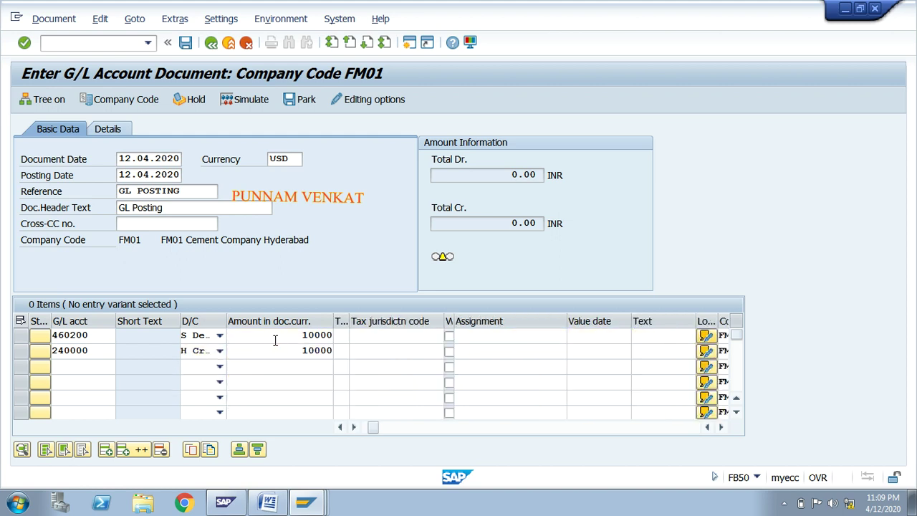
key(shift+Tab)
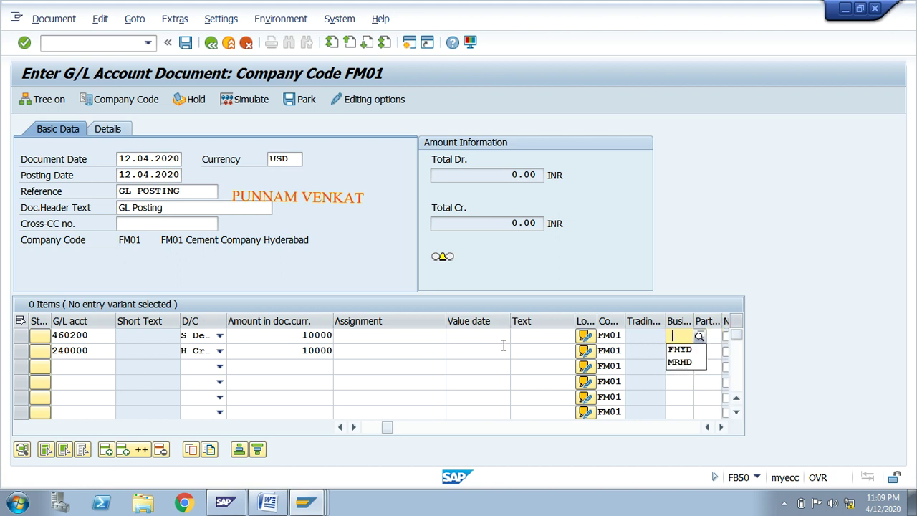
click(677, 346)
- Assign profit center 1000 to the 460200 debit line and validate the line items
key(Tab)
key(Tab)
key(Tab)
key(Tab)
key(Tab)
key(Tab)
key(Tab)
key(Tab)
key(Tab)
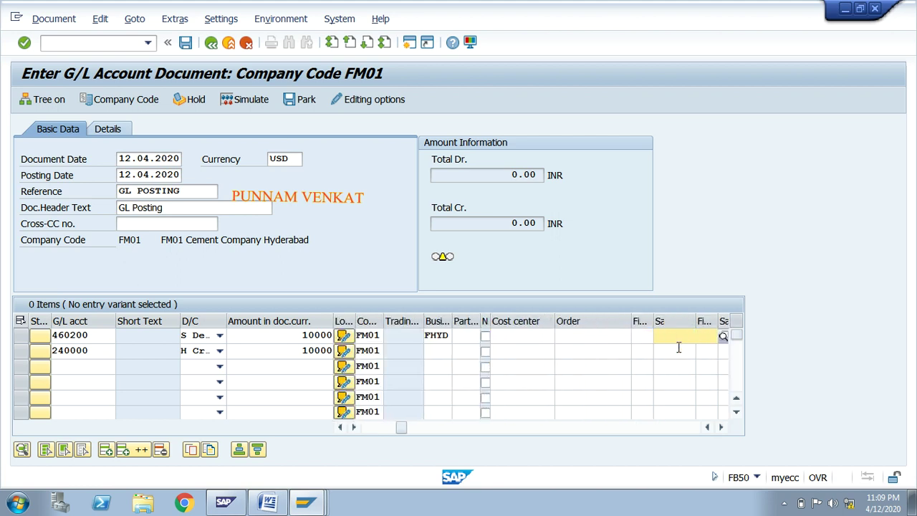
key(Tab)
key(Tab)
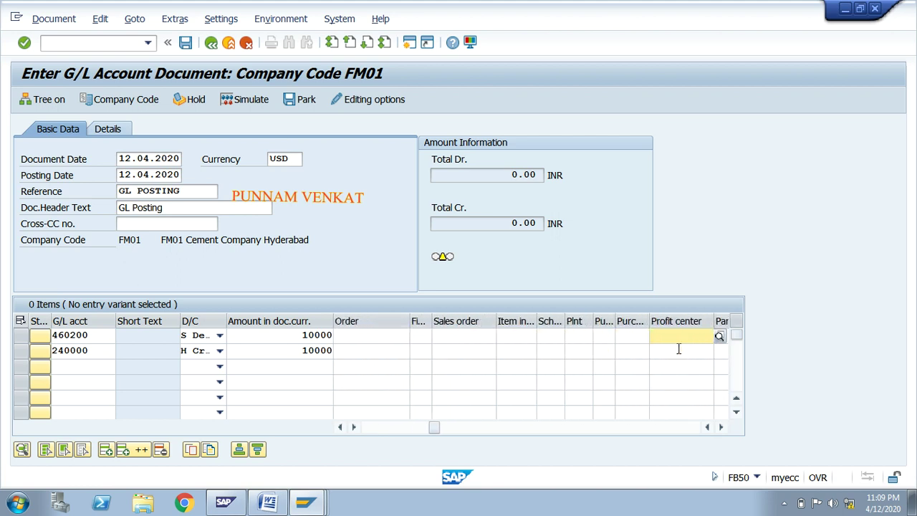
click(677, 349)
key(Return)
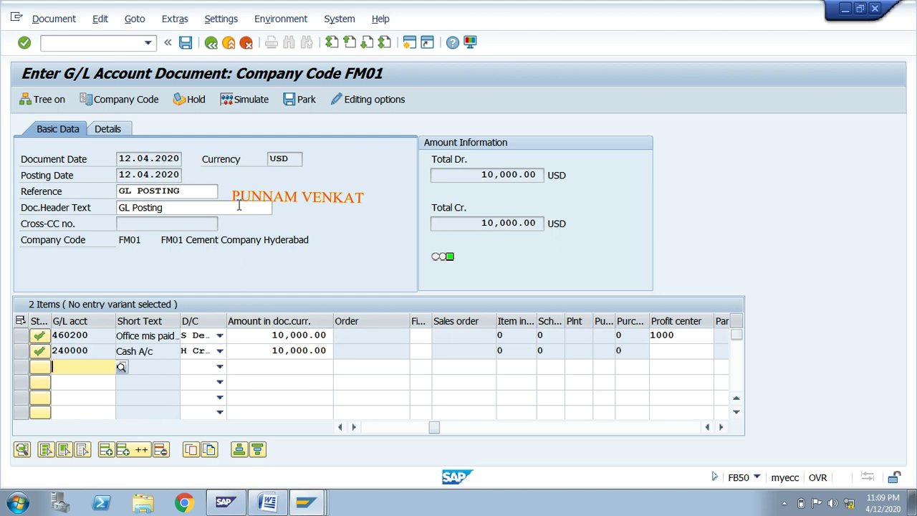
- Simulate the USD G/L document and post it from the document overview
click(244, 103)
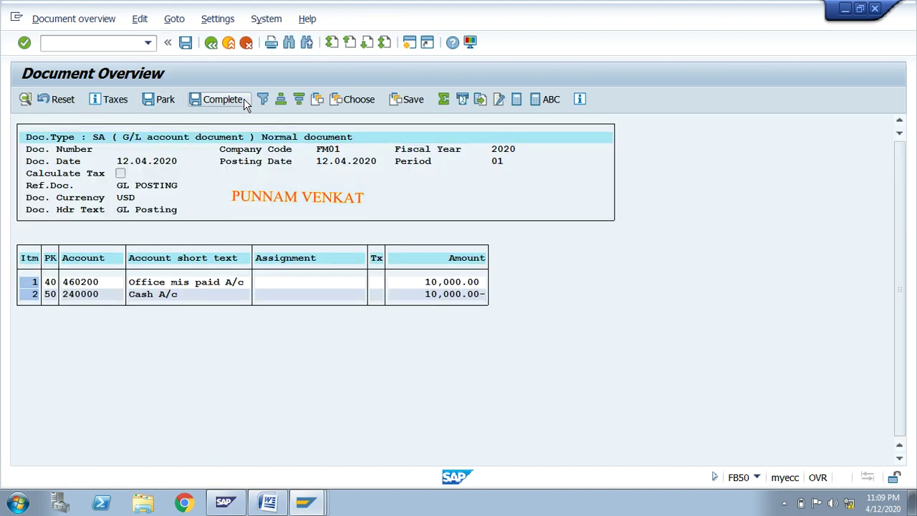
click(185, 44)
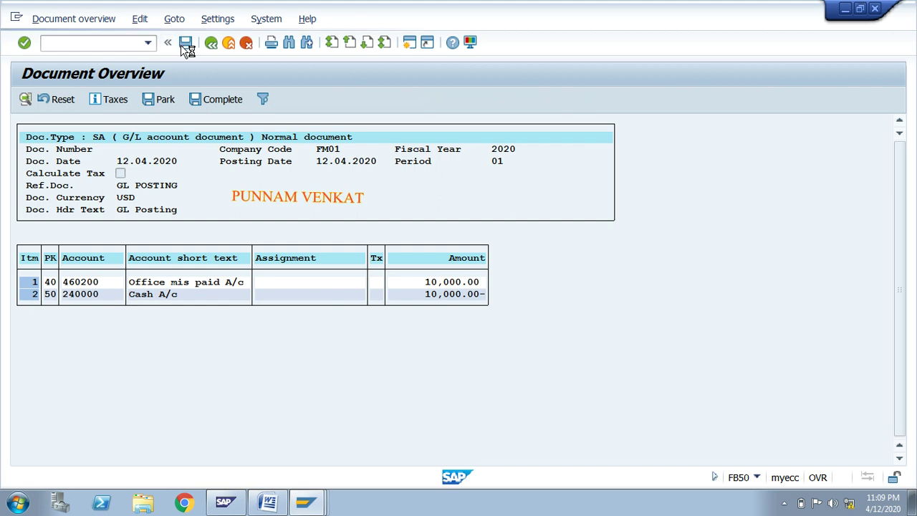
- Switch to the Account Currency notes in Word and review which transaction currencies the table allows for INR and USD account currencies
click(267, 502)
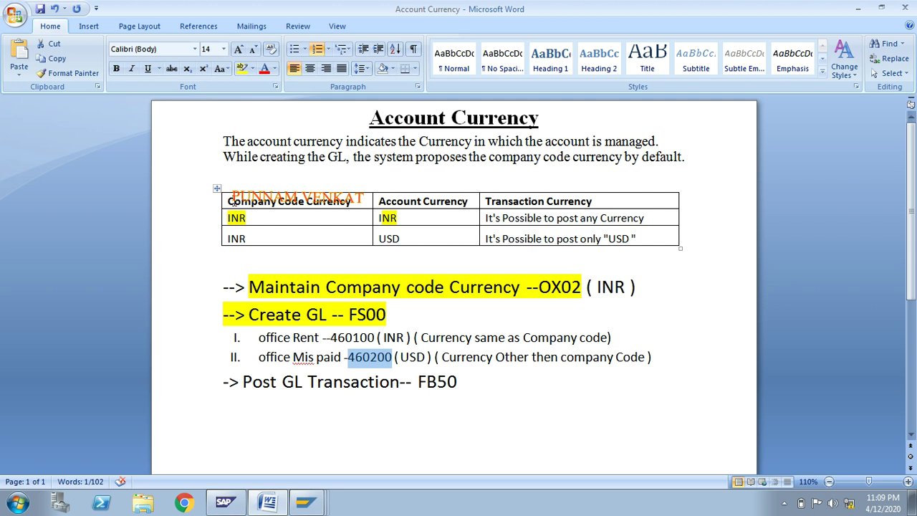
click(230, 199)
drag(231, 200, 304, 202)
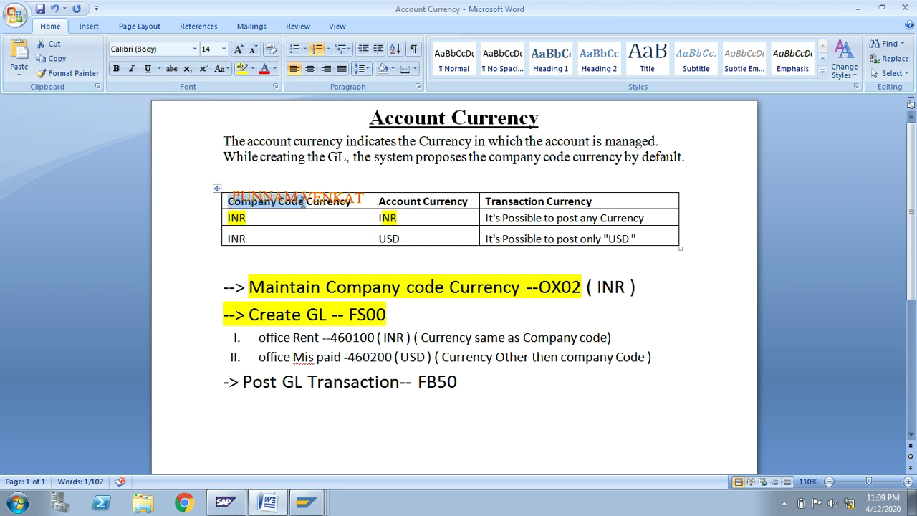
click(376, 201)
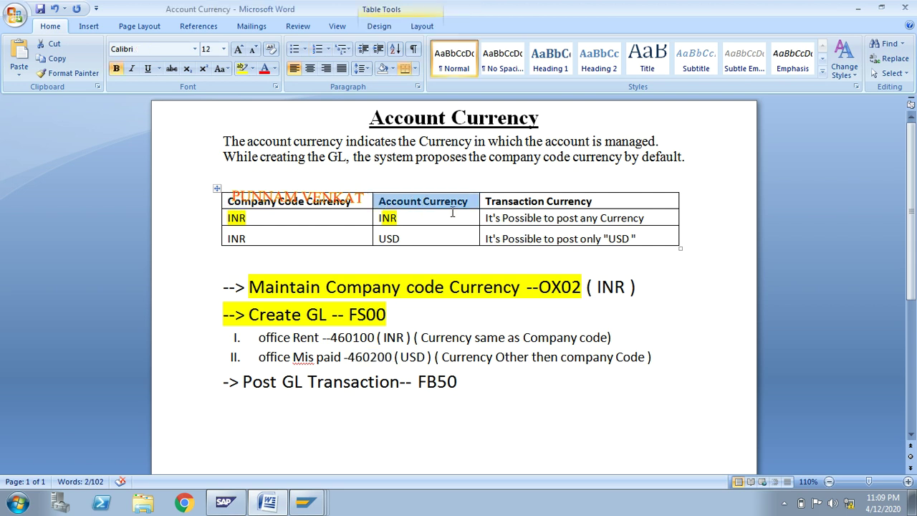
click(489, 216)
drag(489, 216, 641, 219)
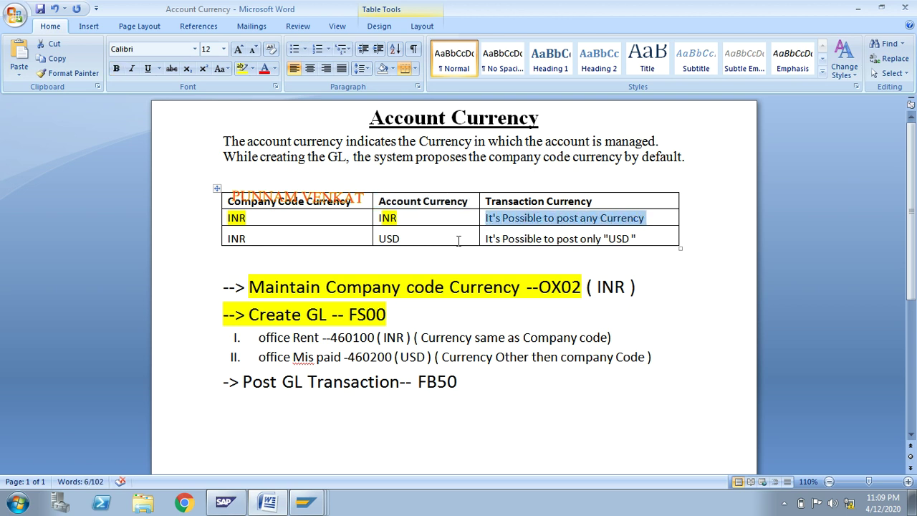
double_click(247, 238)
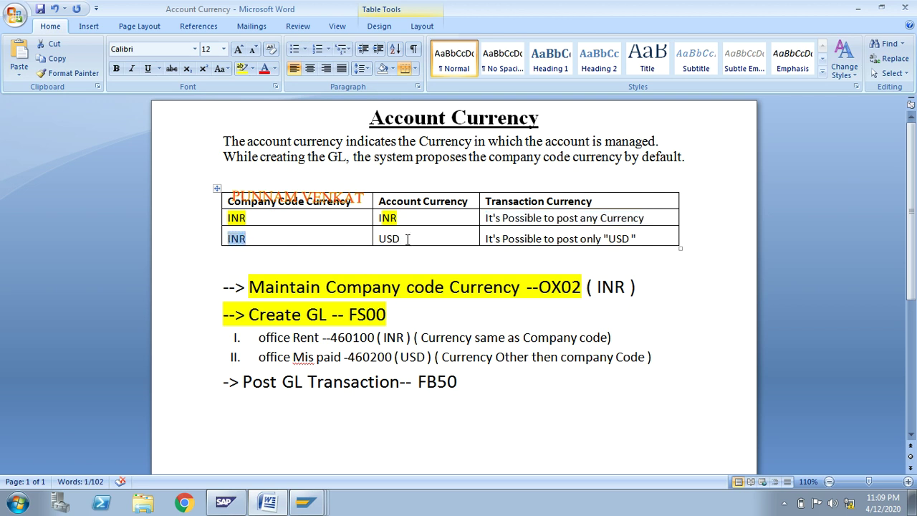
drag(248, 237, 236, 246)
drag(407, 241, 380, 243)
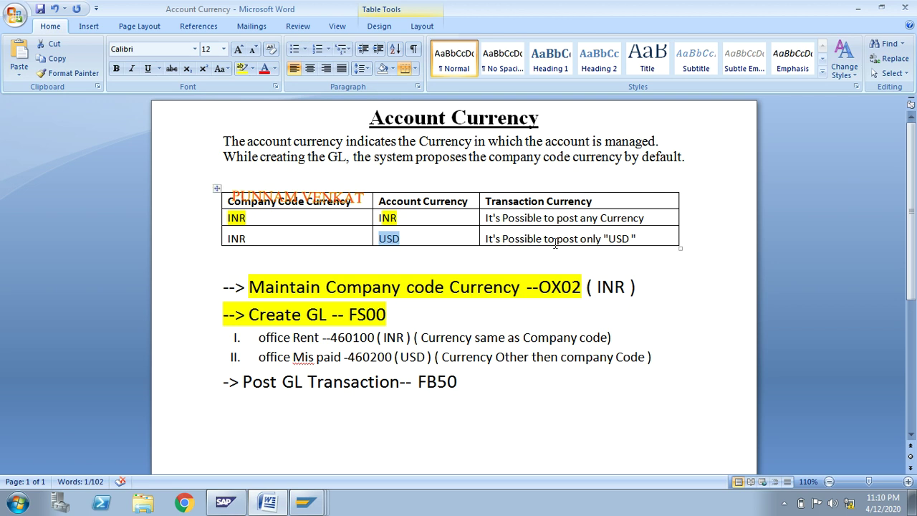
click(431, 240)
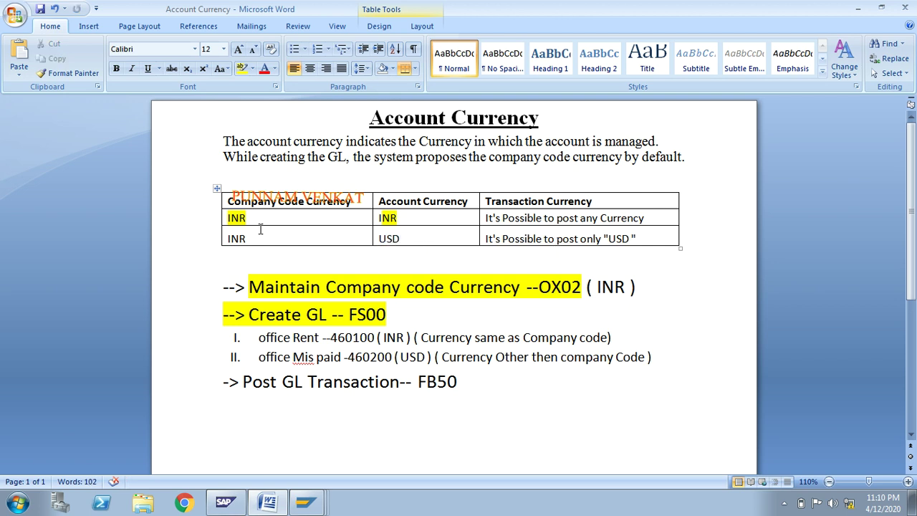
drag(260, 239, 234, 239)
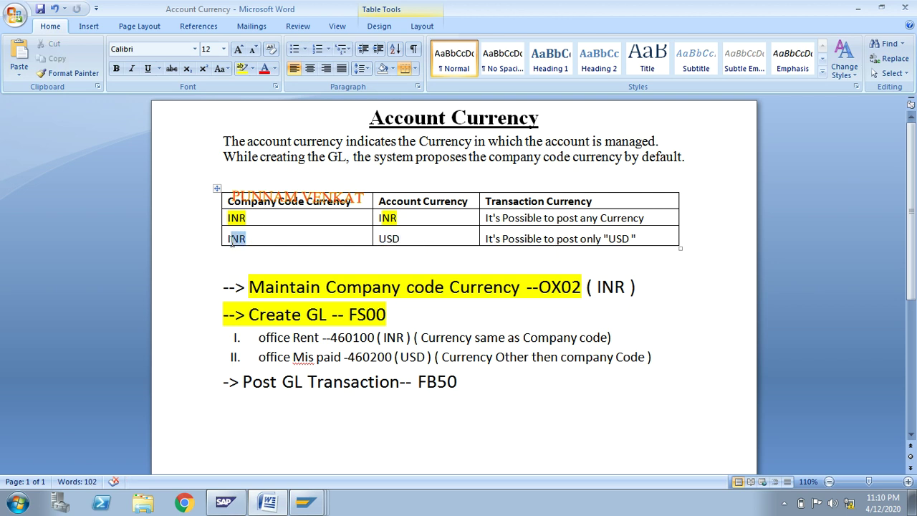
click(413, 238)
click(784, 503)
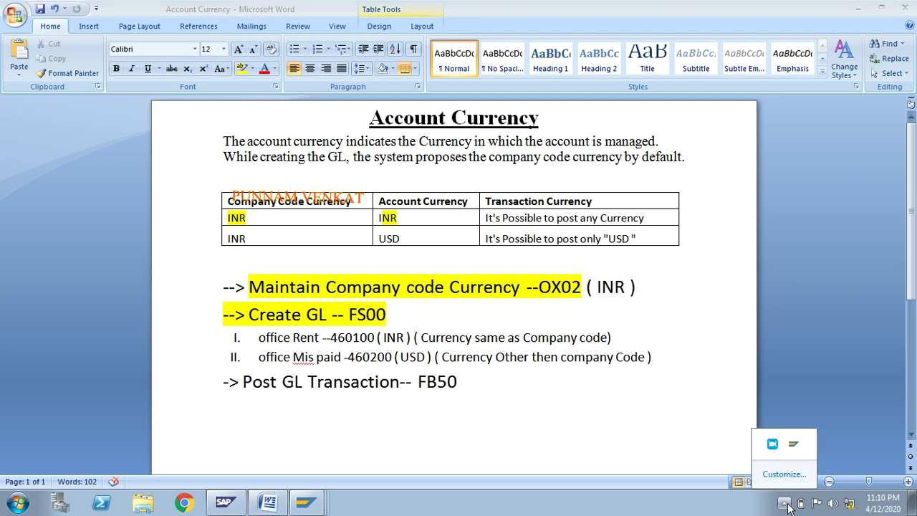
click(784, 503)
click(784, 503)
click(772, 444)
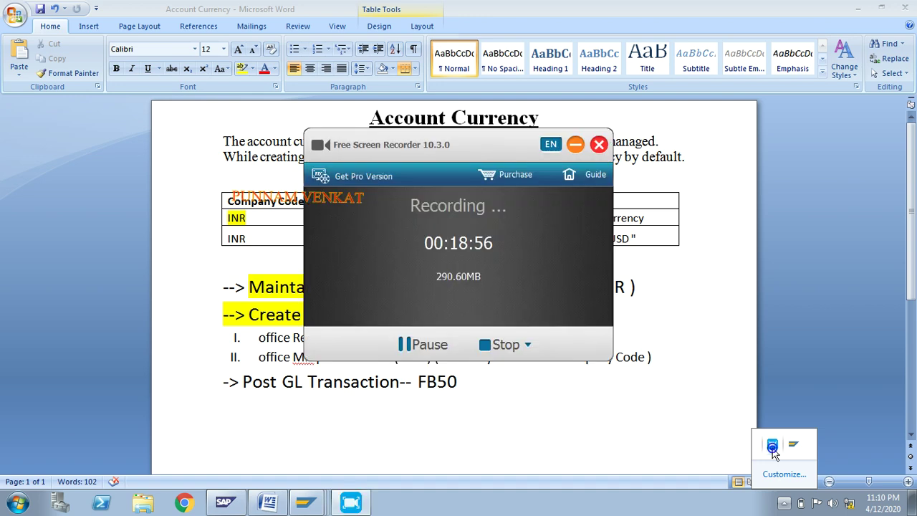